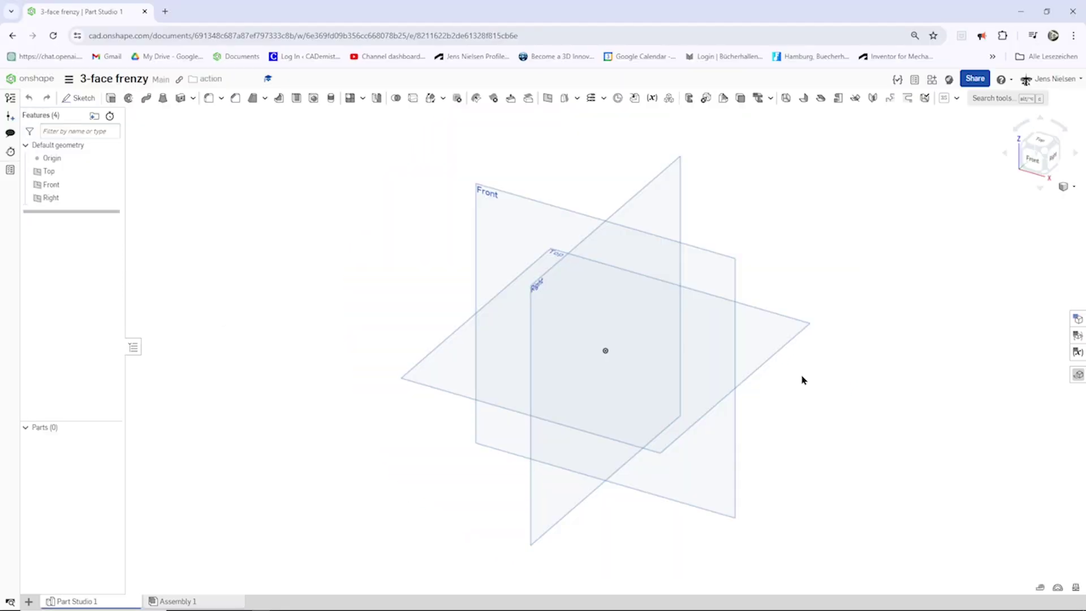
- Create Sketch 1 from the quick tool palette
key("s")
left_click(818, 369)
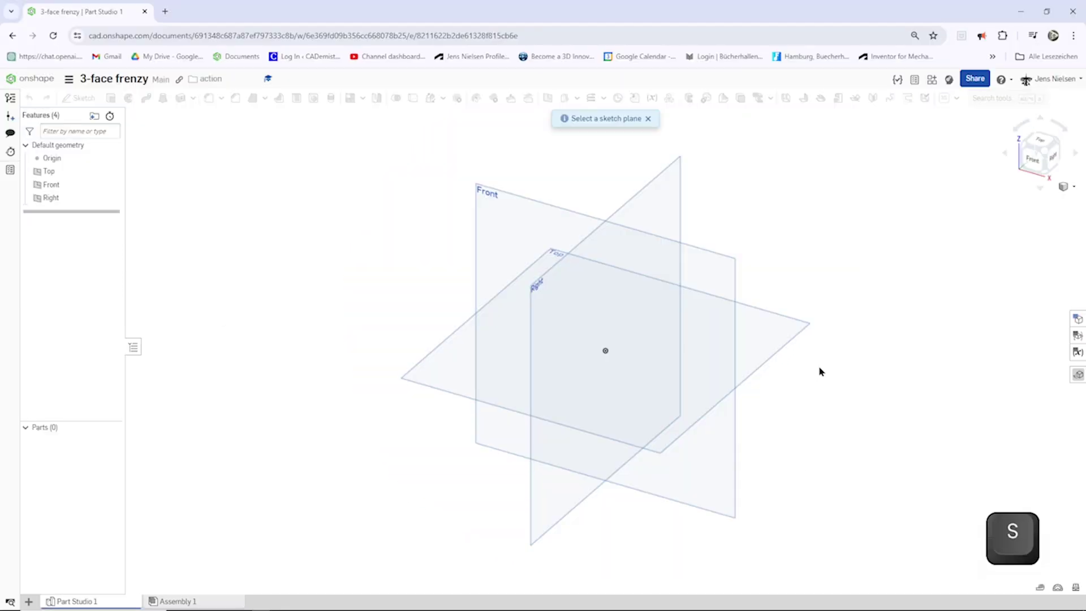
- Put Sketch 1 on the Top plane, view it head-on, and hide the default planes
left_click(791, 347)
key("n")
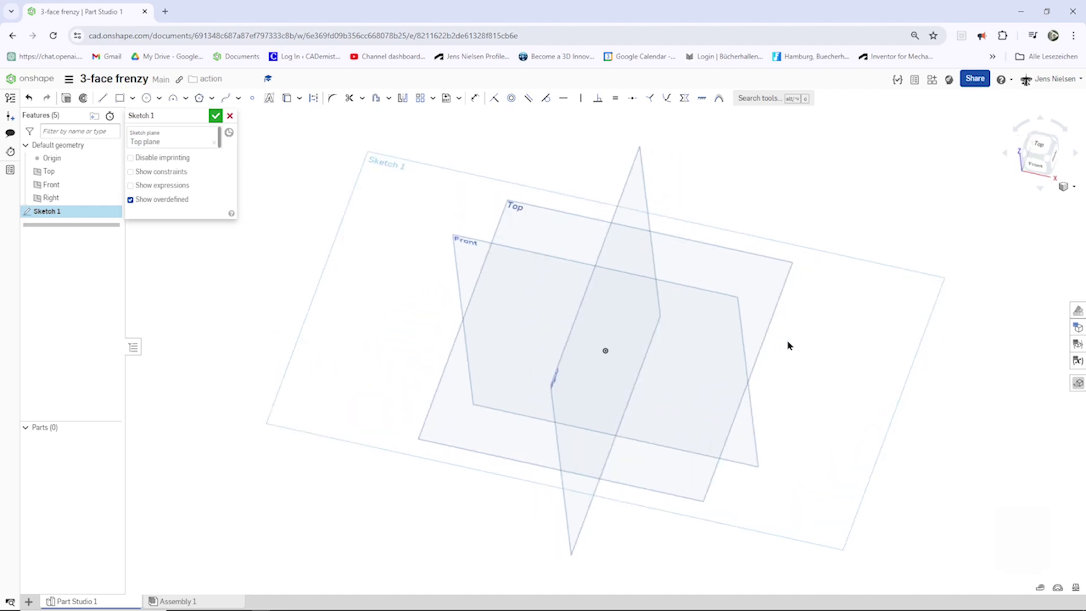
key("p")
- Draw a five-sided polygon centred on the origin
key("s")
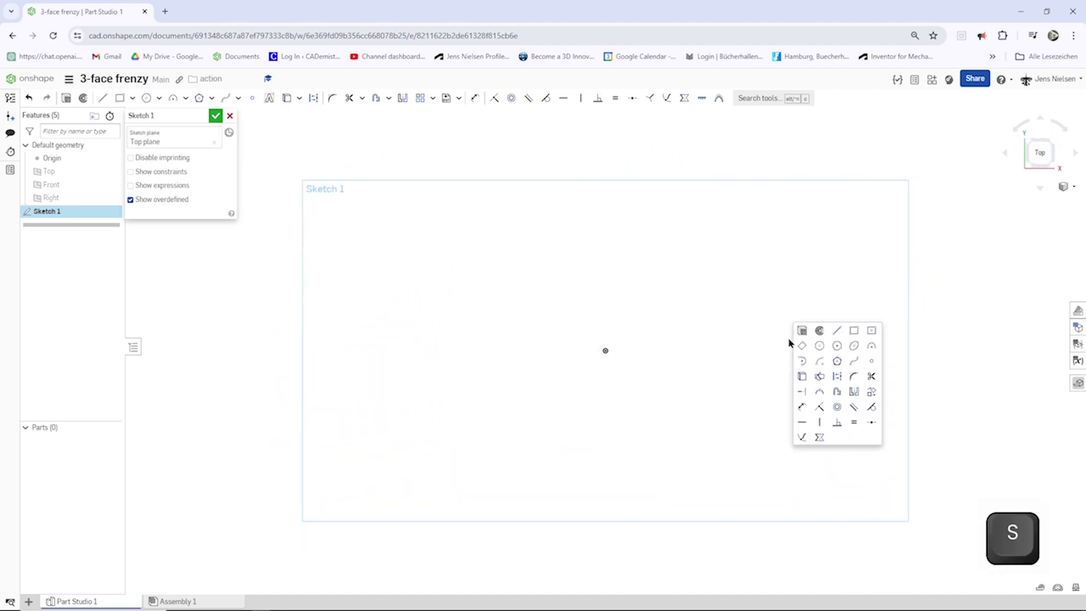
left_click(199, 98)
left_click(604, 350)
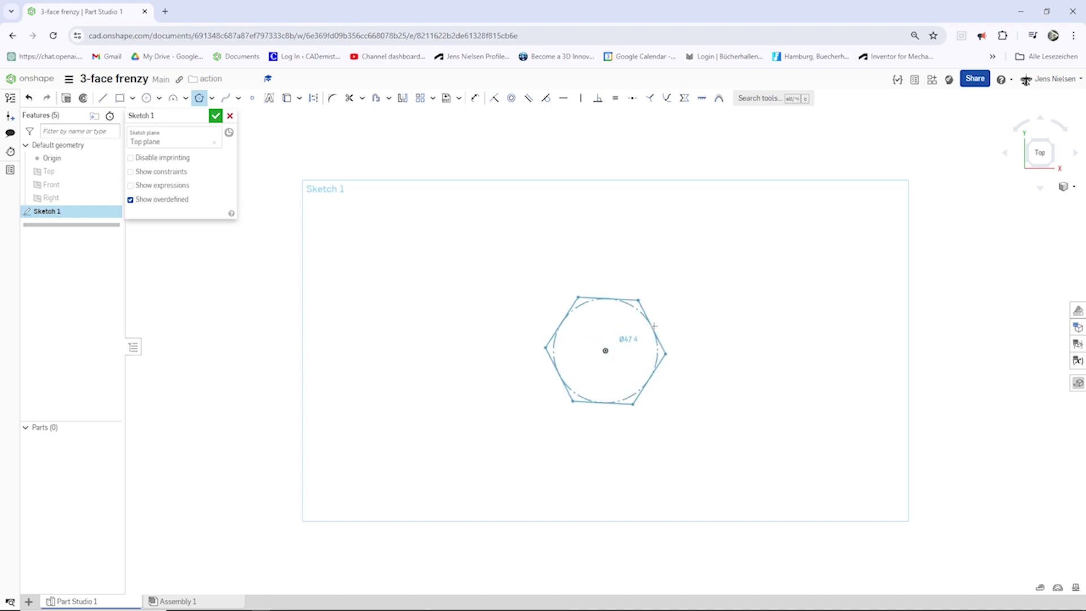
key("Down")
key("Down")
key("Up")
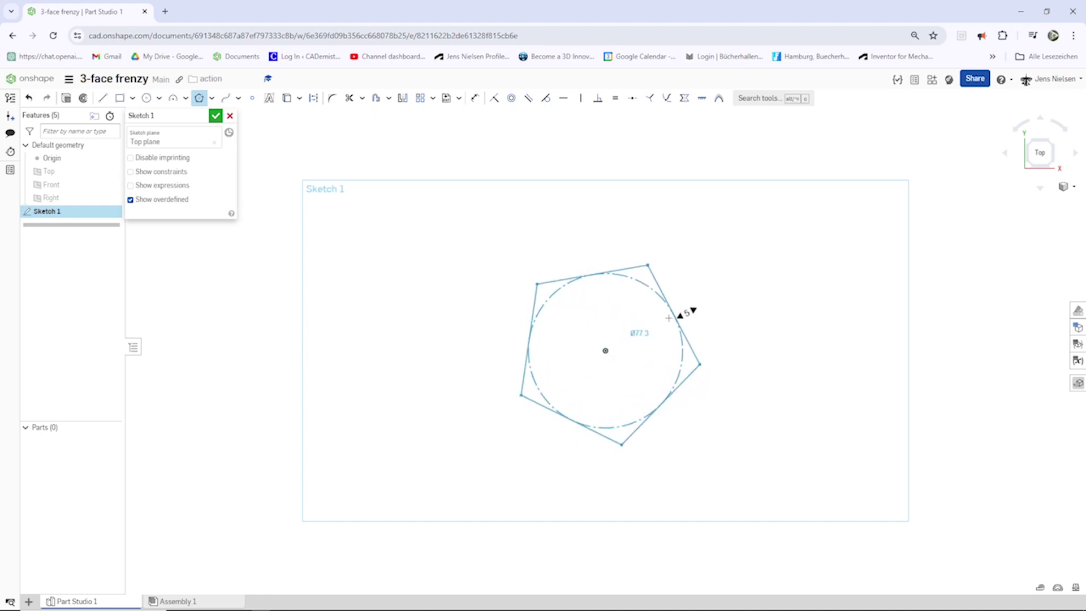
left_click(683, 312)
key("Escape")
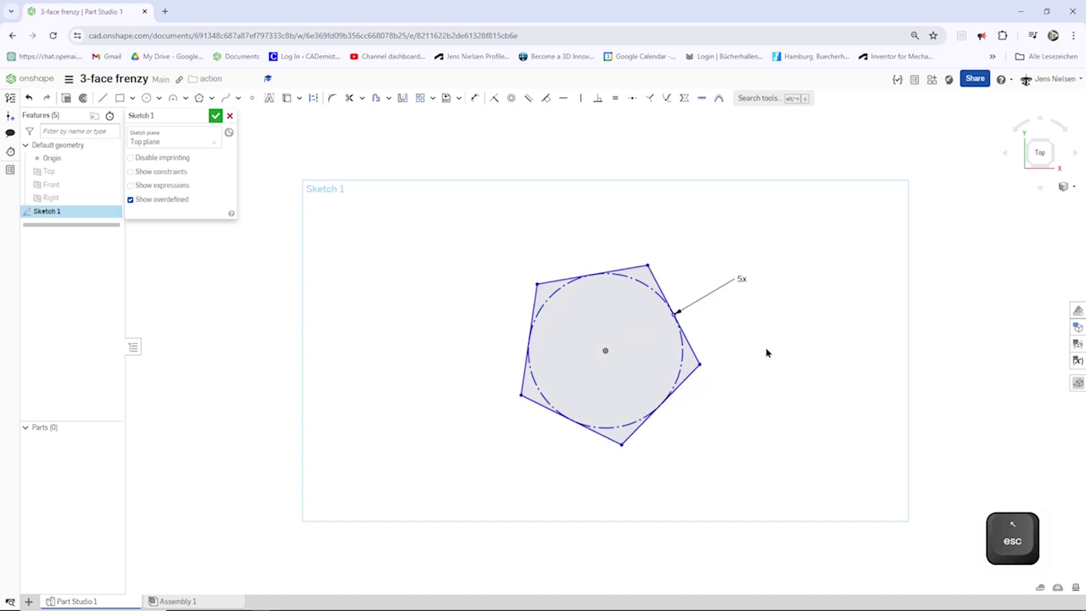
- Make the pentagon's bottom edge horizontal and dimension it 44
key("h")
left_click(615, 440)
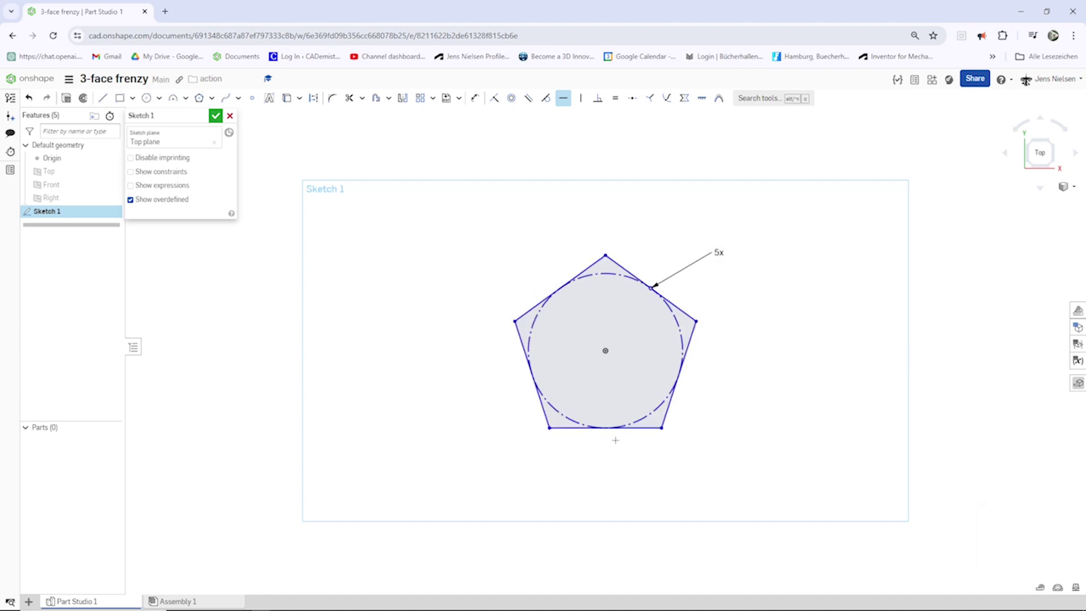
key("d")
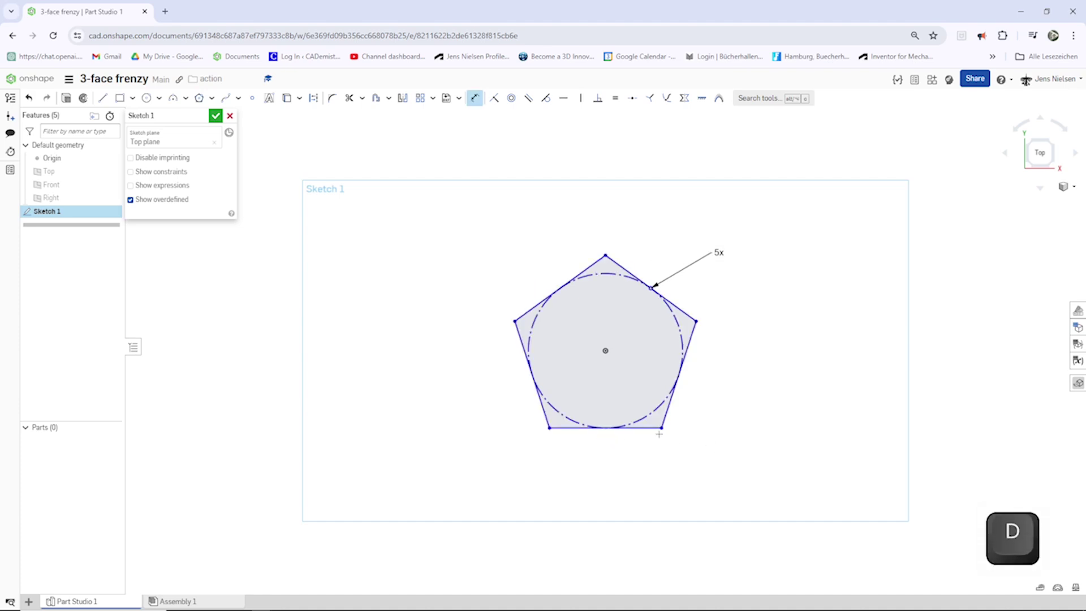
left_click(651, 428)
left_click(653, 448)
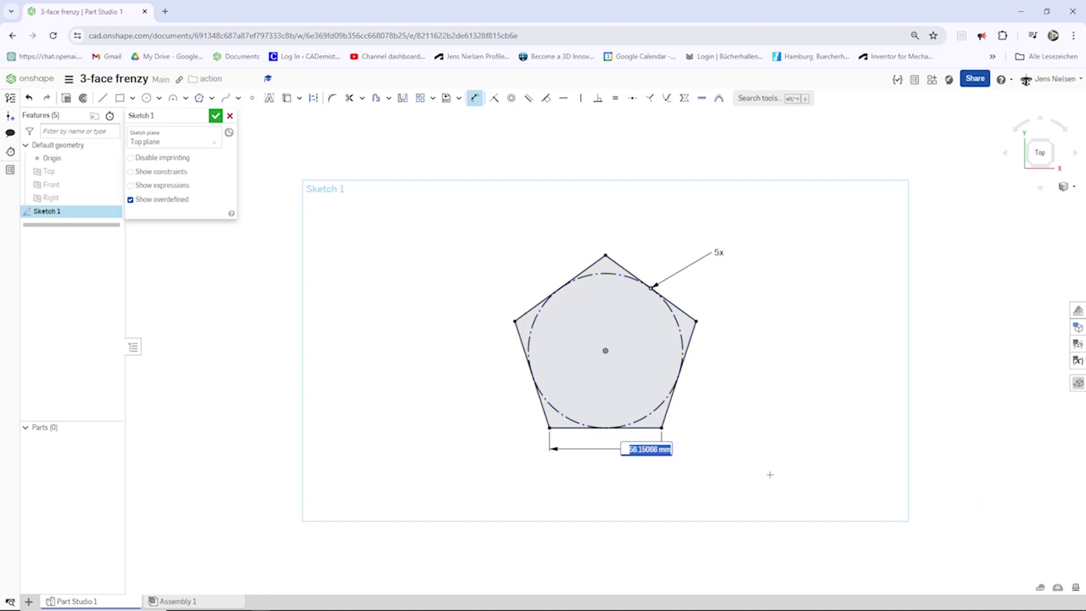
type("44")
key("Return")
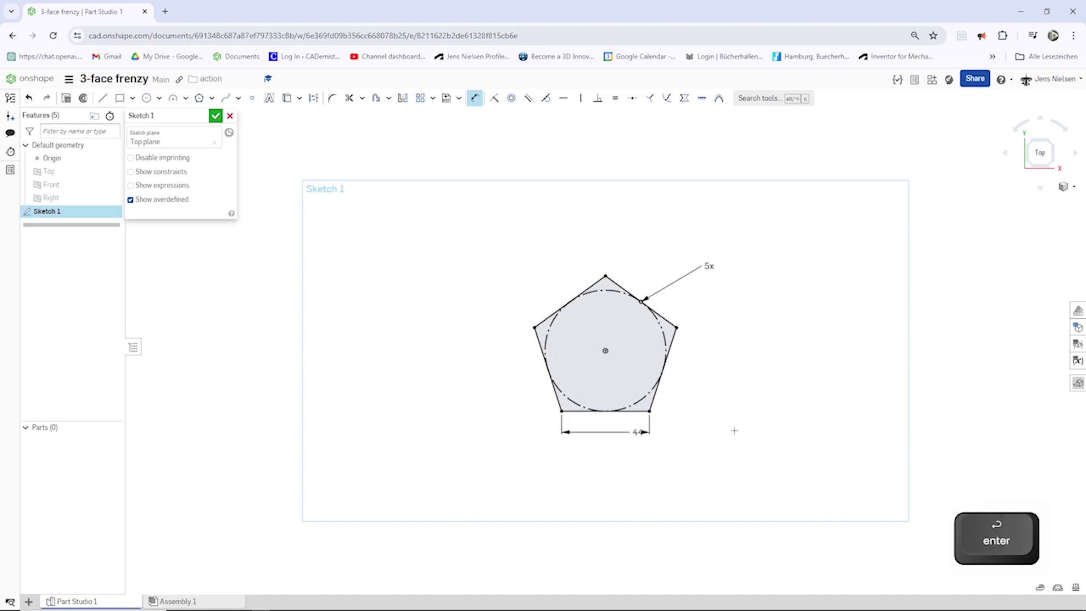
key("f")
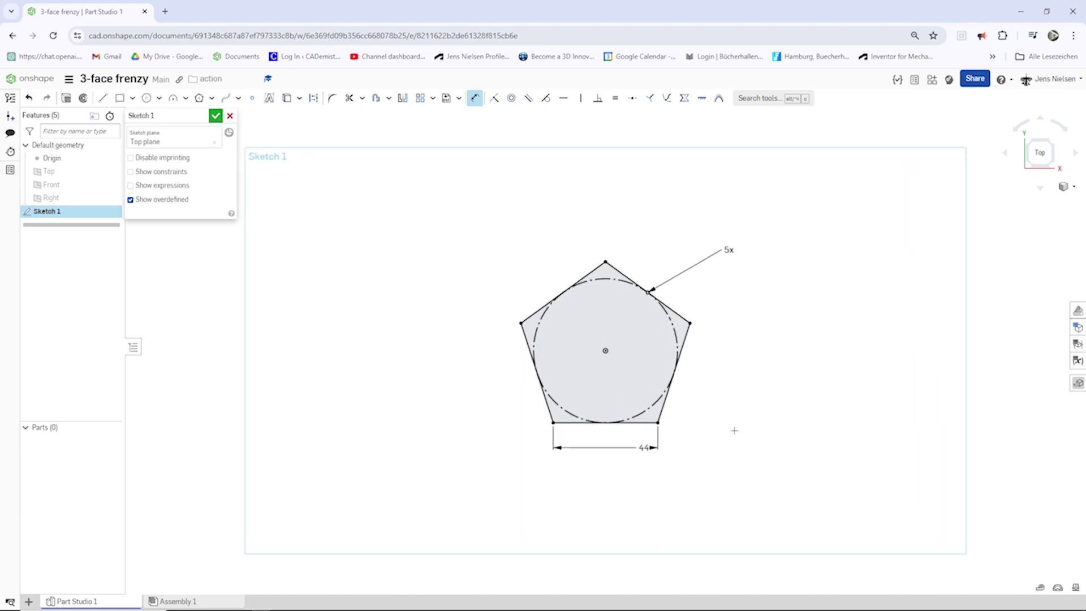
- Draw a line from the pentagon's bottom-right corner to its centre
key("l")
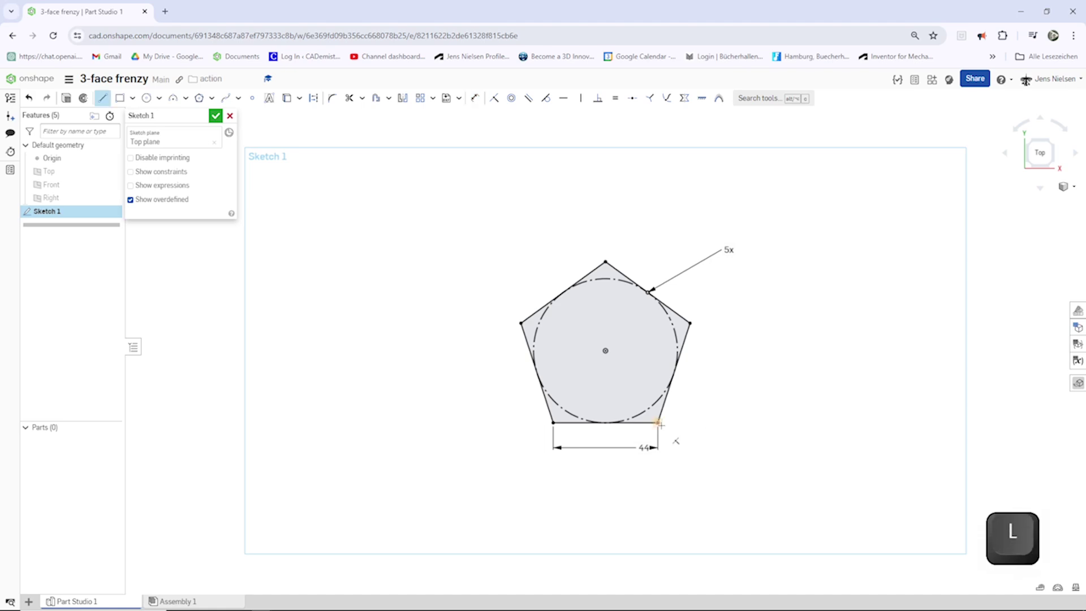
left_click(659, 421)
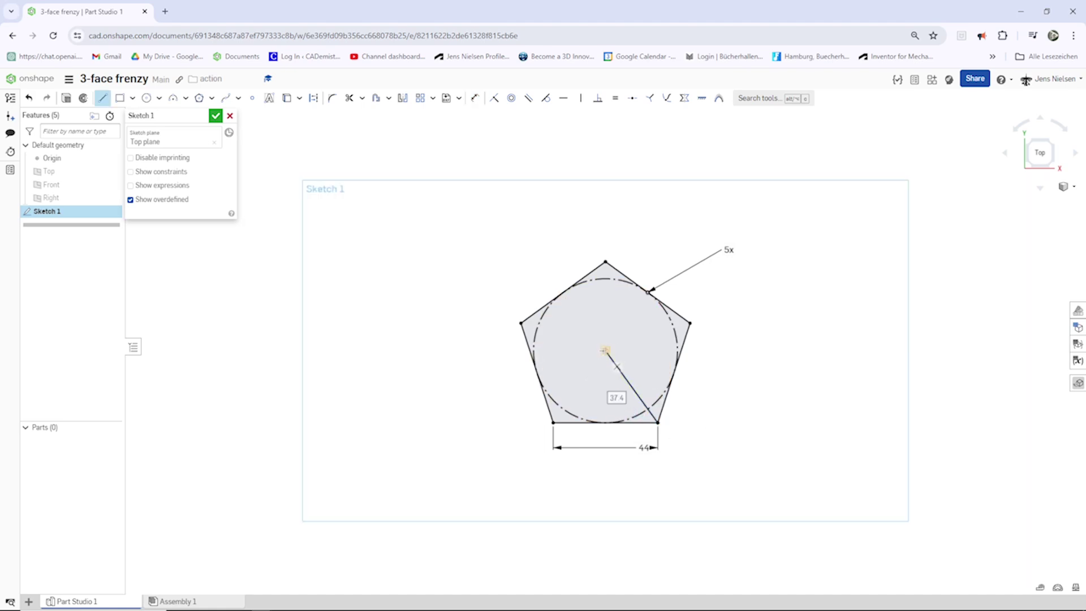
left_click(605, 350)
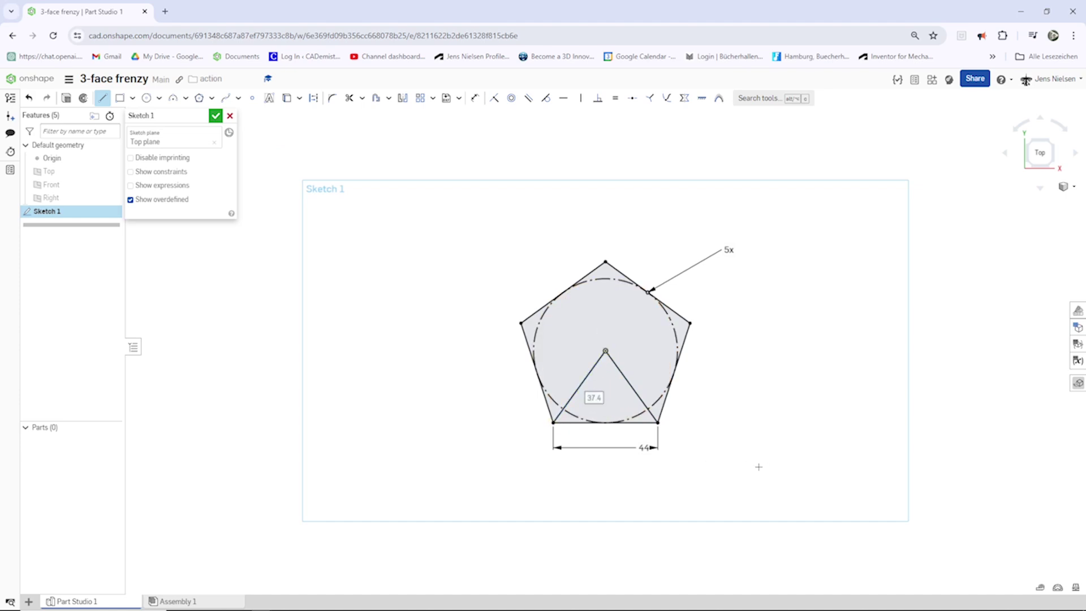
key("Escape")
key("f")
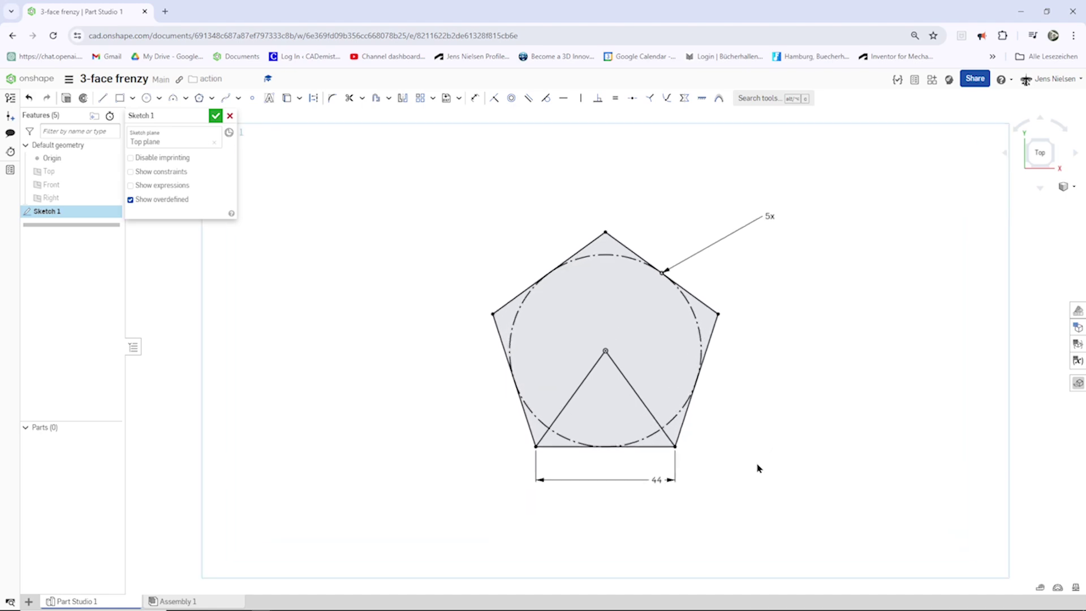
- Draw a construction line from the centre, down vertically, to the bottom-right corner
key("l")
key("q")
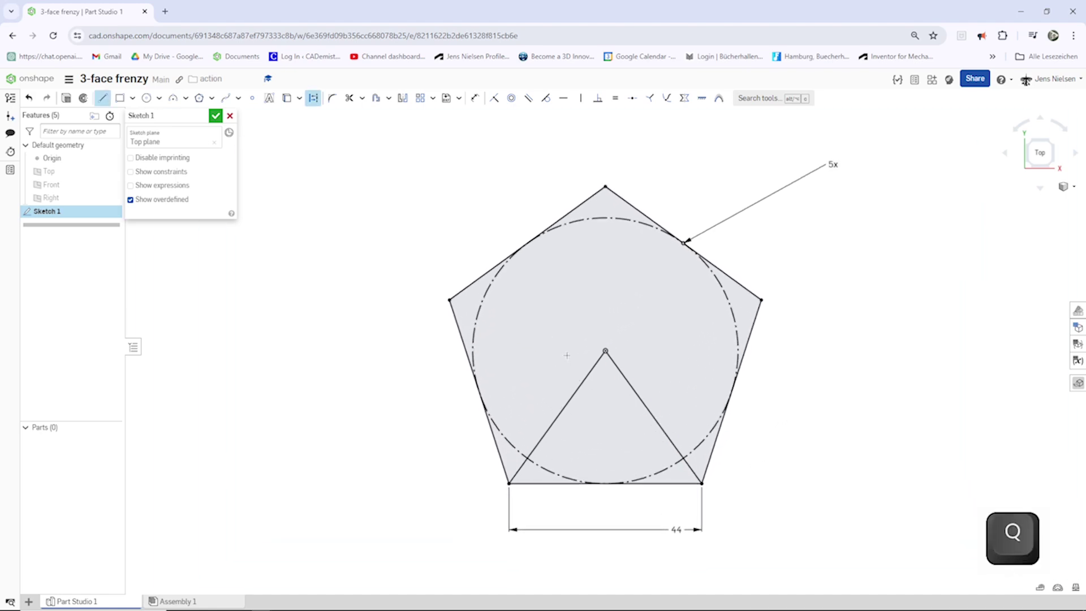
left_click(604, 349)
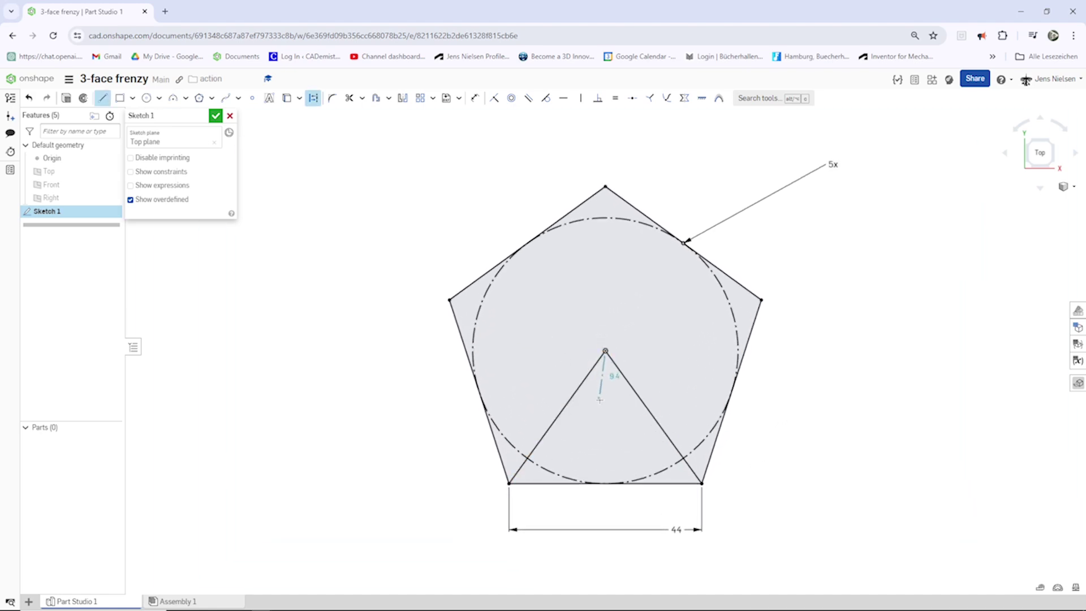
left_click(604, 431)
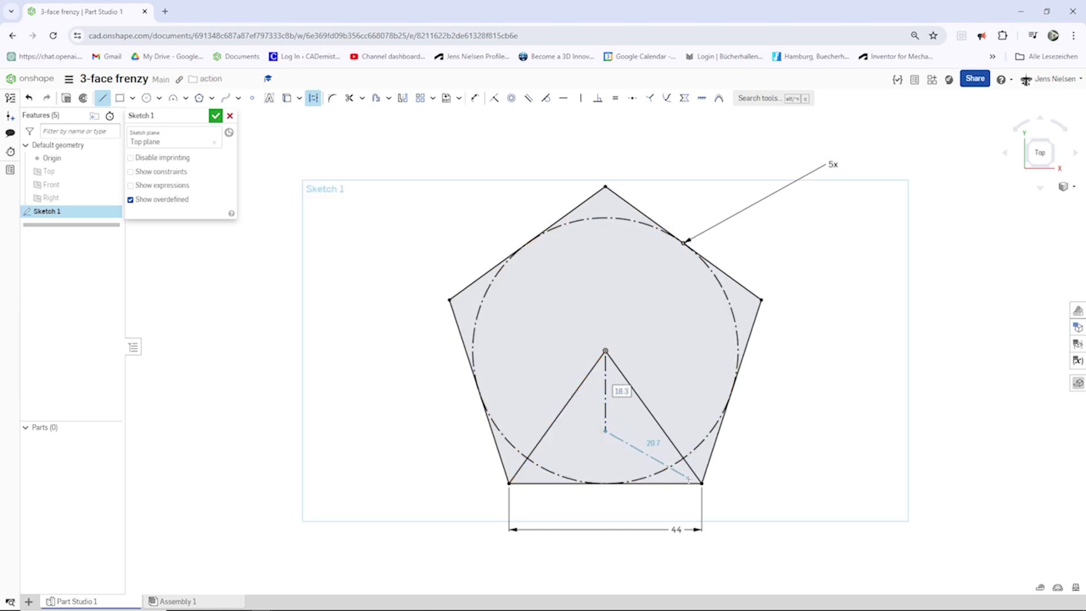
left_click(701, 483)
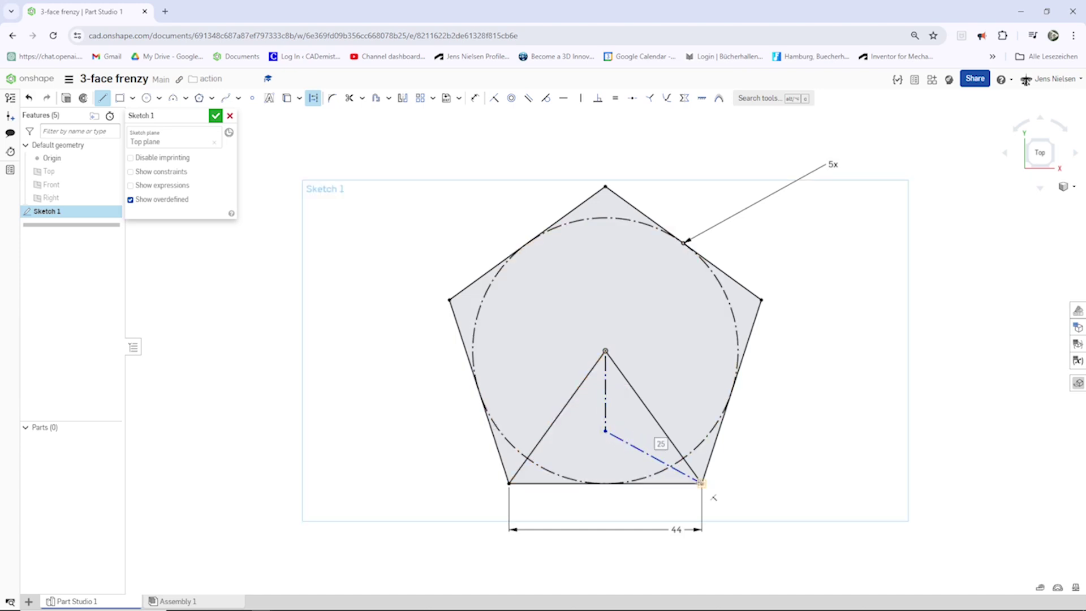
key("Escape")
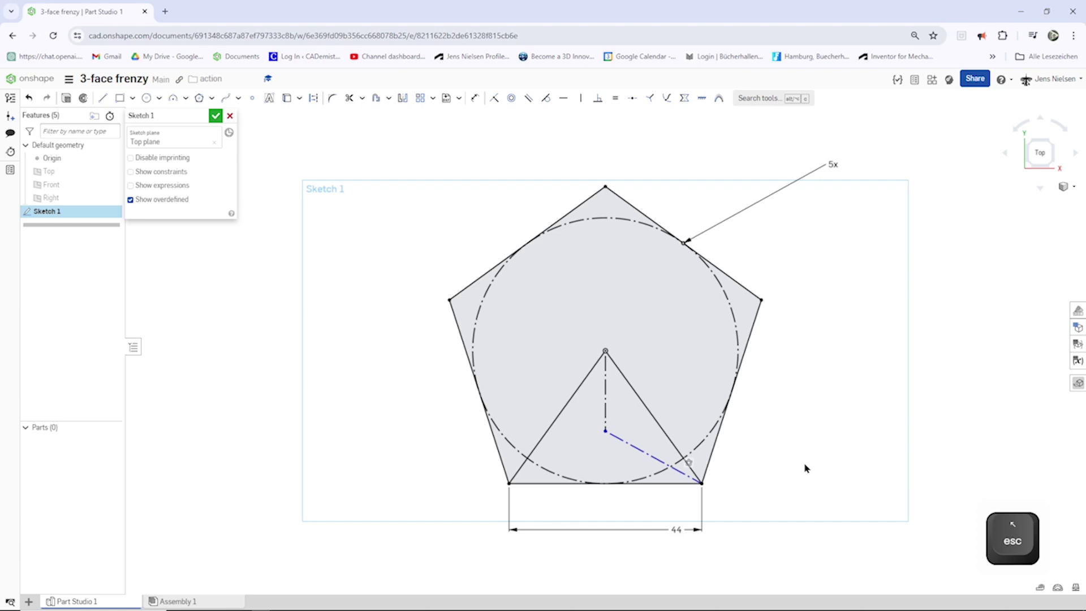
- Draw a vertical line down to the bottom-edge midpoint
key("l")
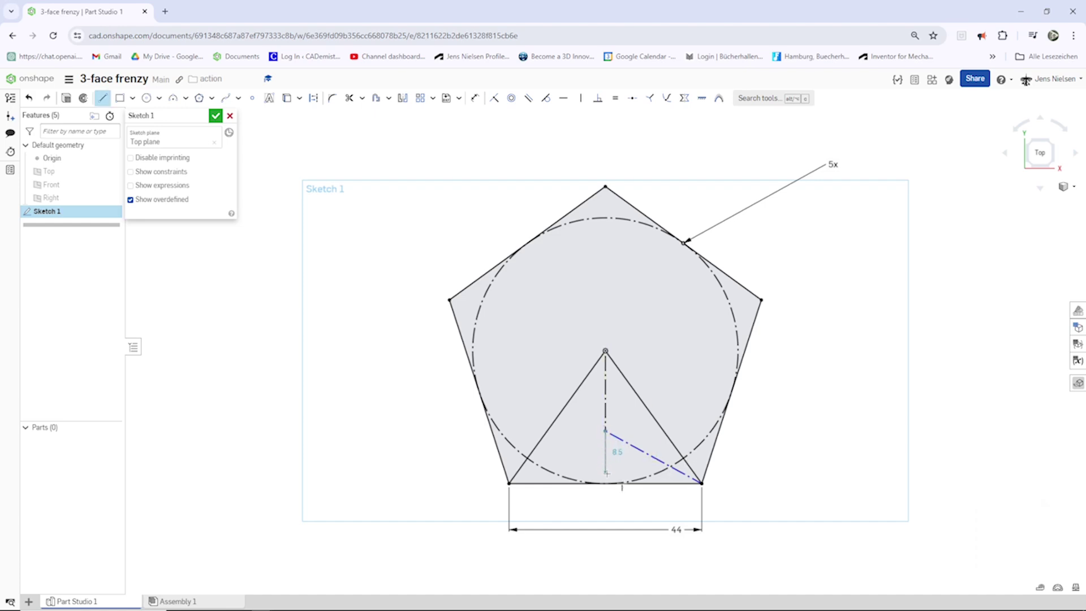
left_click(605, 482)
key("Escape")
- Mirror the slanted construction line to the left about the vertical centre line
left_click(402, 98)
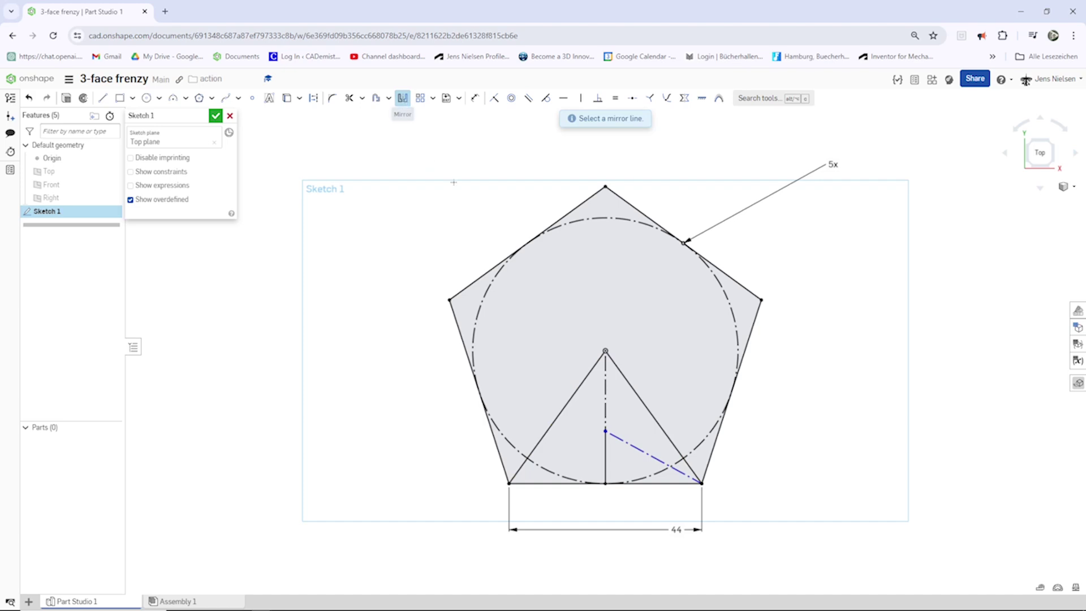
left_click(605, 407)
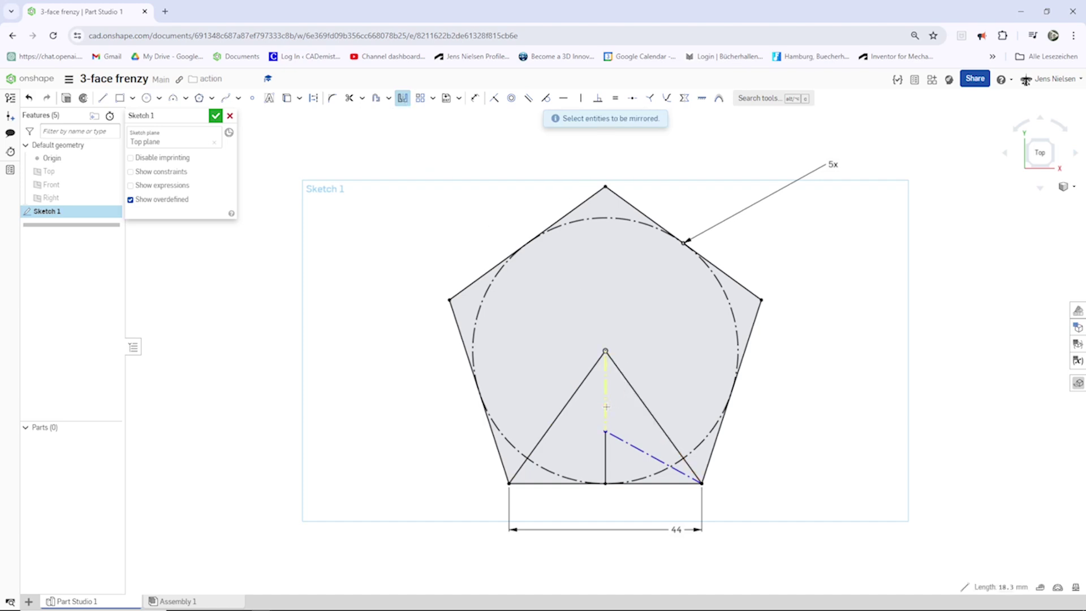
left_click(620, 440)
key("Escape")
- Constrain the right slanted line as symmetric with the bottom edge
left_click(685, 98)
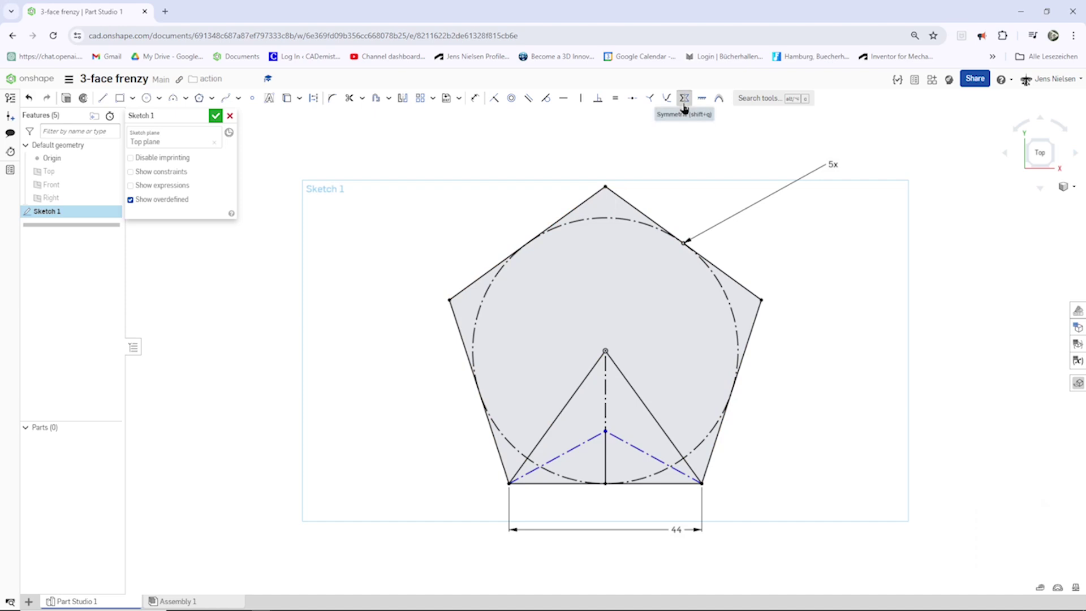
left_click(666, 434)
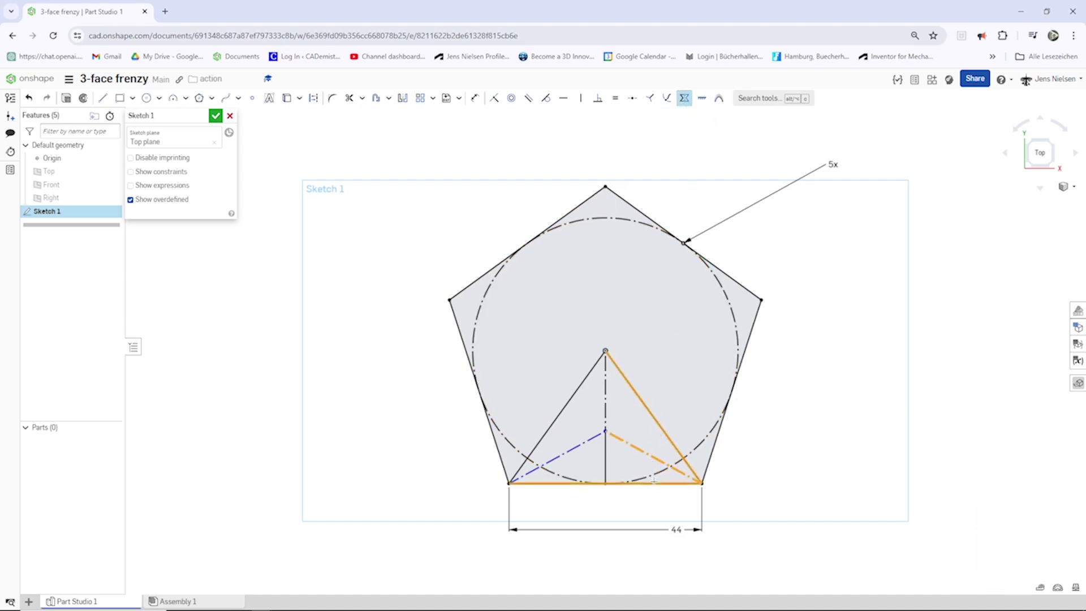
left_click(674, 483)
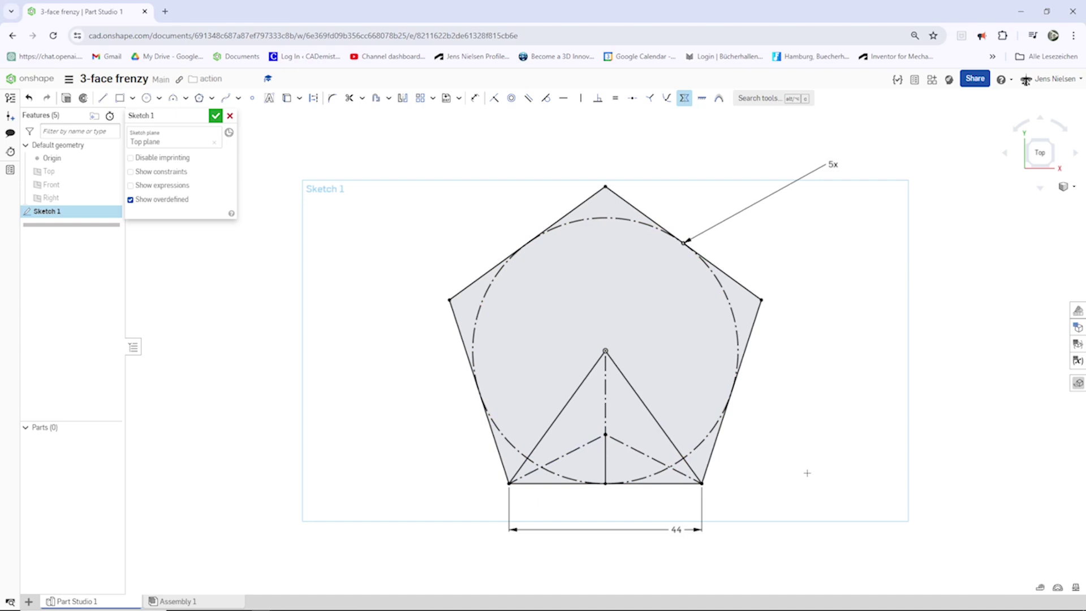
- Draw a horizontal construction line from the centre line to the right slanted edge
key("l")
key("q")
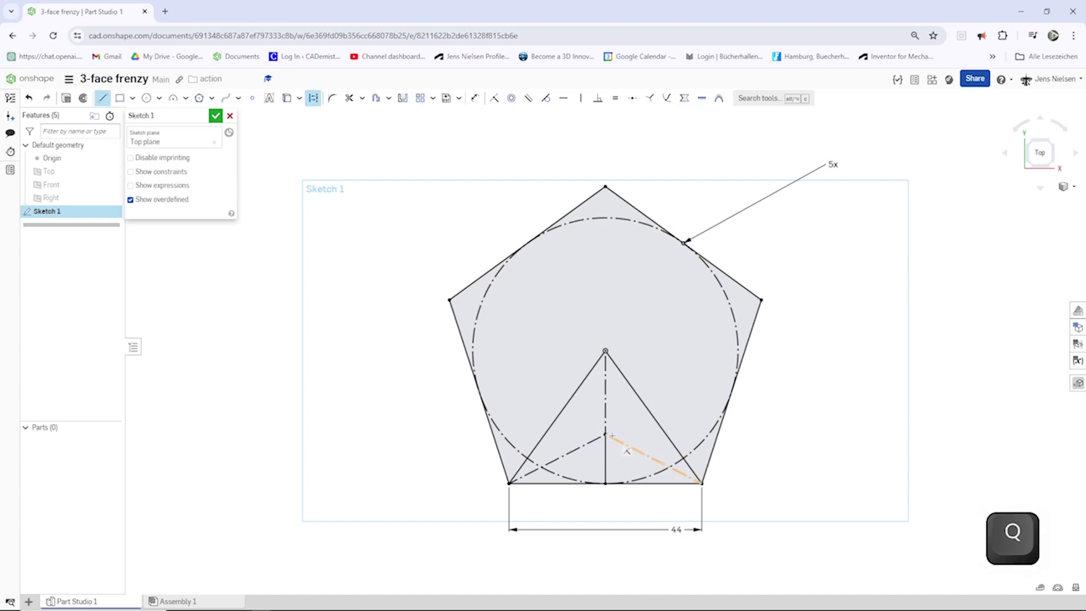
left_click(605, 435)
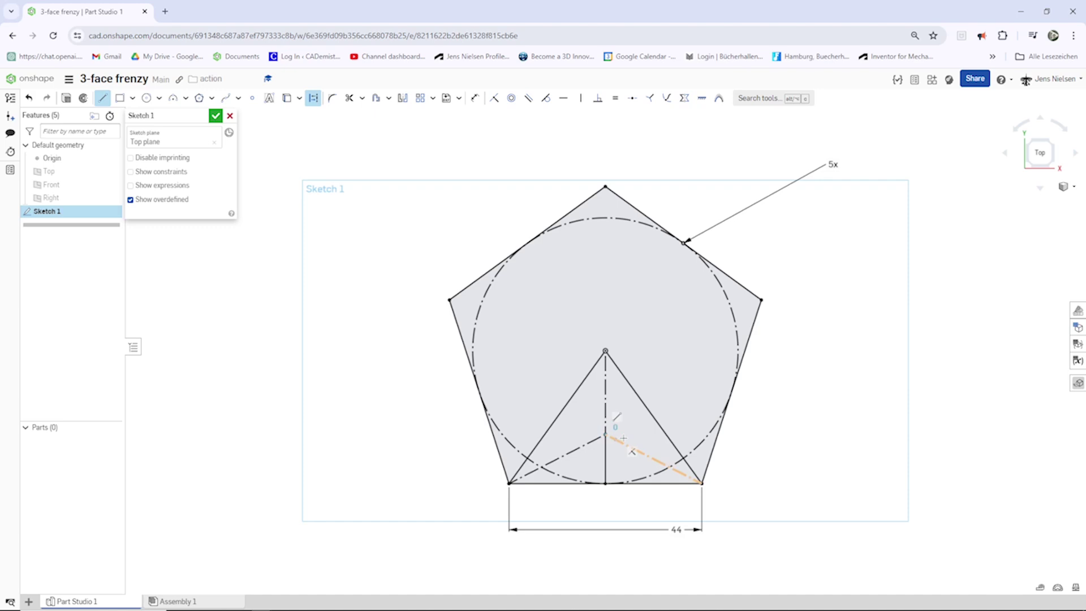
left_click(667, 436)
key("Escape")
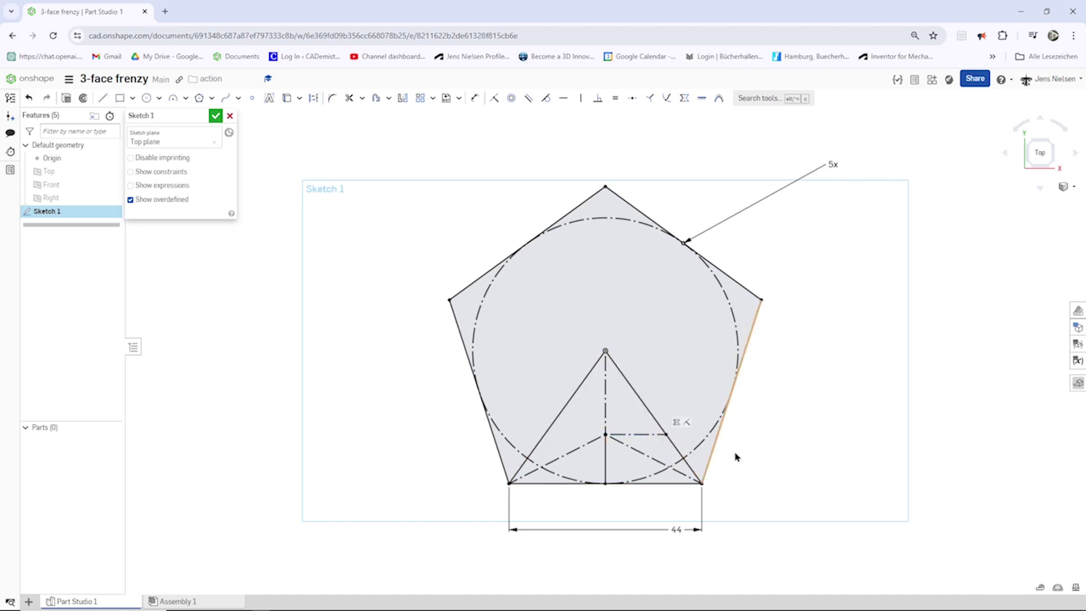
key("Escape")
- Close Sketch 1, tilt the view into 3D, and start a Revolve feature
left_click(215, 116)
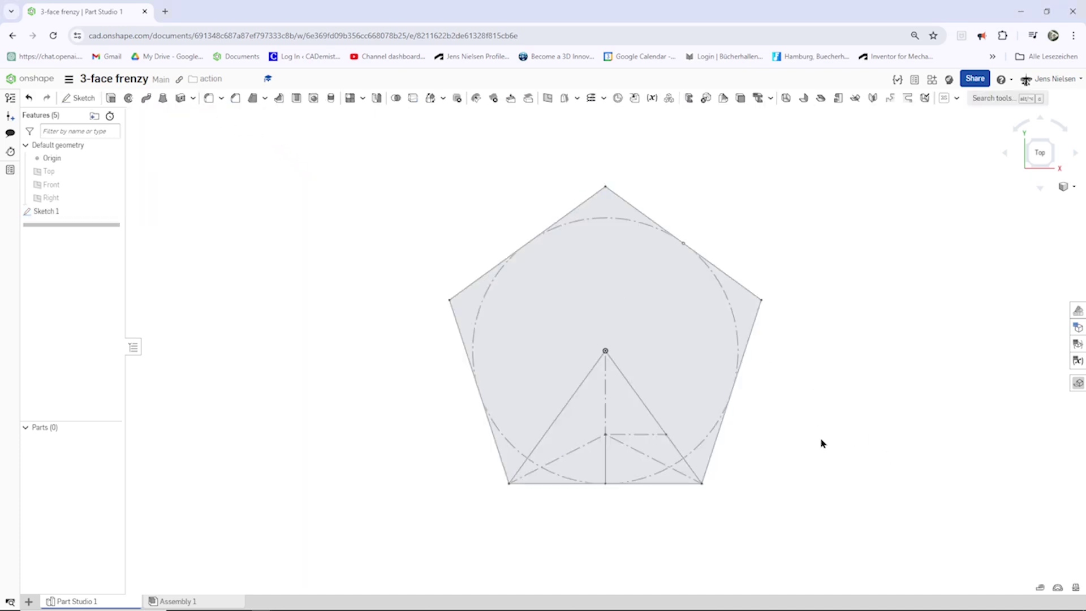
scroll(792, 437, "up", 2)
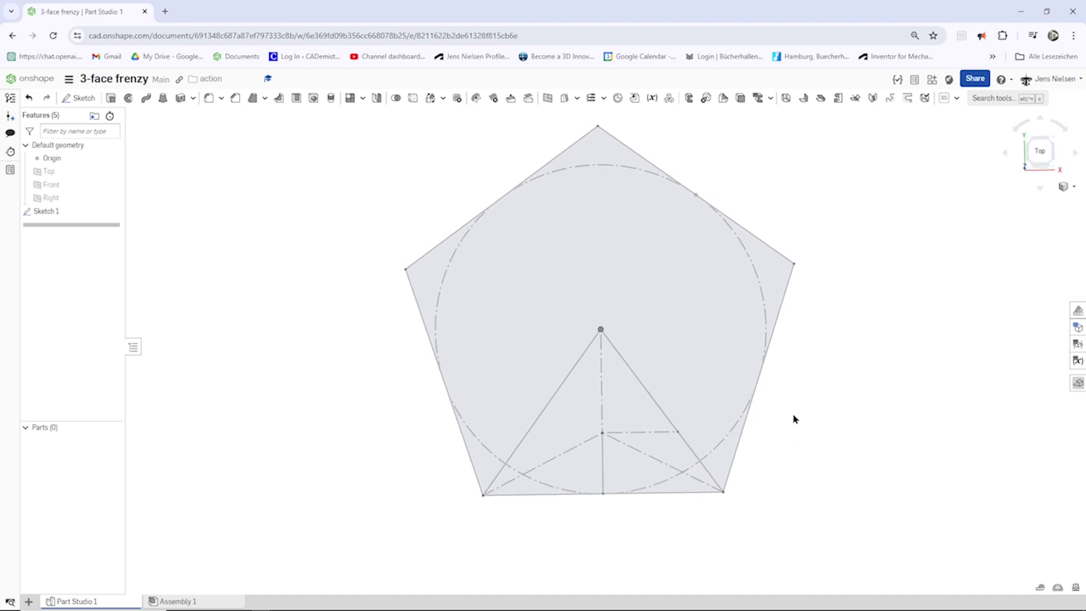
right_click_drag(793, 420, 352, 218)
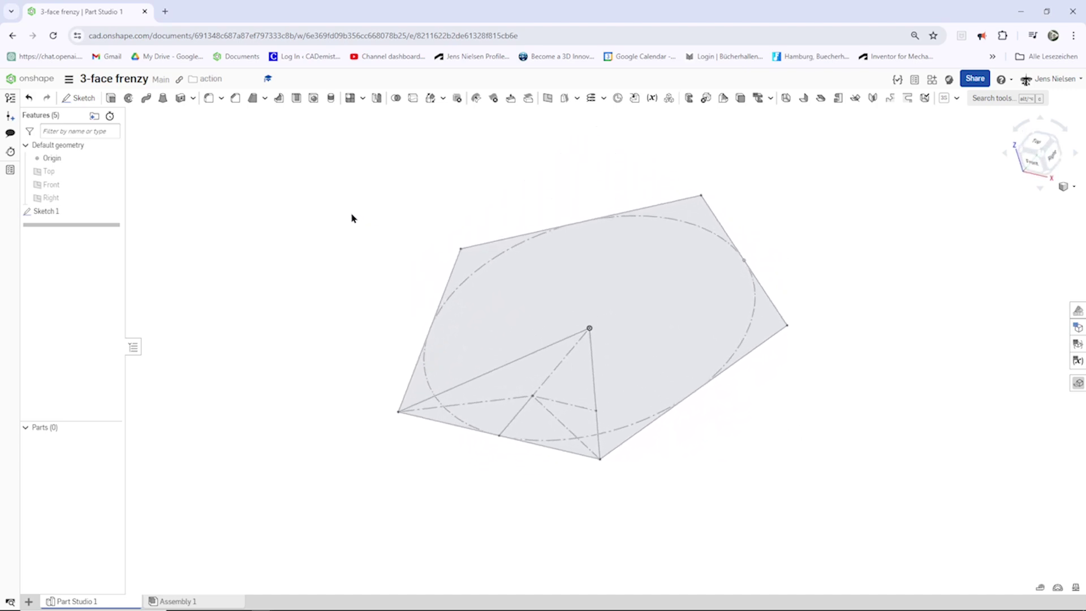
left_click(127, 98)
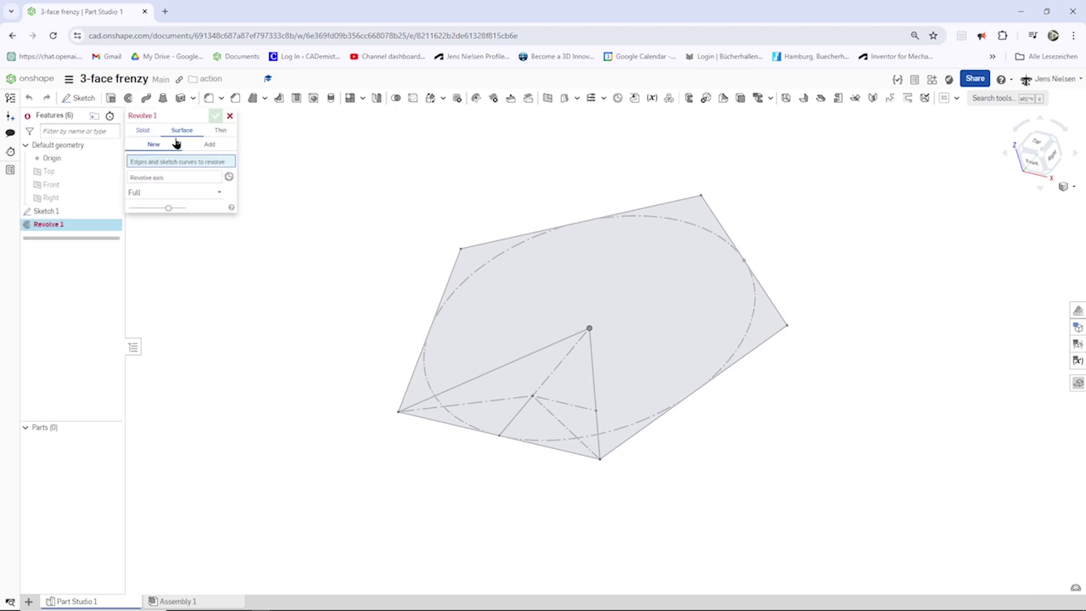
- Revolve the short edge 90° one way about the horizontal construction line, then show Sketch 1
left_click(509, 426)
left_click(208, 188)
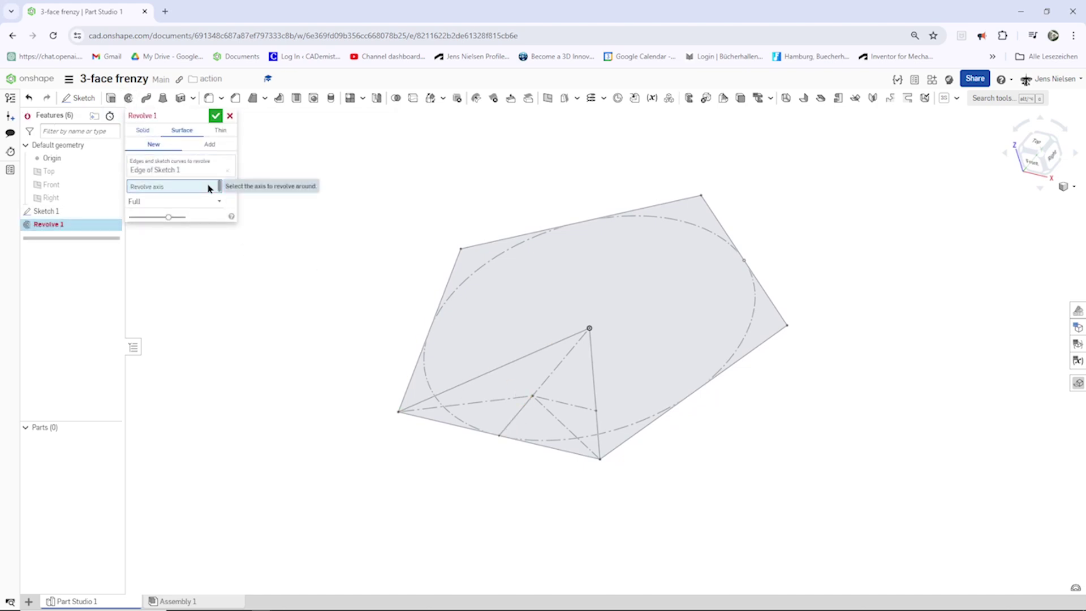
left_click(575, 408)
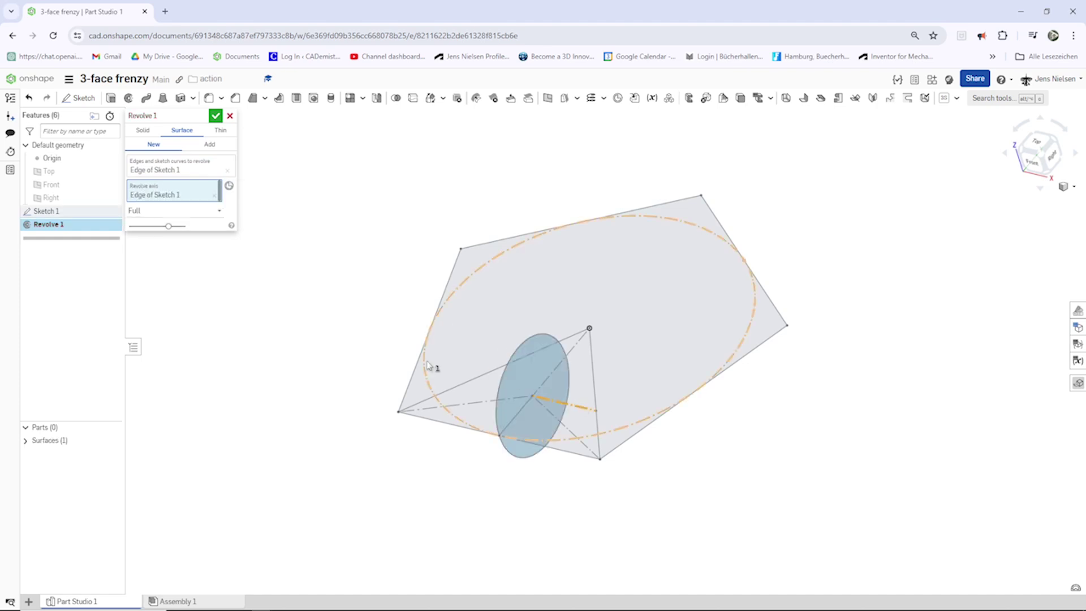
left_click(217, 212)
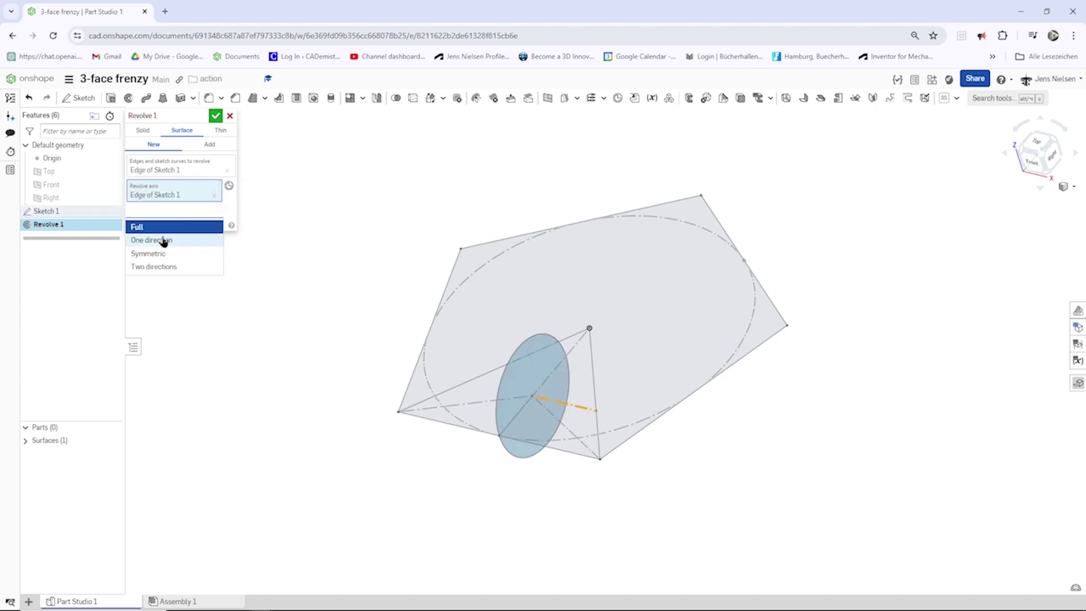
left_click(162, 240)
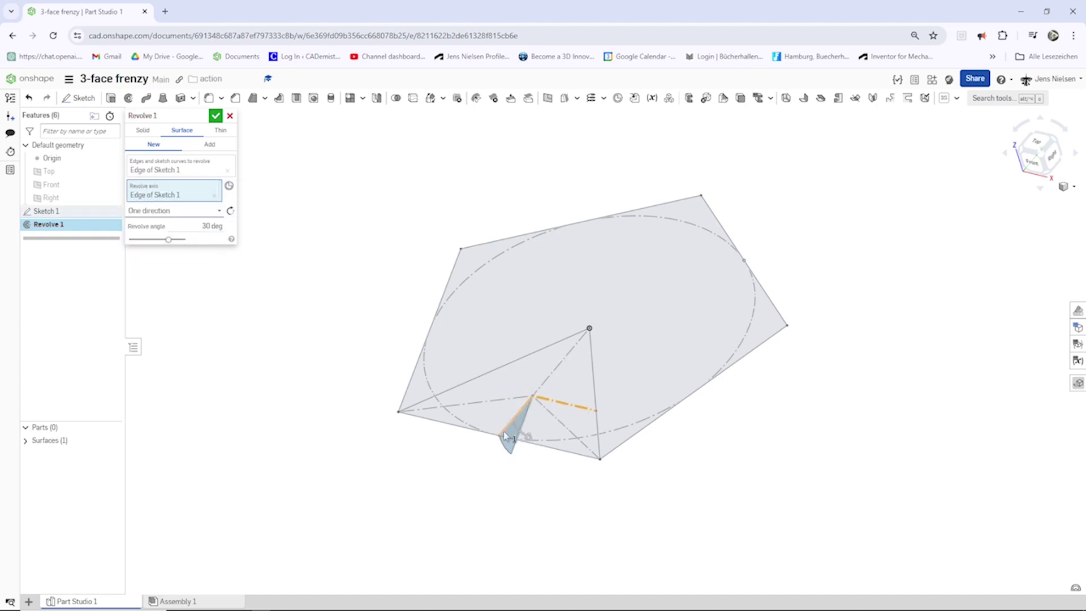
left_click_drag(529, 444, 520, 396)
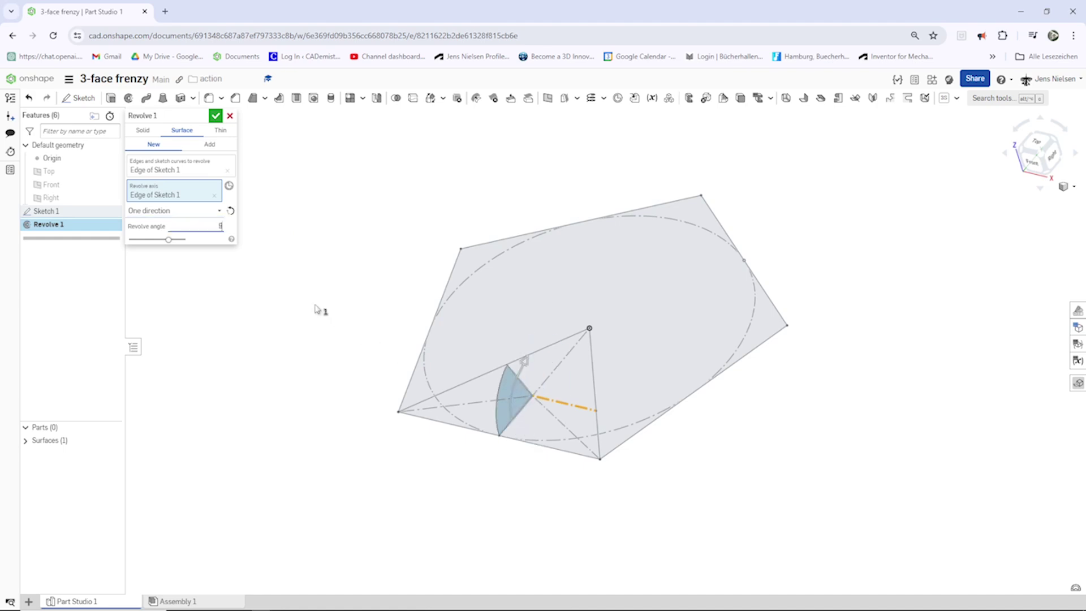
type("0")
key("Return")
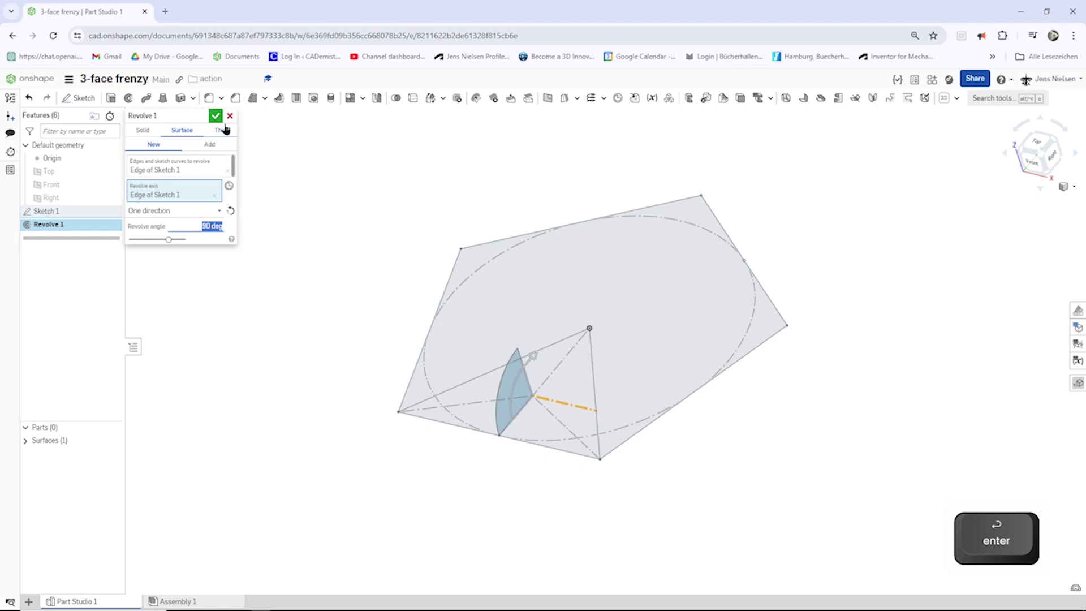
left_click(216, 116)
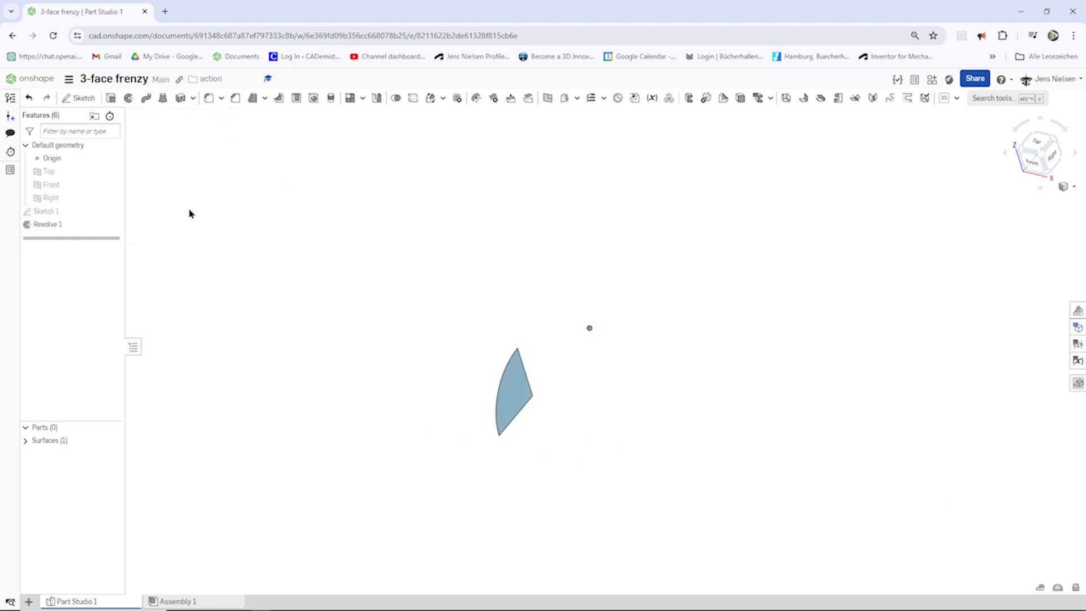
left_click(117, 211)
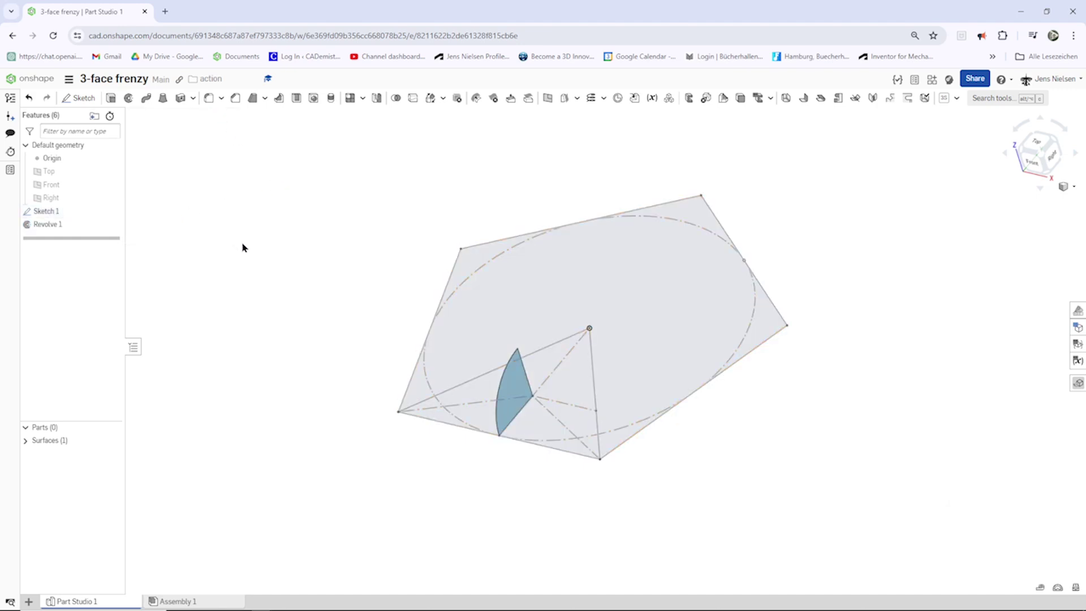
- Create a bridging curve from the pentagon centre to the wedge's top corner
key("n")
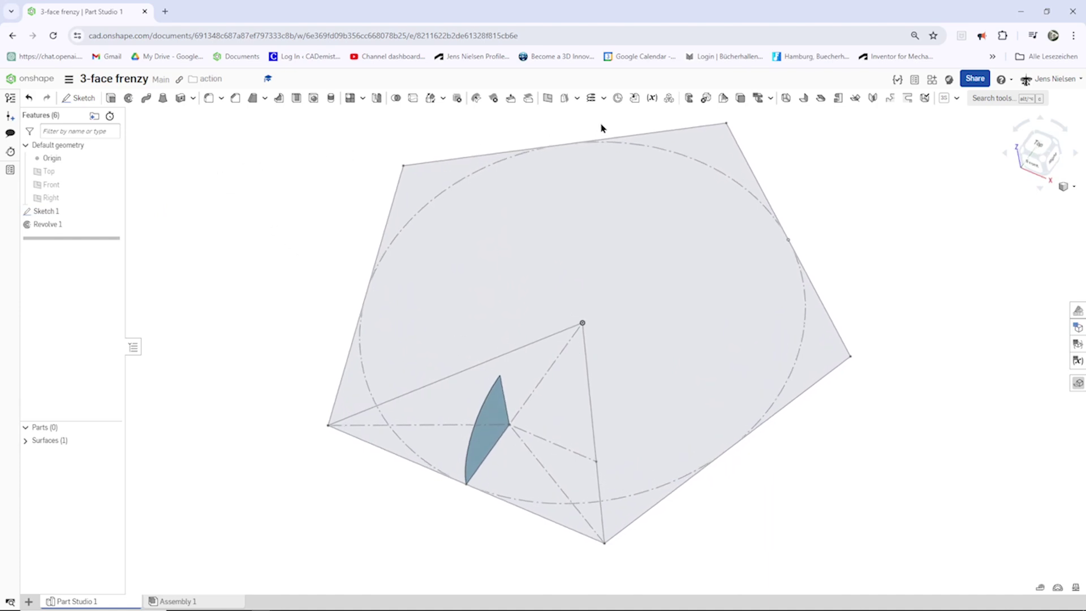
left_click(602, 99)
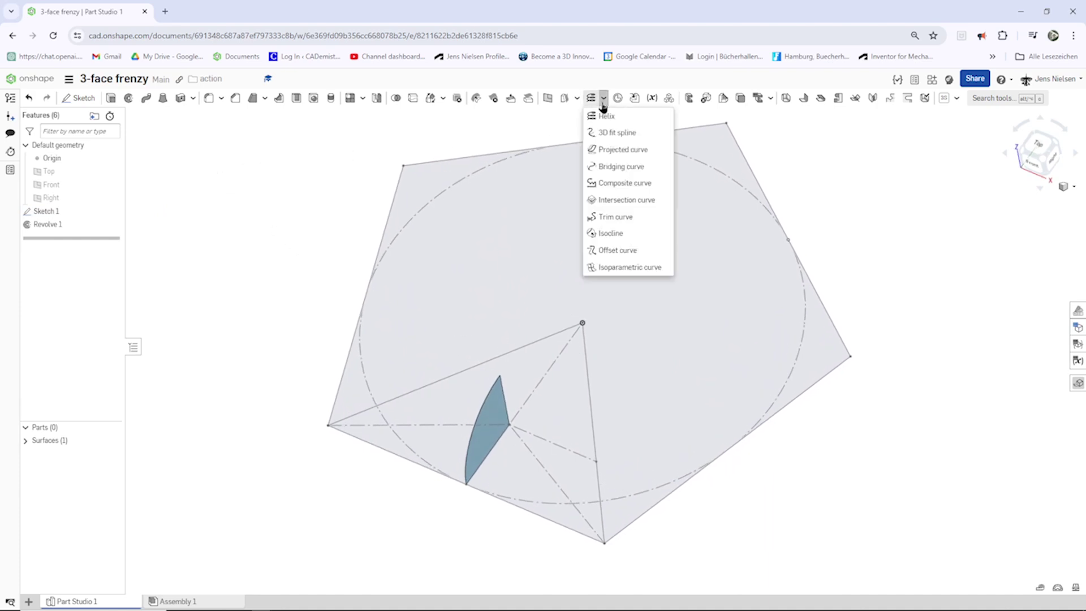
left_click(615, 167)
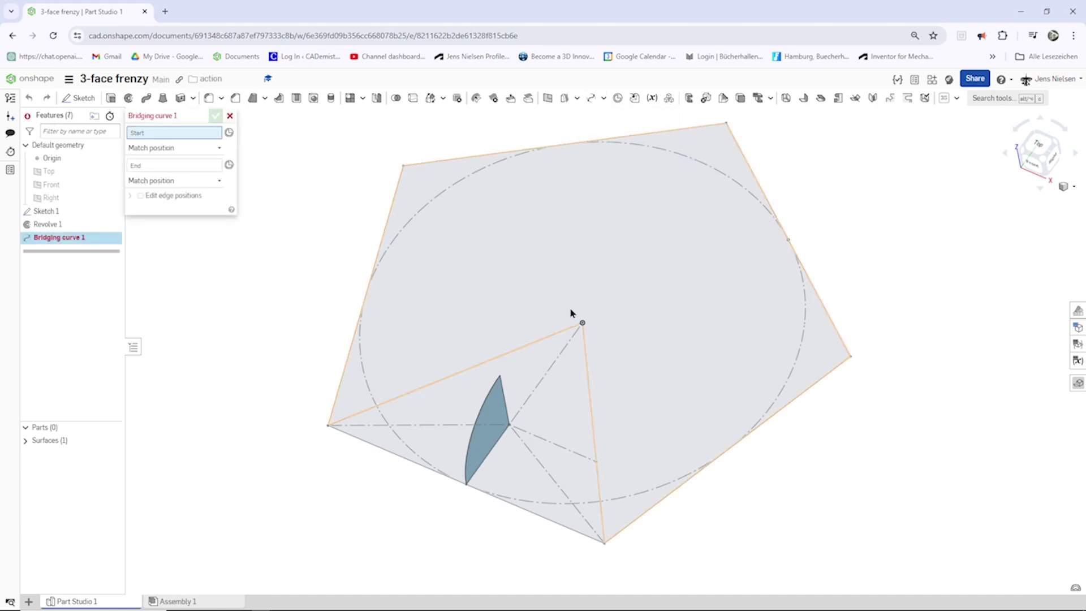
left_click(581, 326)
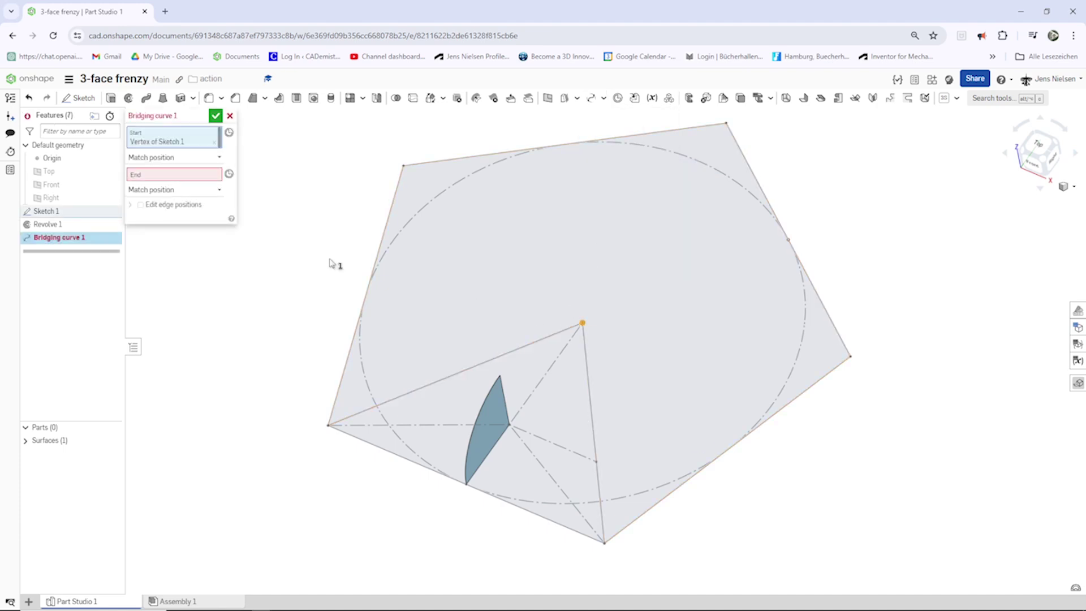
left_click(185, 176)
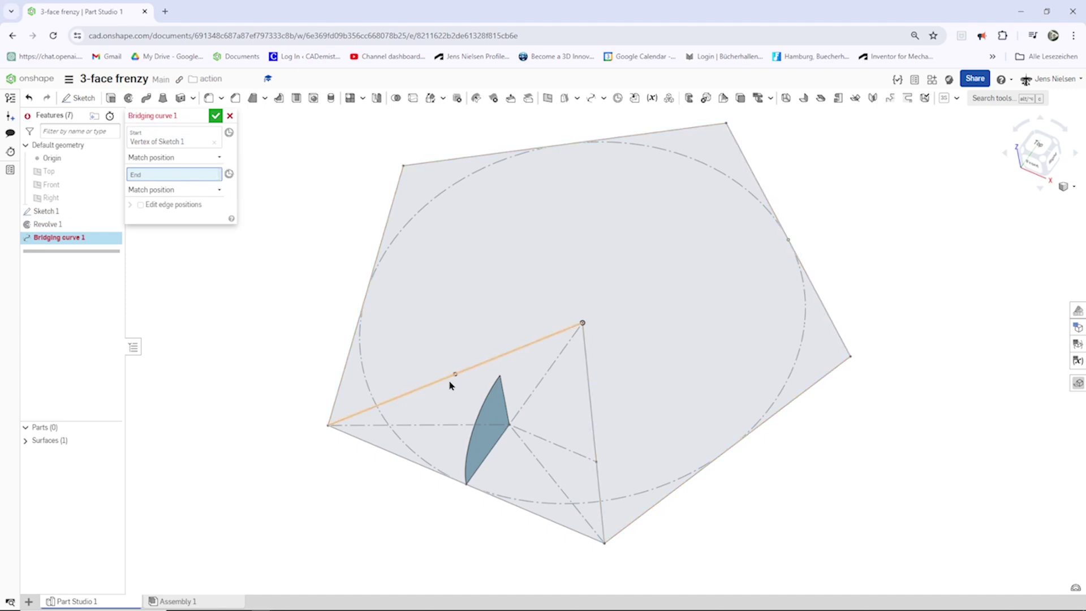
left_click(499, 379)
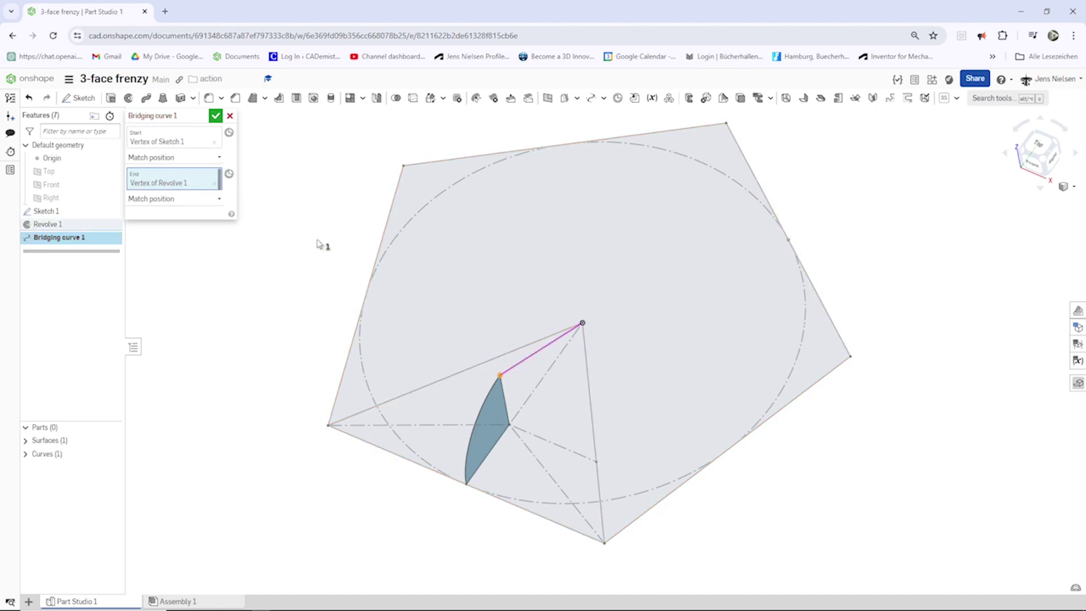
left_click(216, 117)
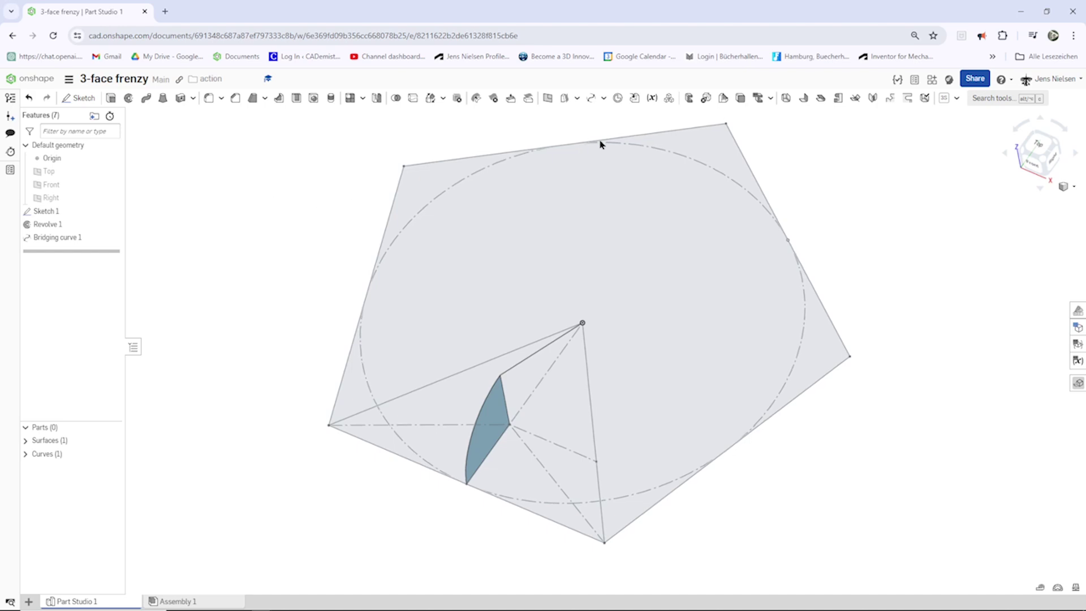
- Set up a second bridging curve from the wedge's top corner to the pentagon's bottom corner
left_click(592, 100)
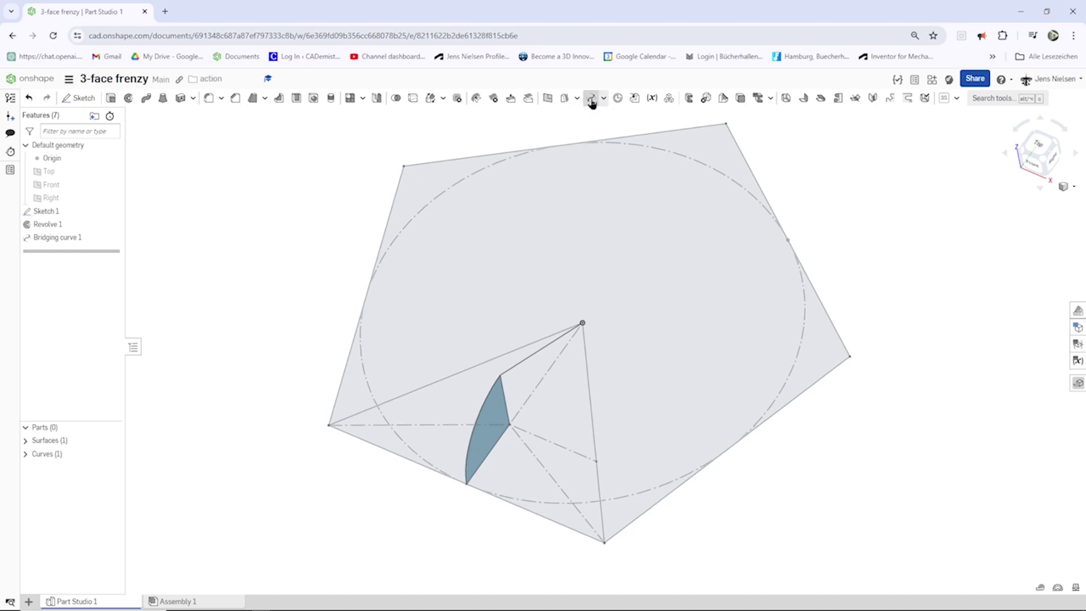
left_click(501, 376)
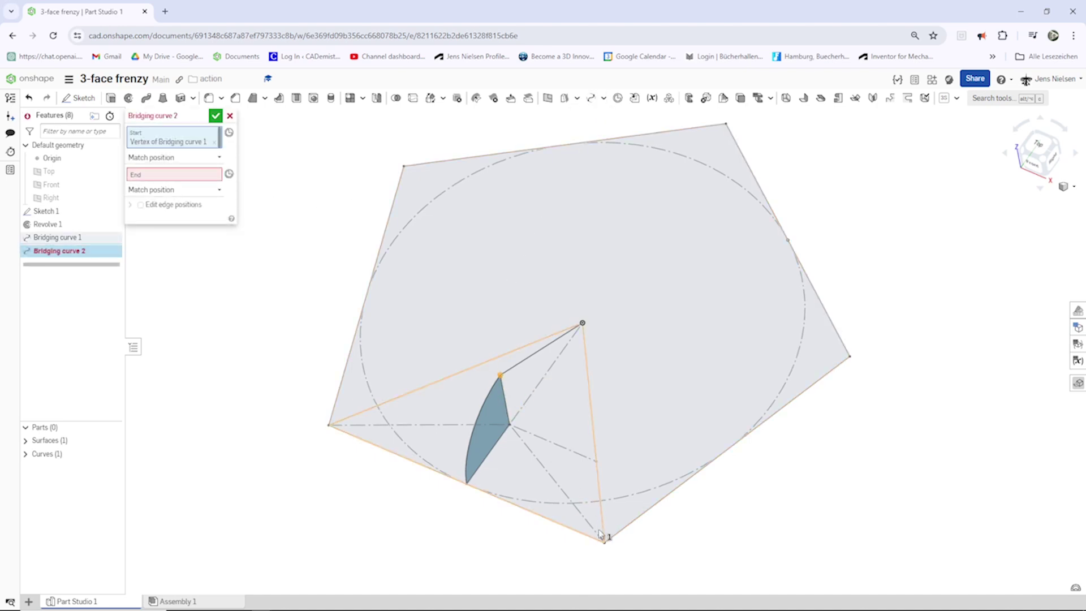
left_click(604, 547)
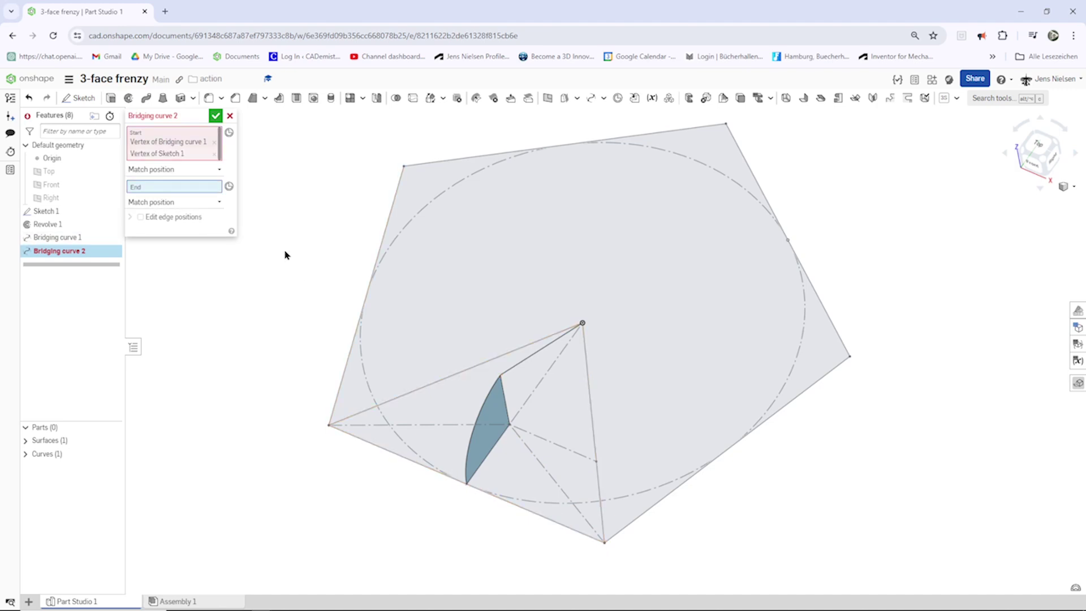
left_click(214, 153)
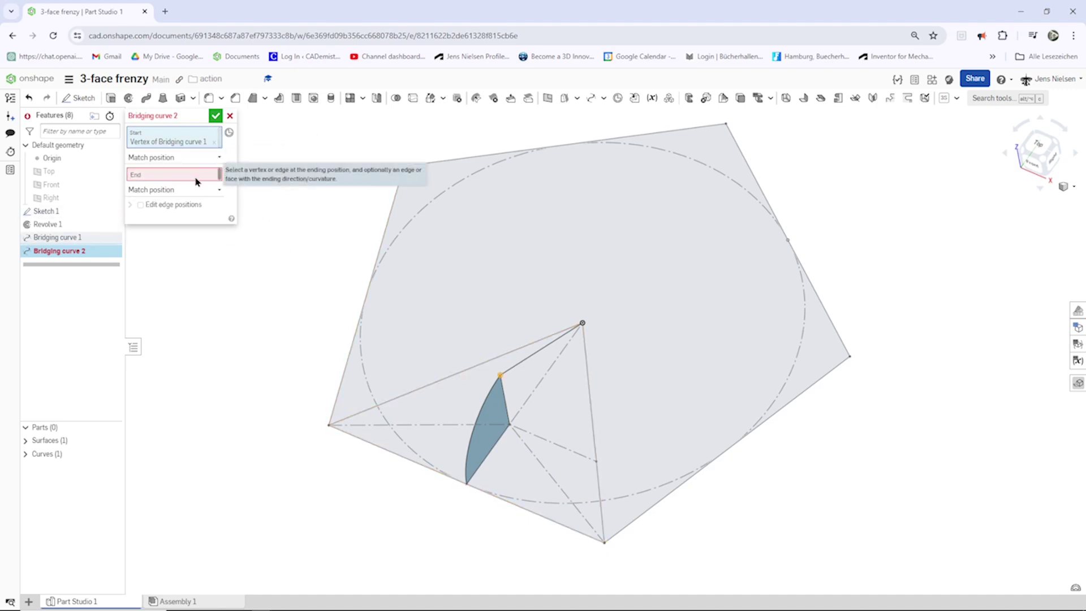
left_click(605, 544)
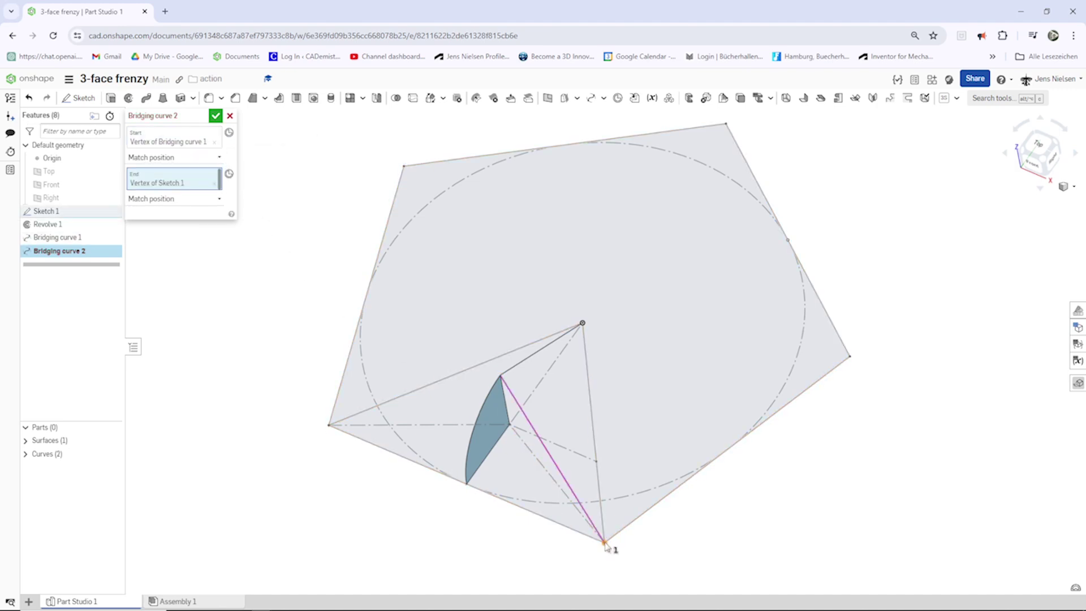
- Fill the triangle bounded by both bridging curves and the centre-to-corner sketch edge
left_click(216, 116)
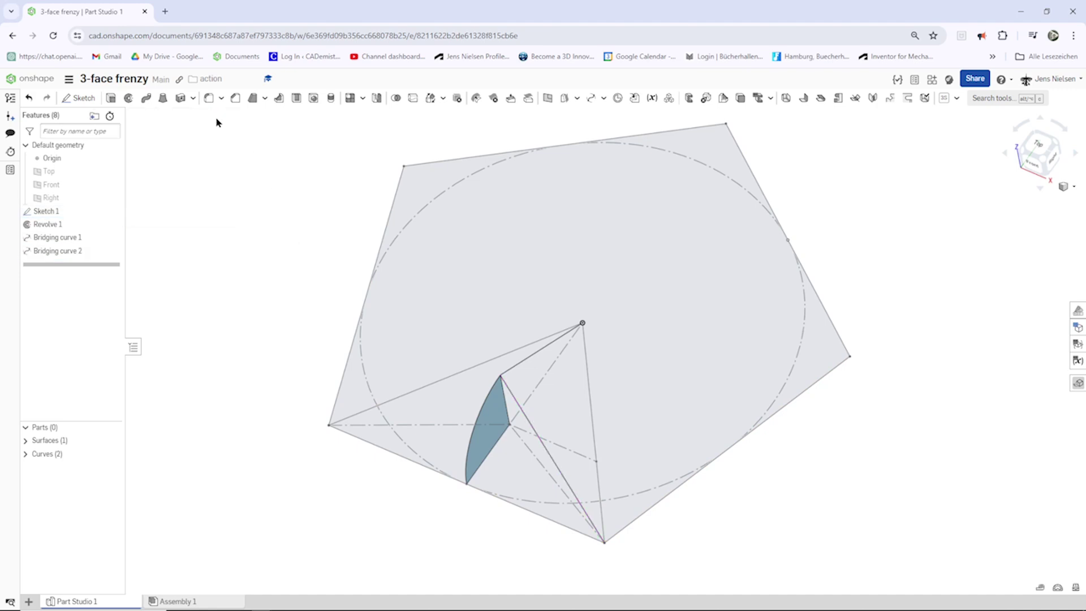
right_click_drag(288, 239, 474, 158)
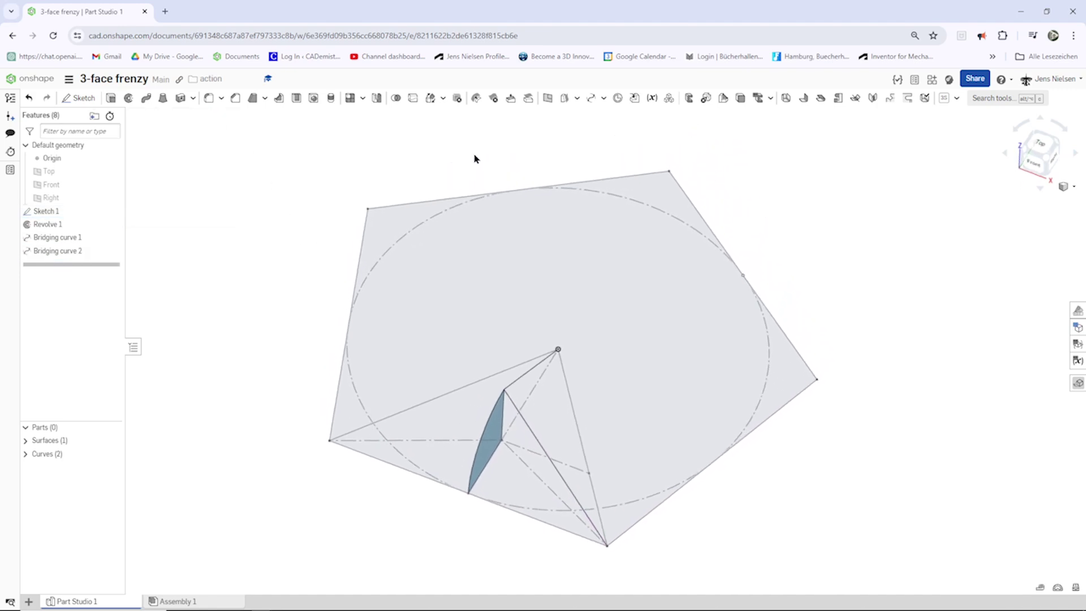
left_click(577, 99)
left_click(577, 150)
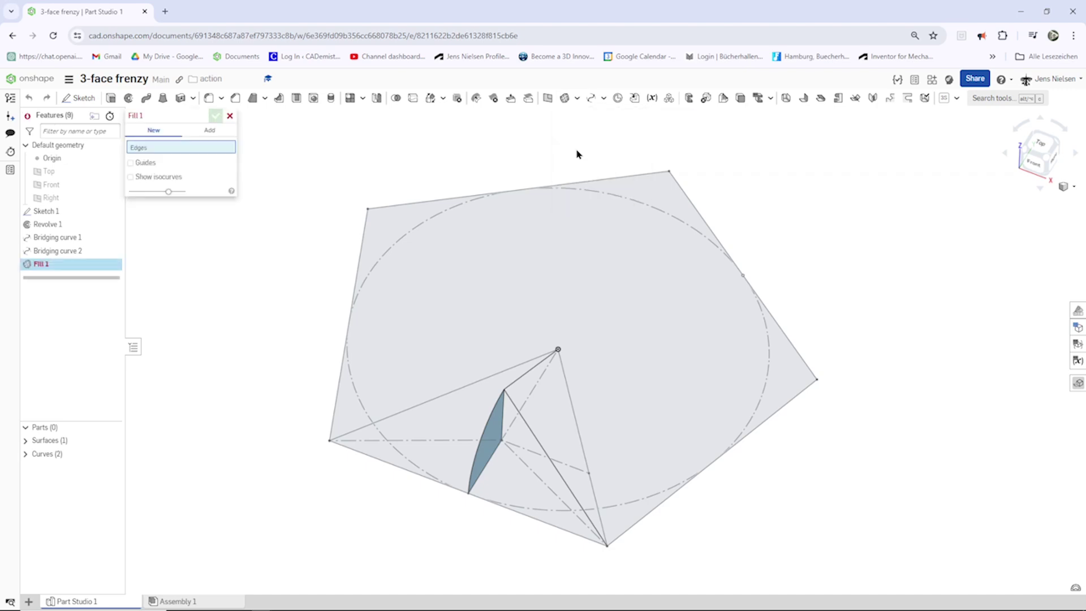
mouse_move(294, 167)
right_mouse_down()
mouse_move(487, 320)
mouse_move(498, 376)
right_mouse_up()
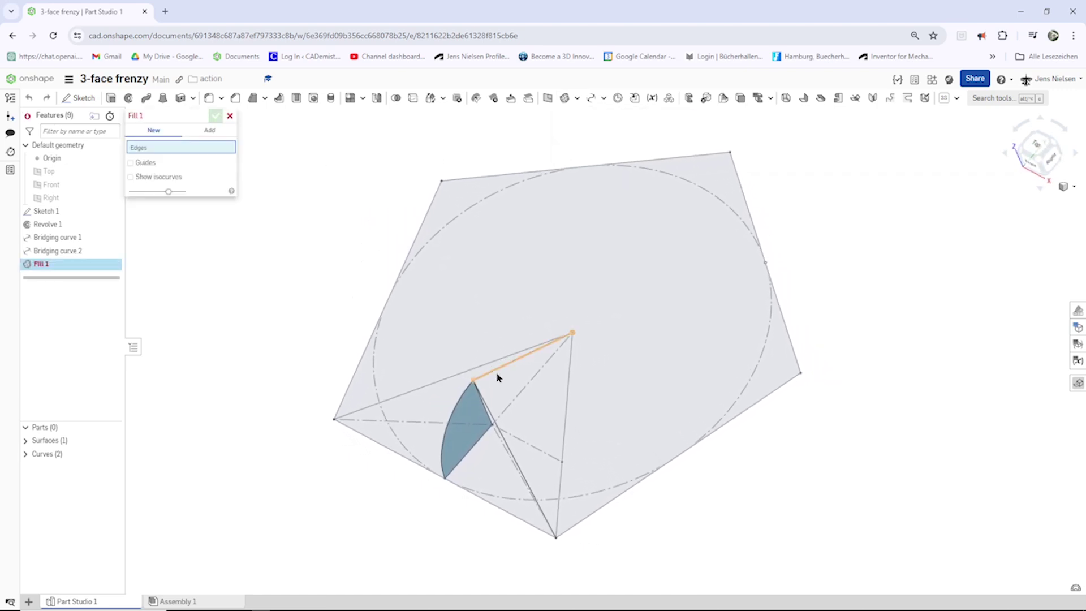
left_click(497, 373)
left_click(501, 431)
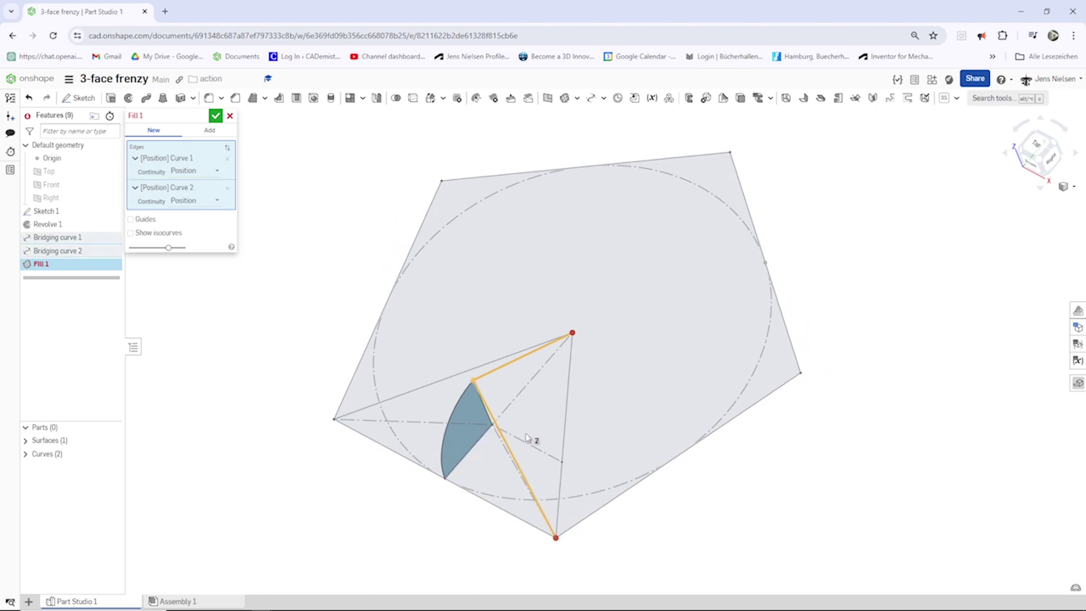
left_click(565, 435)
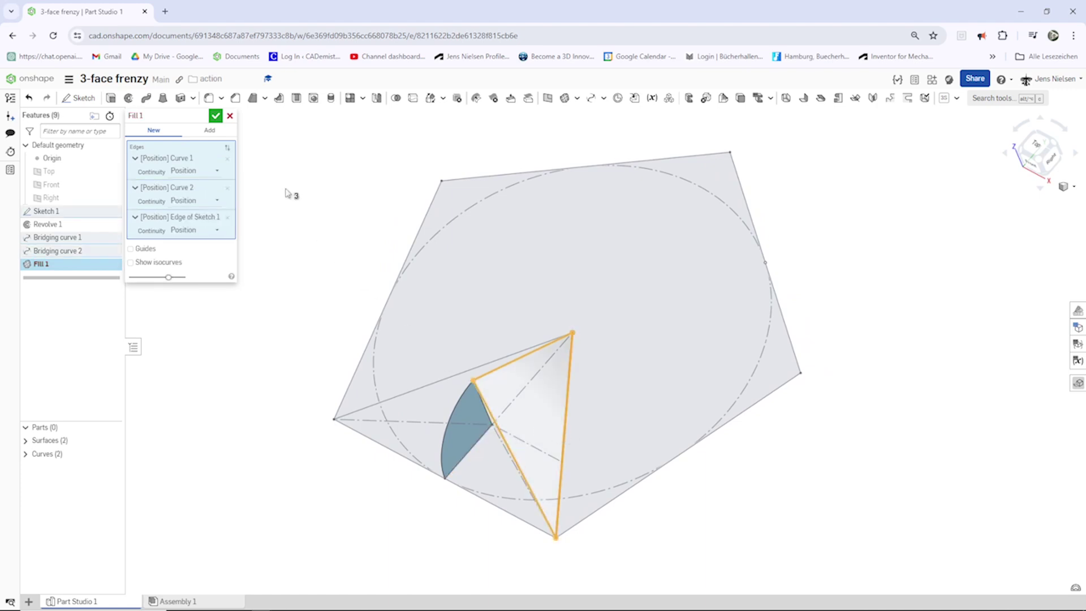
left_click(216, 115)
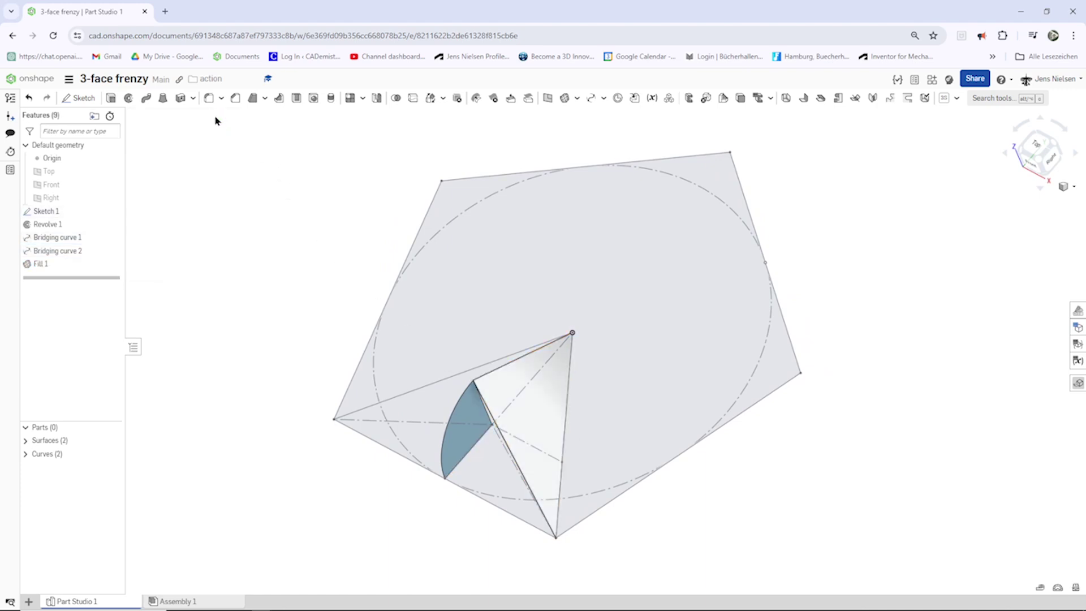
mouse_move(357, 343)
right_mouse_down()
mouse_move(577, 441)
mouse_move(525, 412)
right_mouse_up()
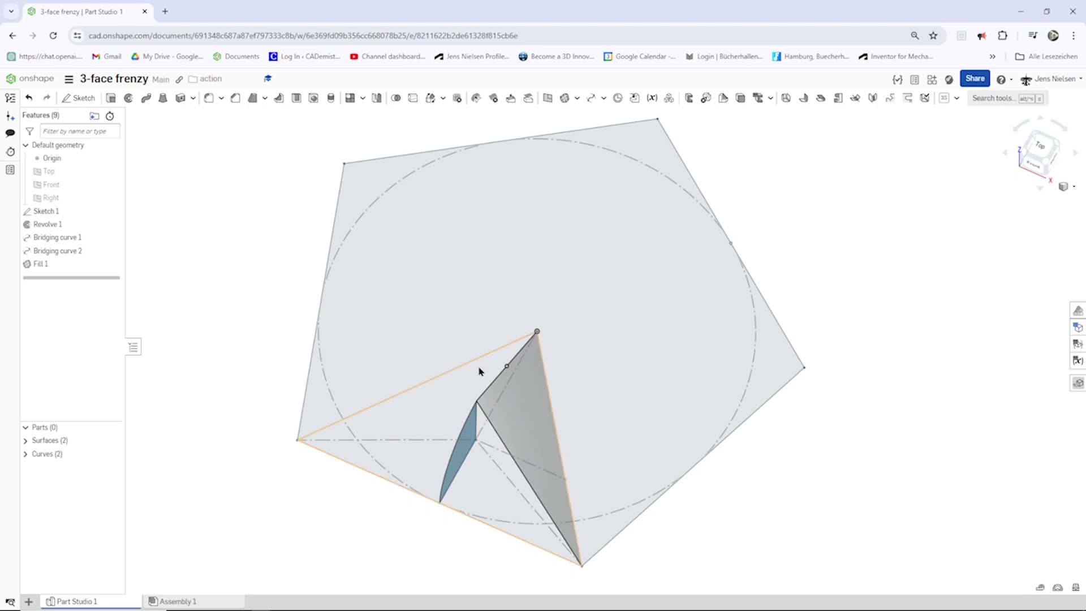
- Mirror the filled triangle across the revolved cone face, then hide Surface 1
left_click(377, 98)
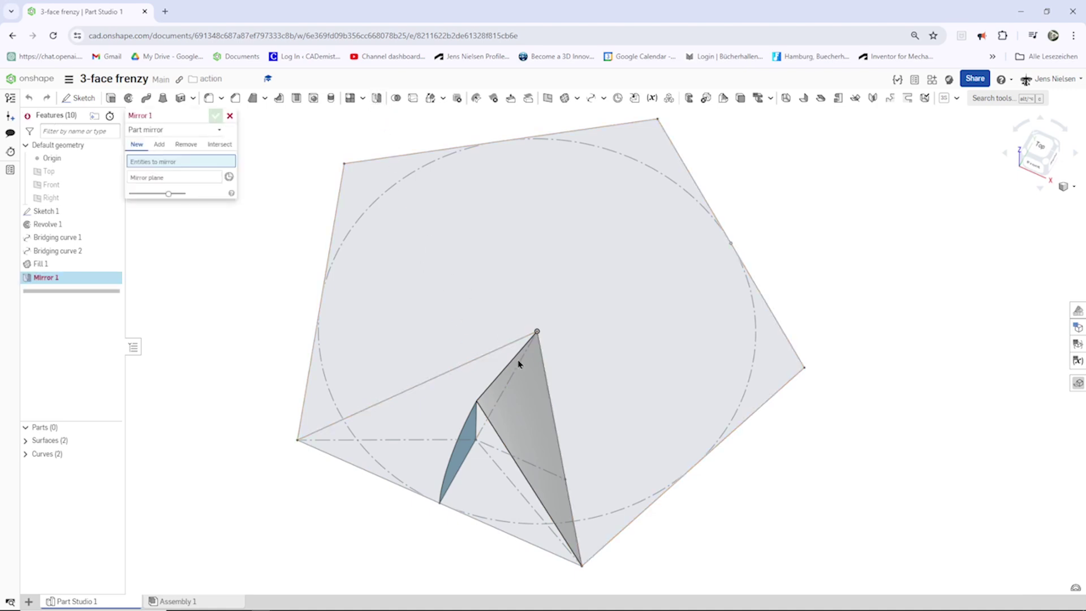
left_click(536, 414)
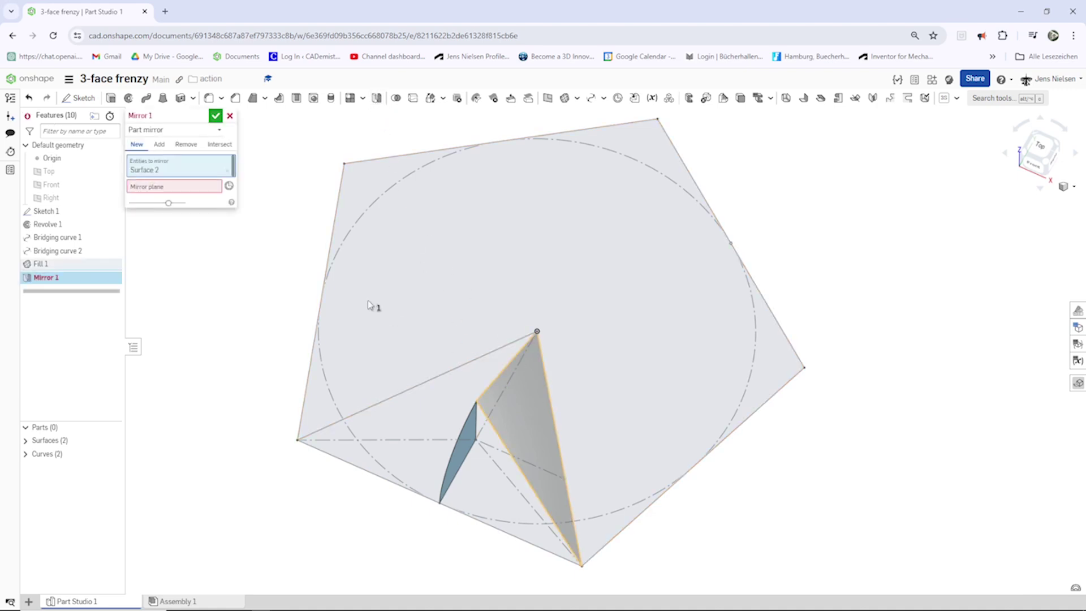
left_click(174, 186)
right_click_drag(250, 241, 471, 453)
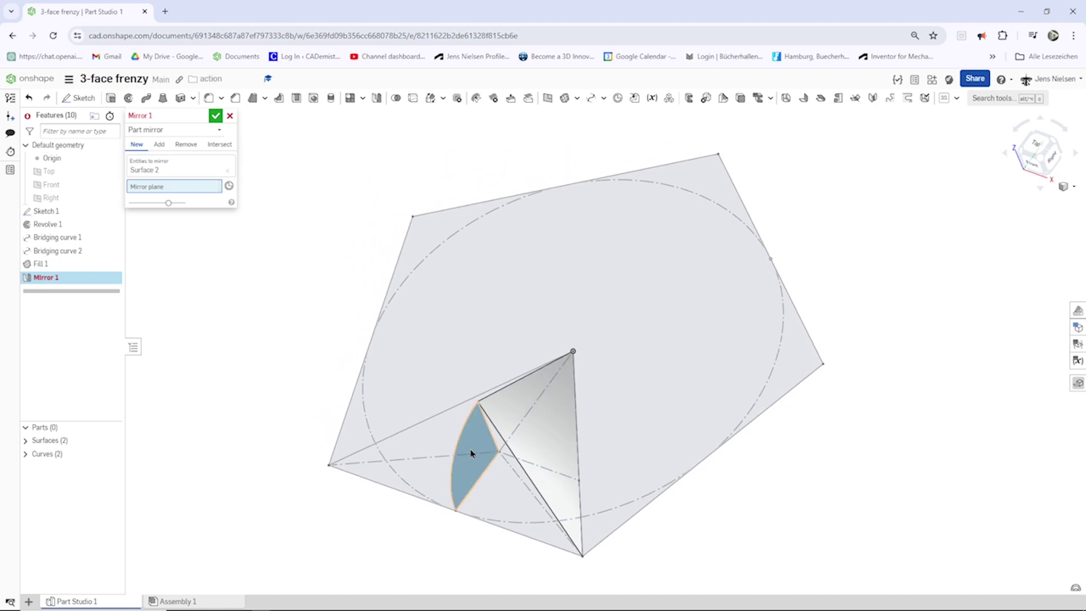
left_click(472, 453)
right_click_drag(374, 347, 218, 118)
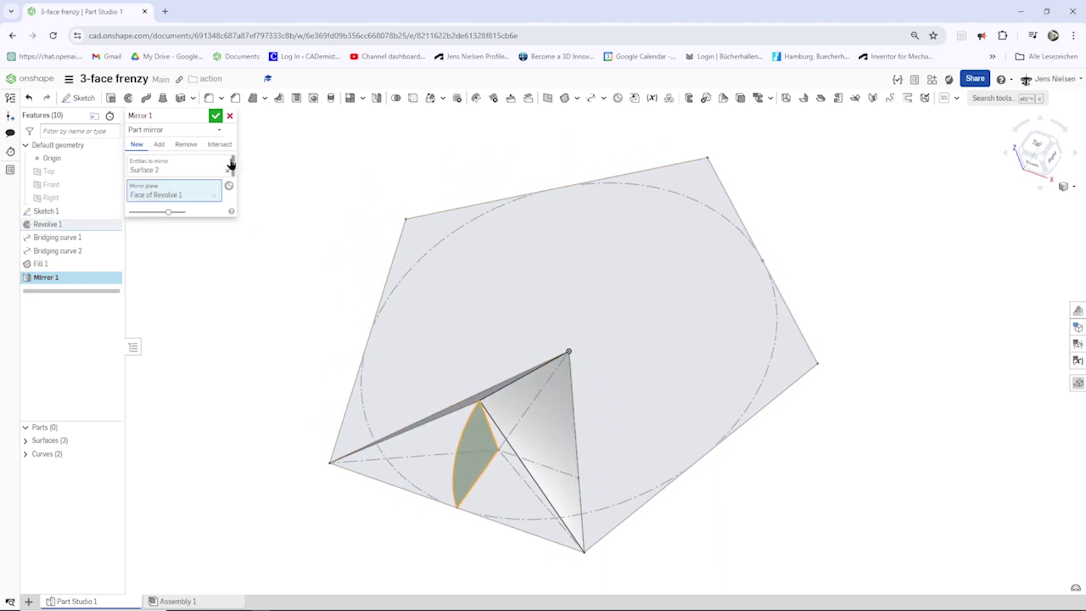
left_click(218, 118)
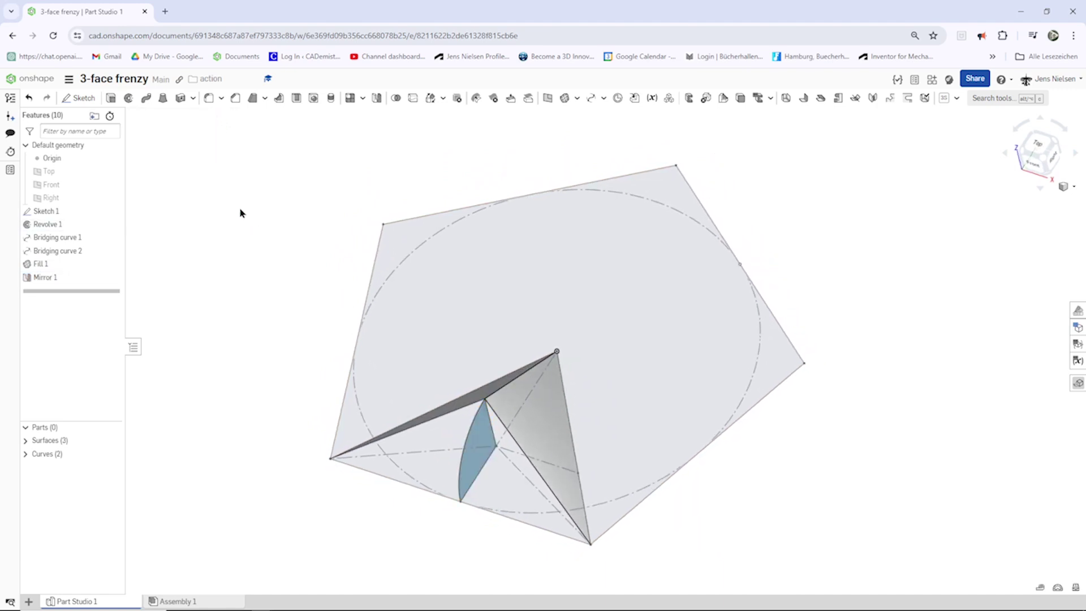
left_click(25, 441)
left_click(112, 454)
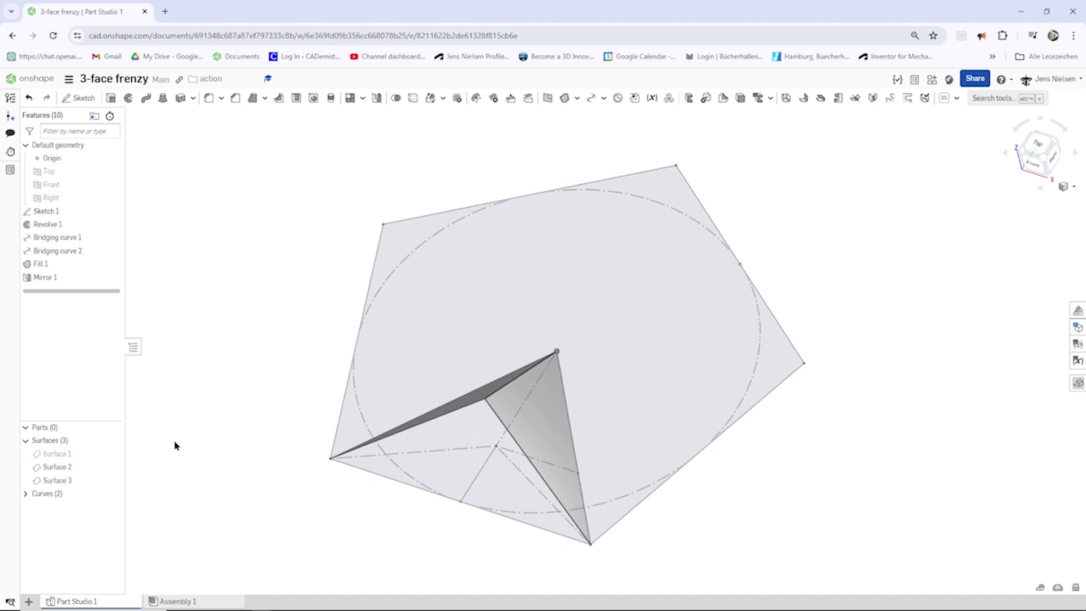
- Fill the gap bounded by the second bridging curve, the mirrored edge and the sketch edge
left_click(564, 98)
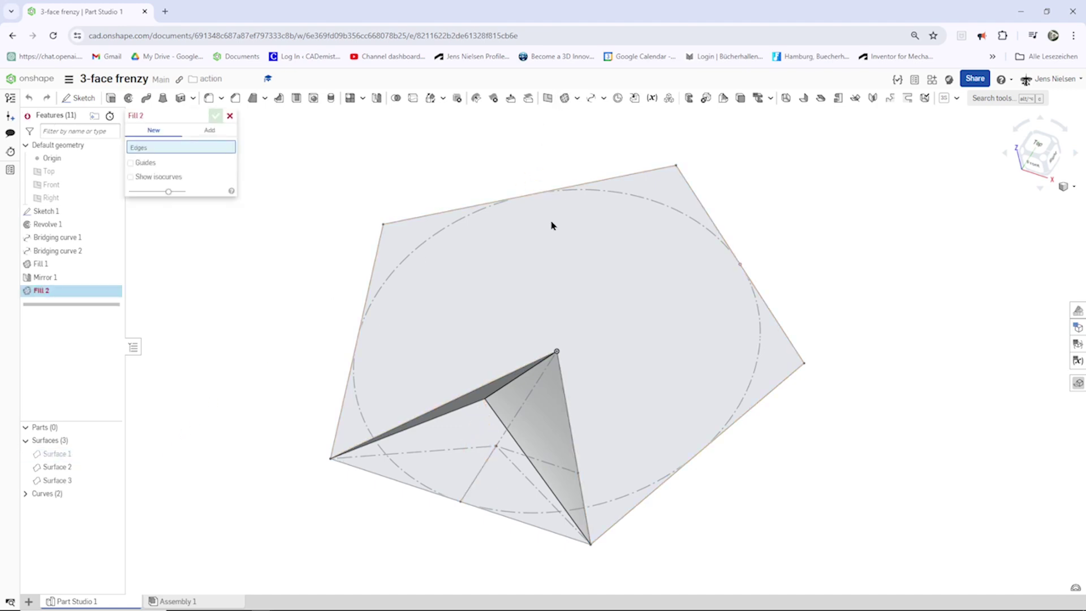
left_click(497, 424)
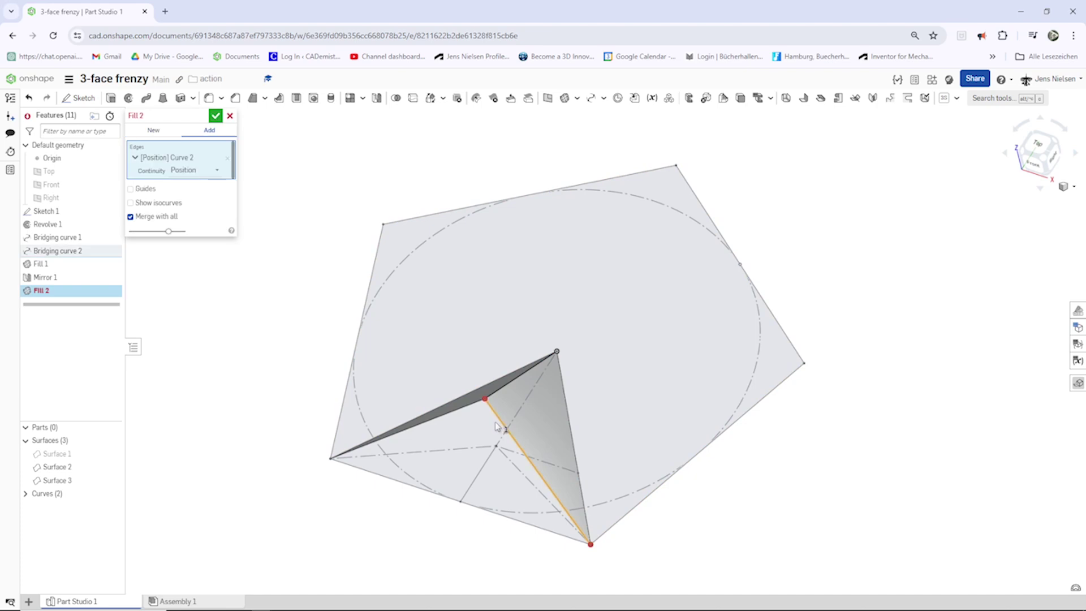
left_click(463, 415)
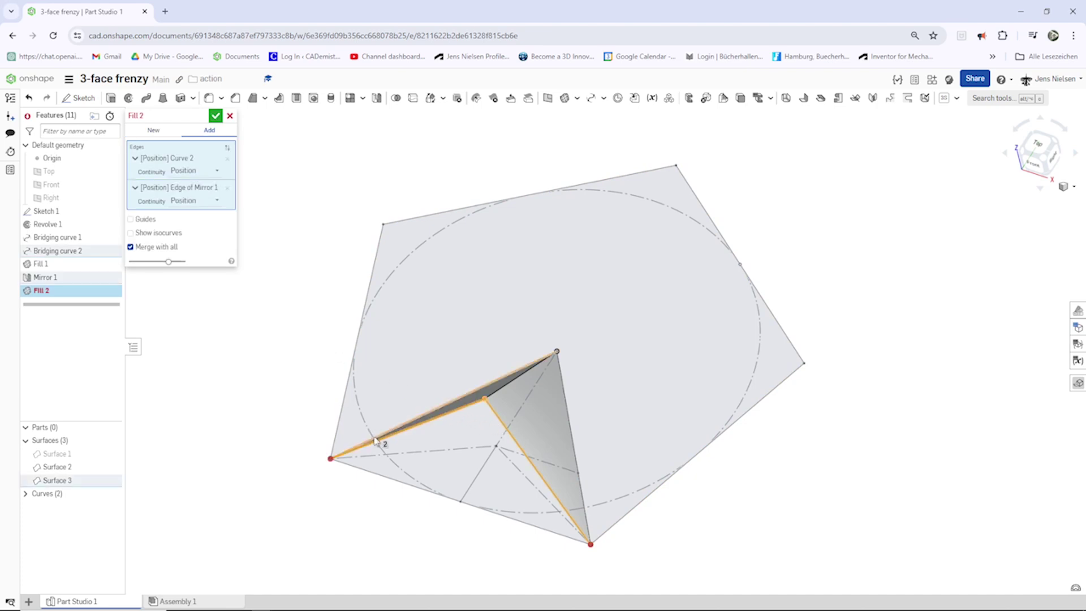
left_click(378, 476)
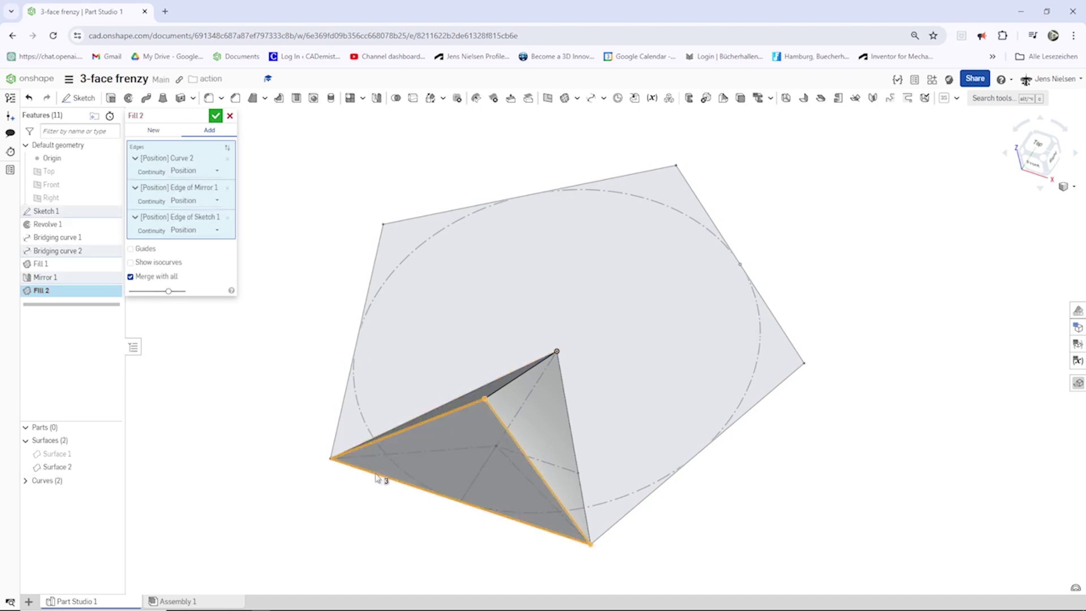
left_click(216, 115)
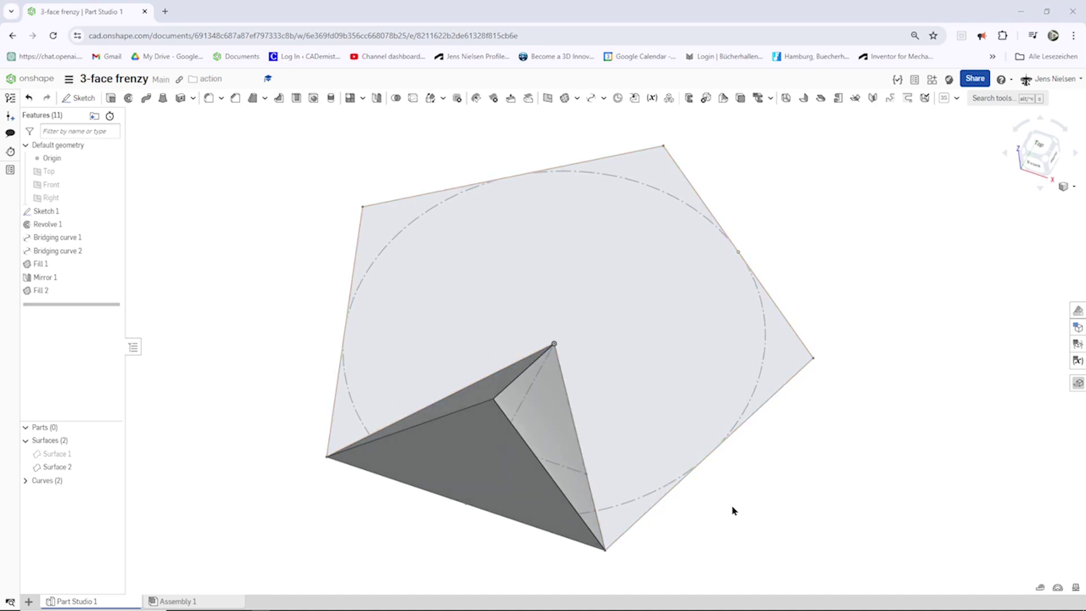
- Give the bottom triangular face a red appearance
right_click(493, 481)
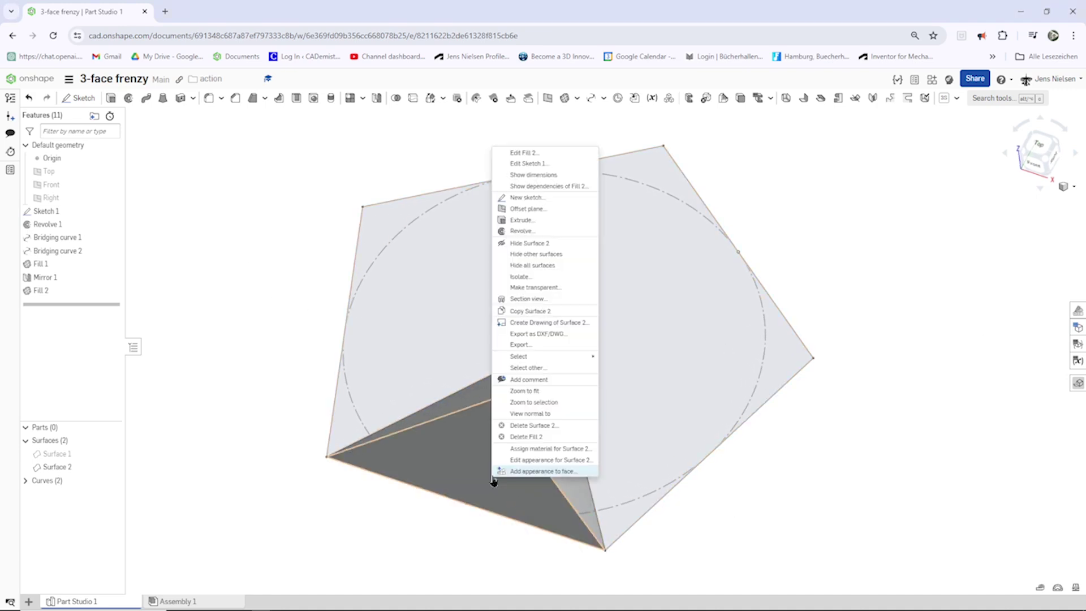
left_click(543, 472)
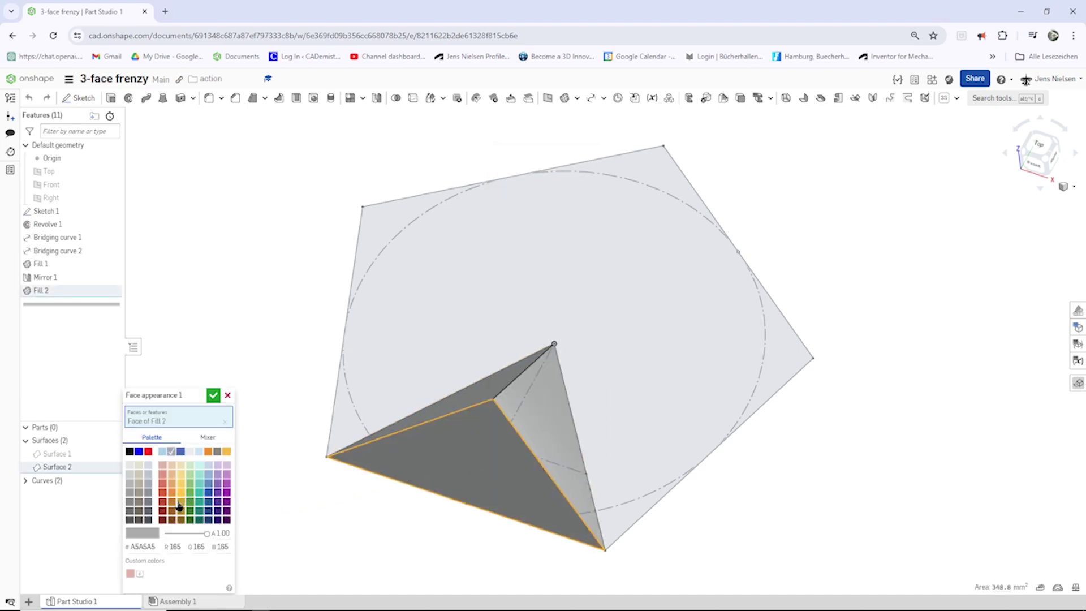
left_click(162, 494)
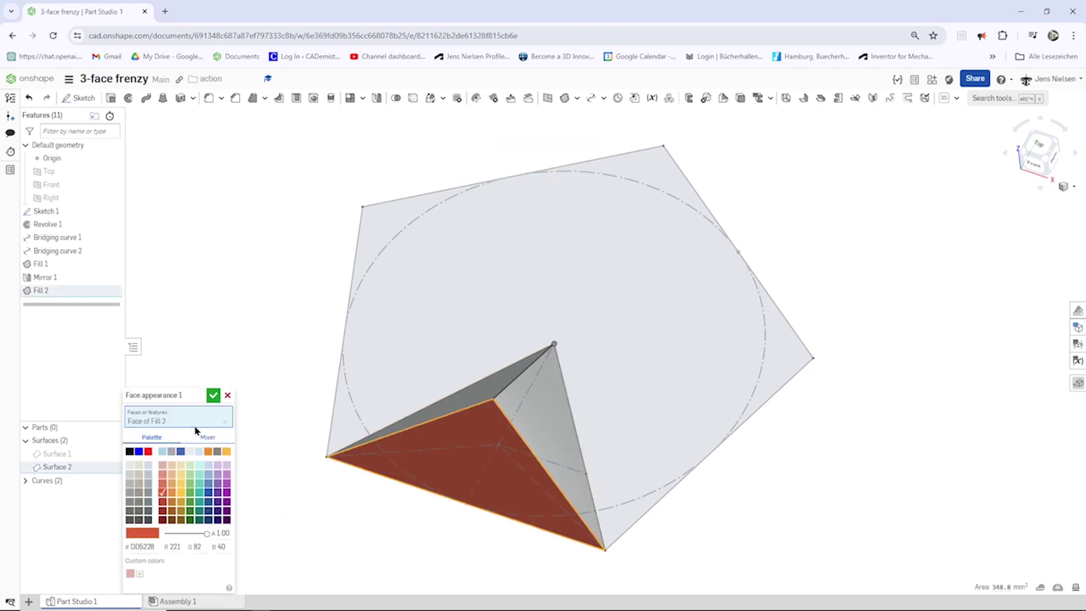
left_click(213, 394)
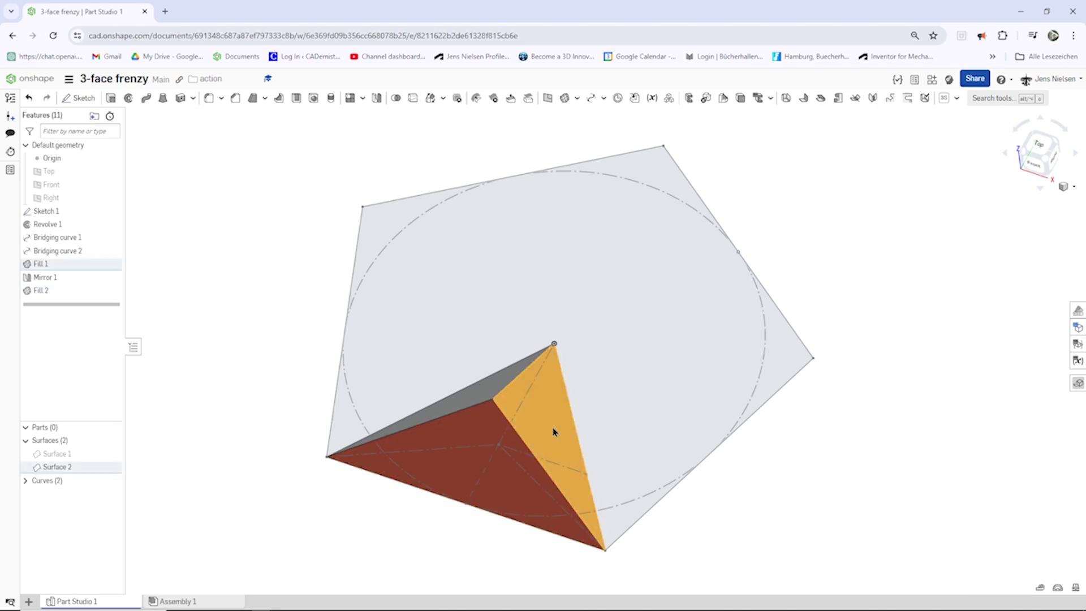
- Give both upper triangular faces a green appearance
left_click(493, 397, "shift")
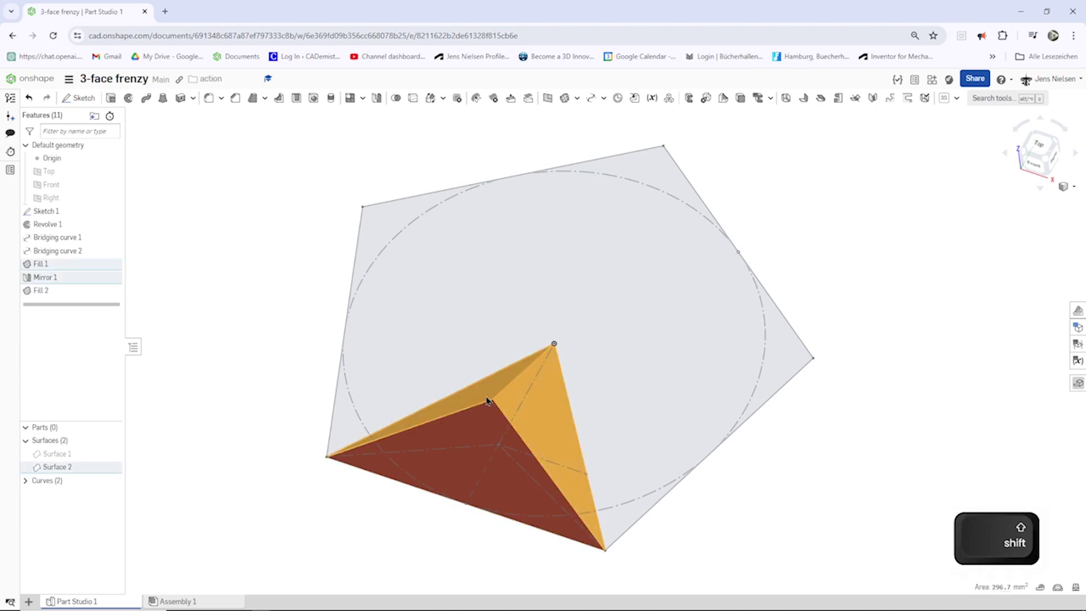
right_click(491, 398)
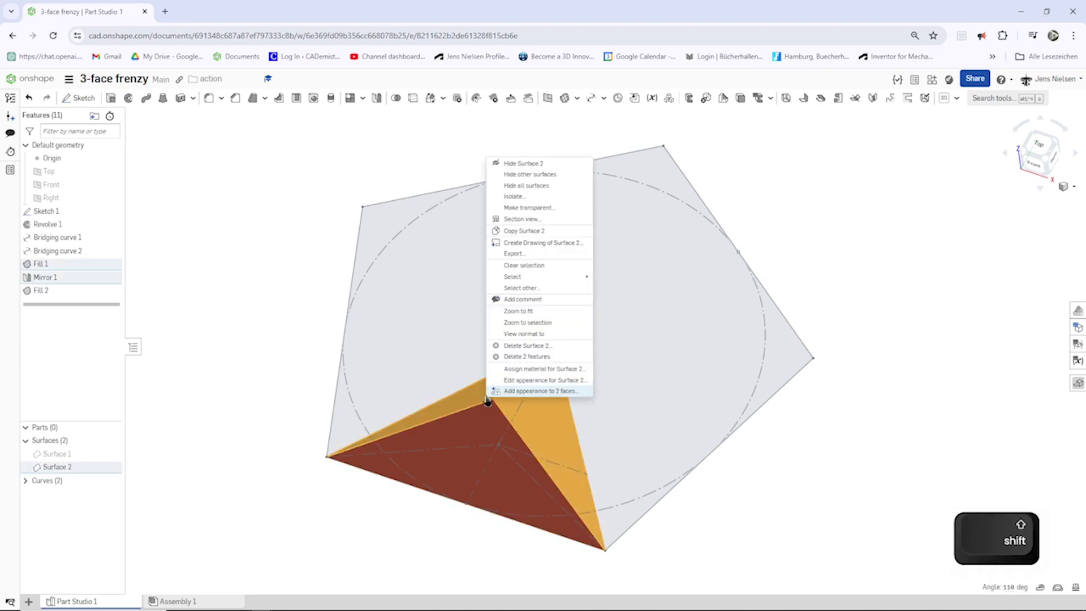
left_click(527, 391)
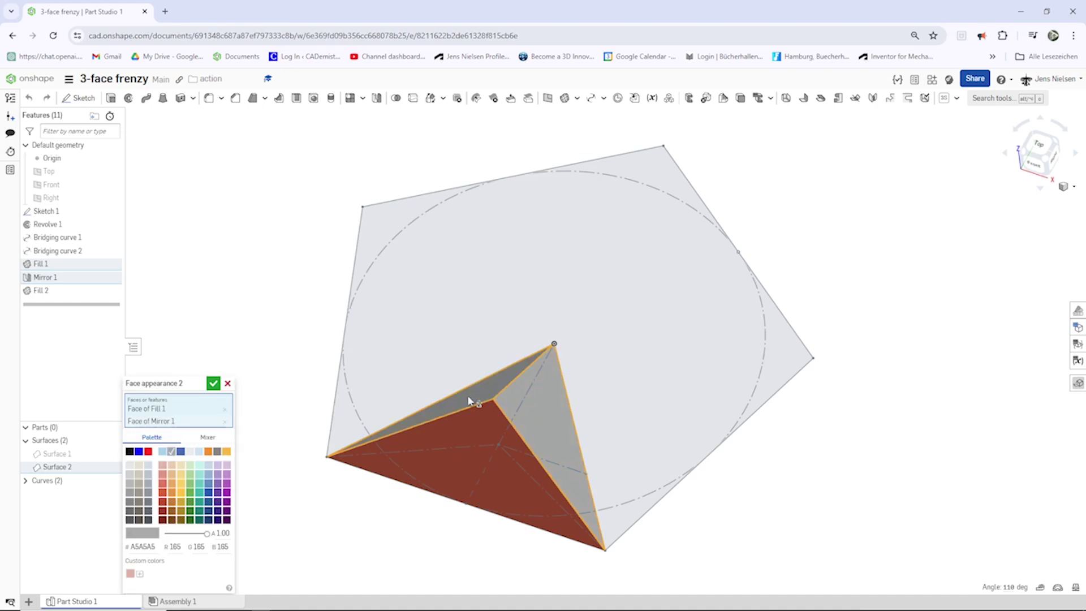
left_click(194, 496)
left_click(212, 382)
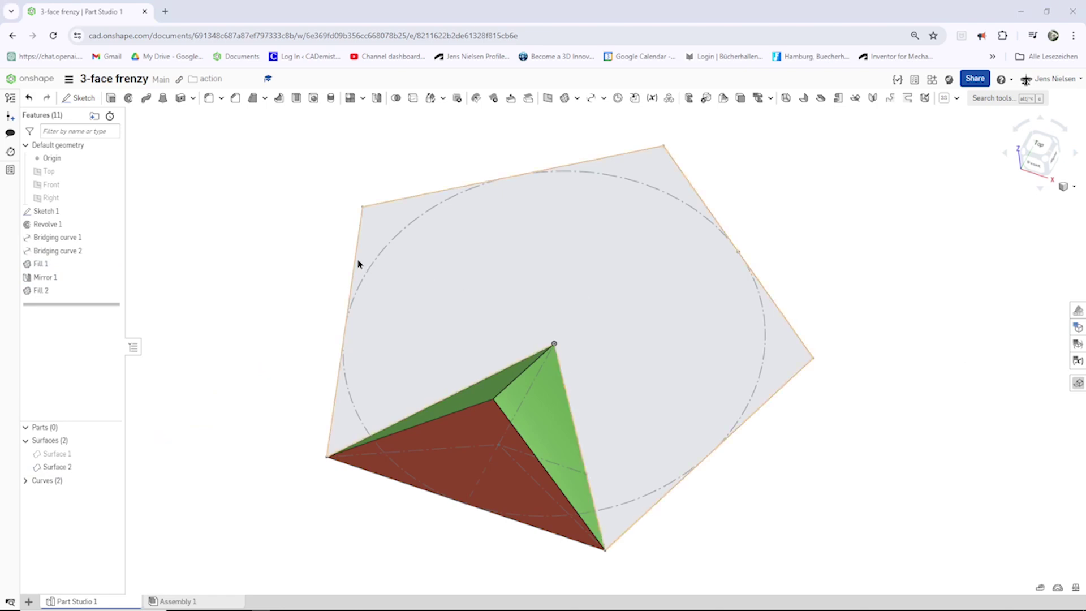
mouse_move(416, 171)
right_mouse_down()
mouse_move(563, 158)
mouse_move(605, 114)
right_mouse_up()
left_click(602, 100)
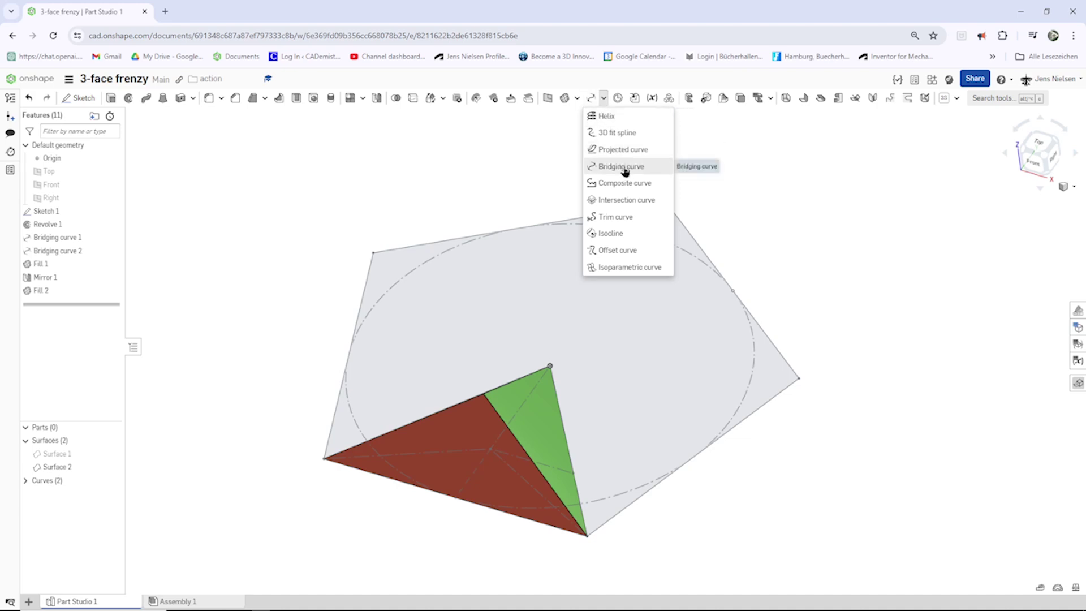
- Create Intersection curve 1 from the Right plane (group 1) and Front plane (group 2)
left_click(627, 201)
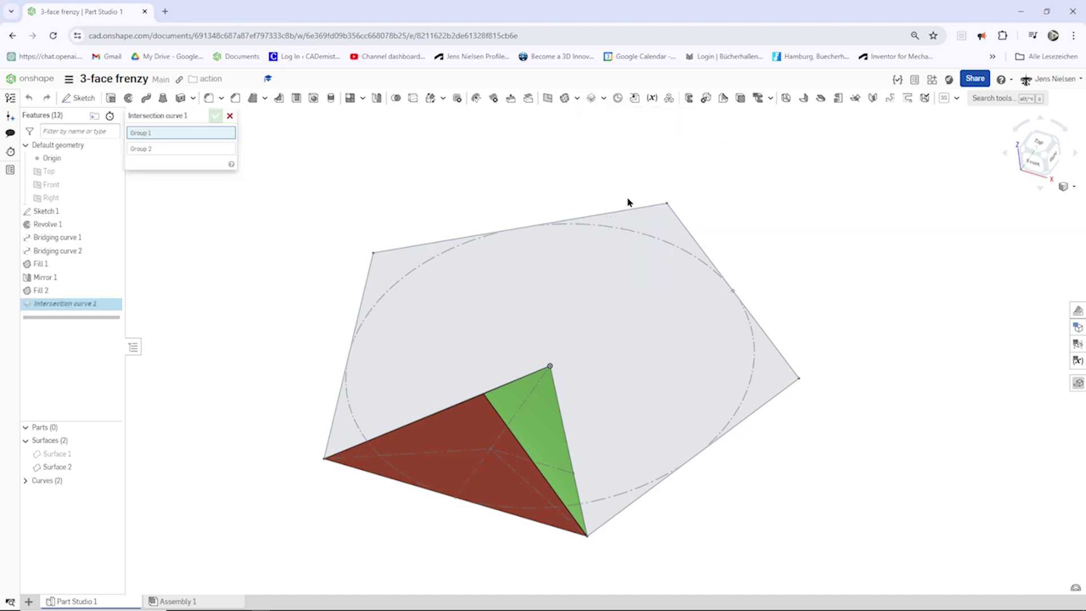
left_click(61, 199)
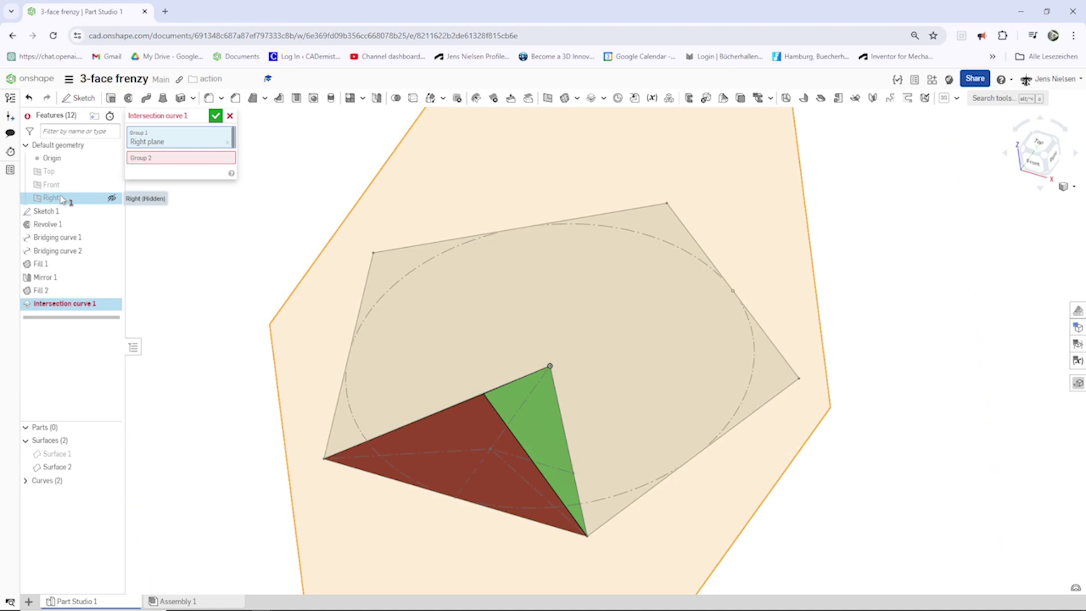
left_click(161, 159)
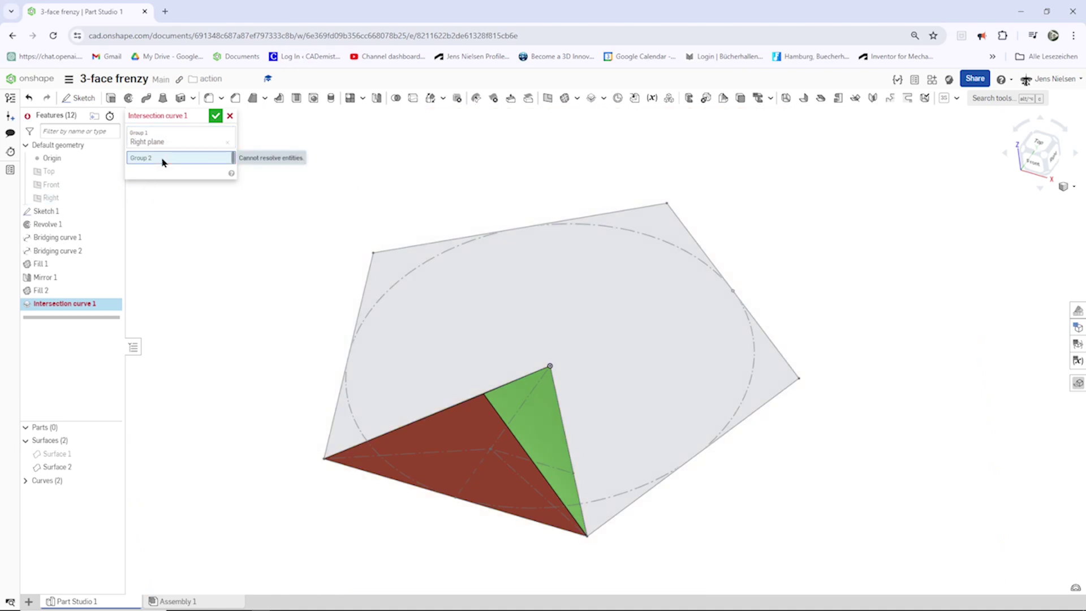
left_click(66, 187)
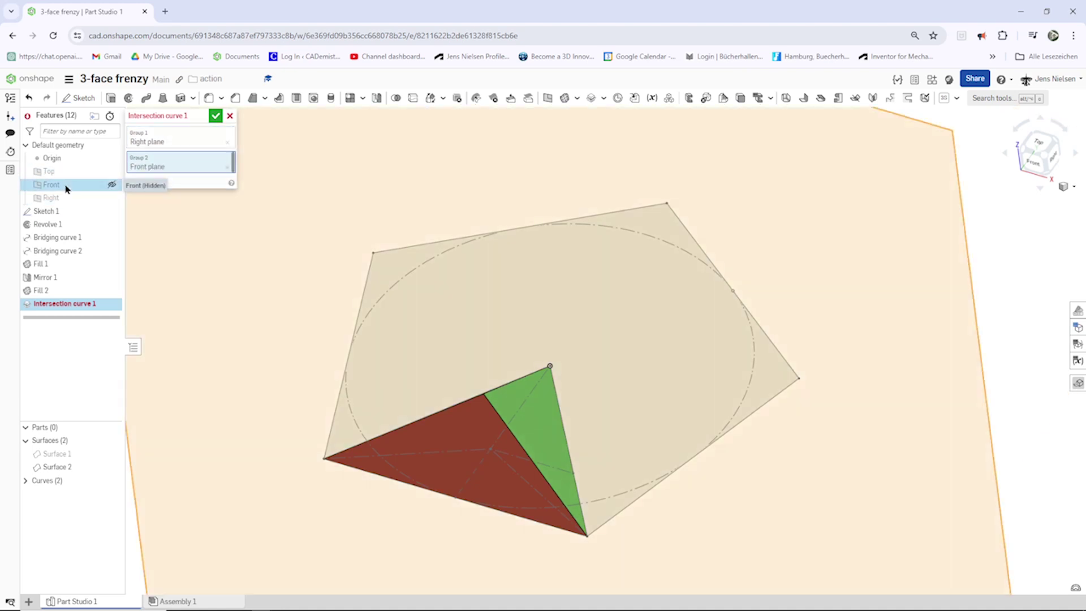
left_click(216, 117)
mouse_move(585, 247)
right_mouse_down()
mouse_move(552, 213)
mouse_move(596, 206)
right_mouse_up()
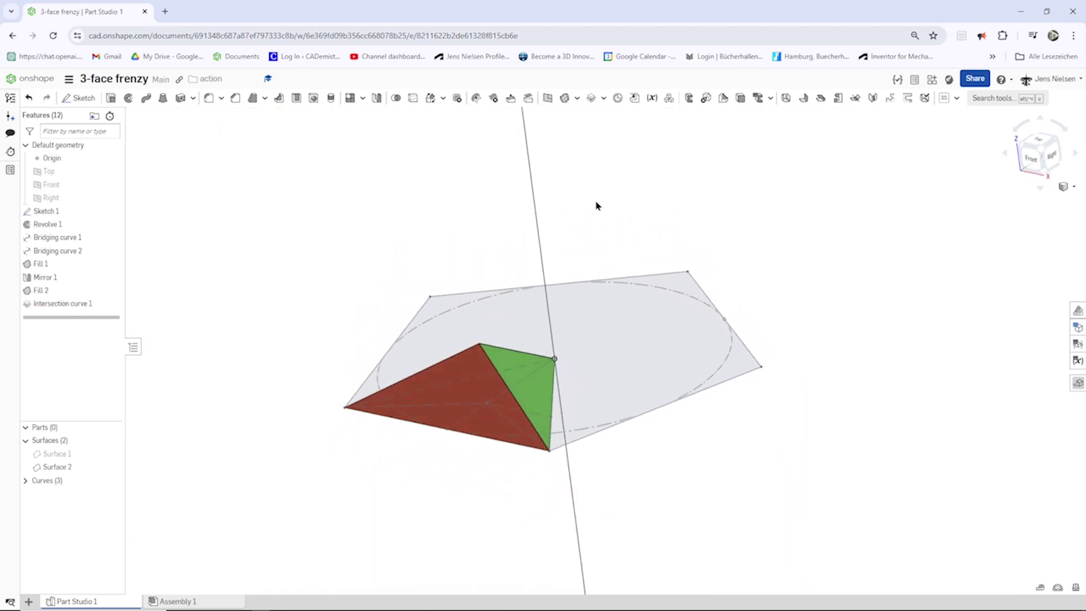
key("Up")
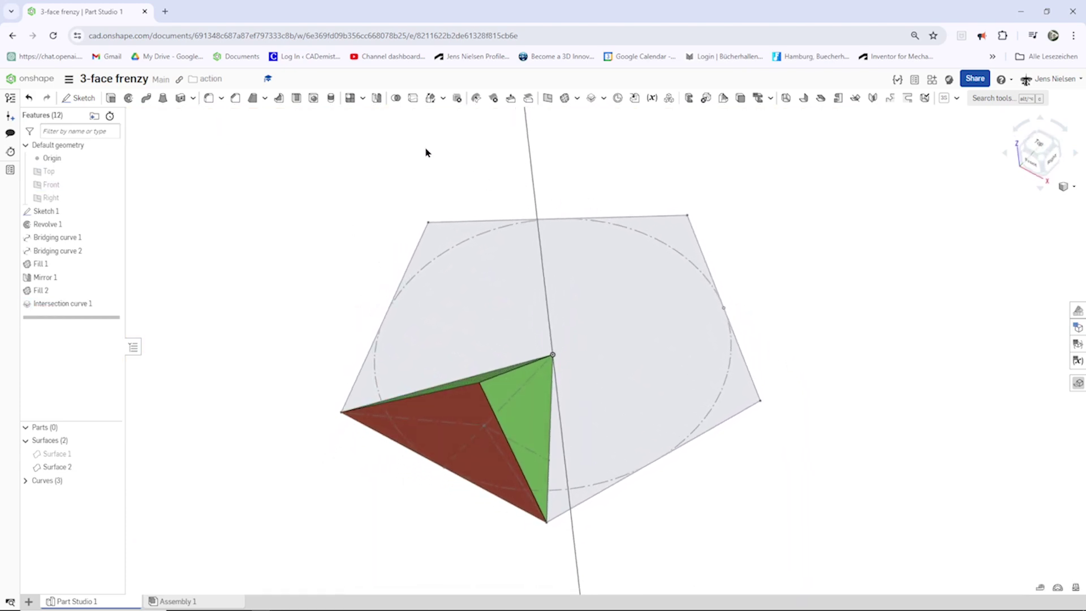
- Circular-pattern Surface 2 five times about the intersection curve, added into one surface
left_click(361, 98)
left_click(376, 134)
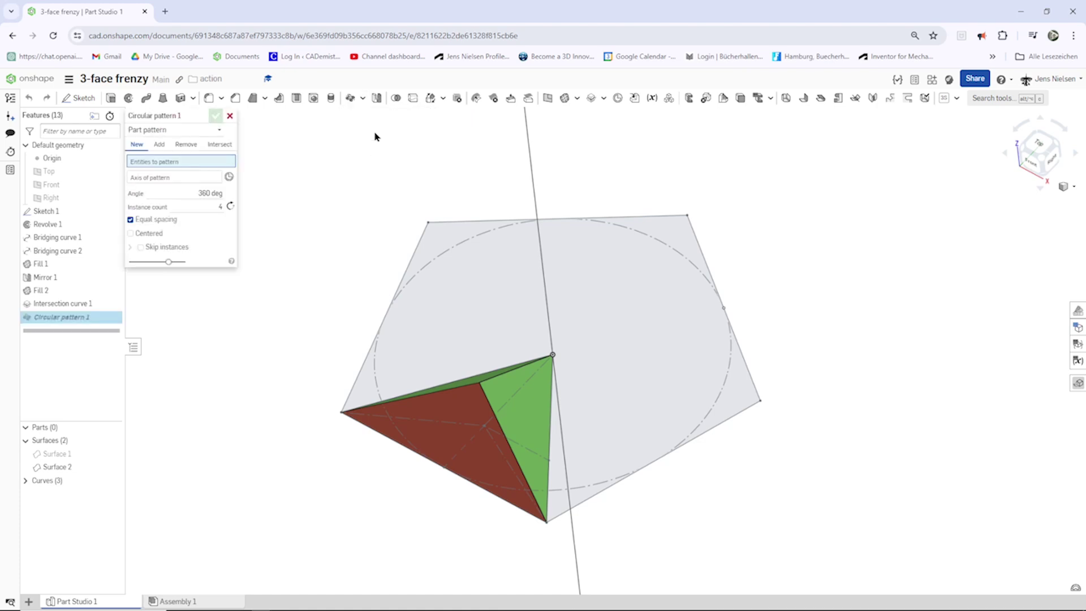
left_click(518, 394)
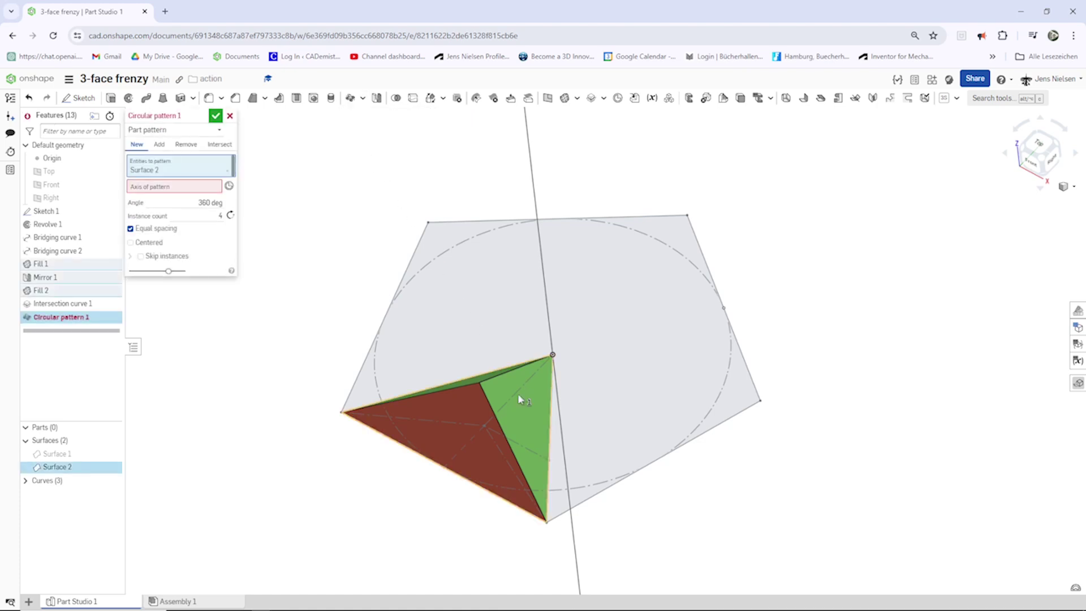
left_click(189, 189)
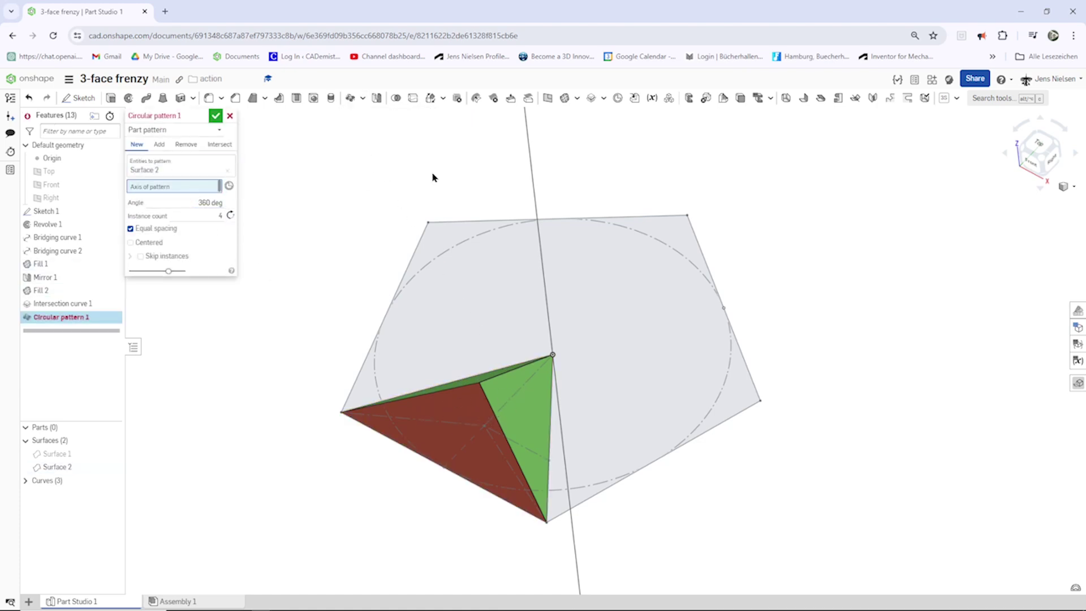
left_click(532, 166)
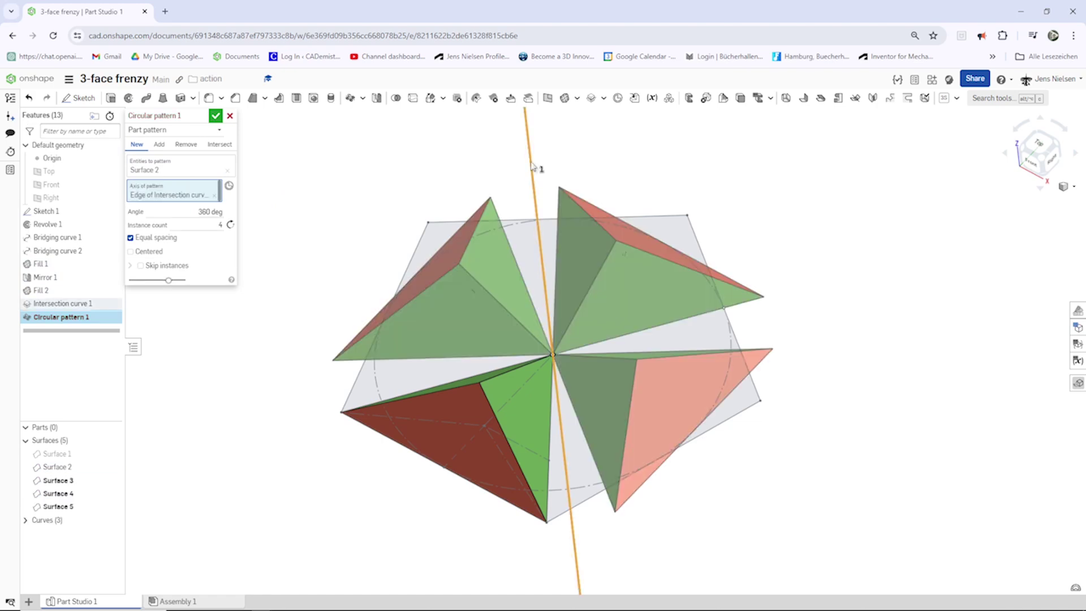
left_click(220, 225)
type("5")
left_click(158, 145)
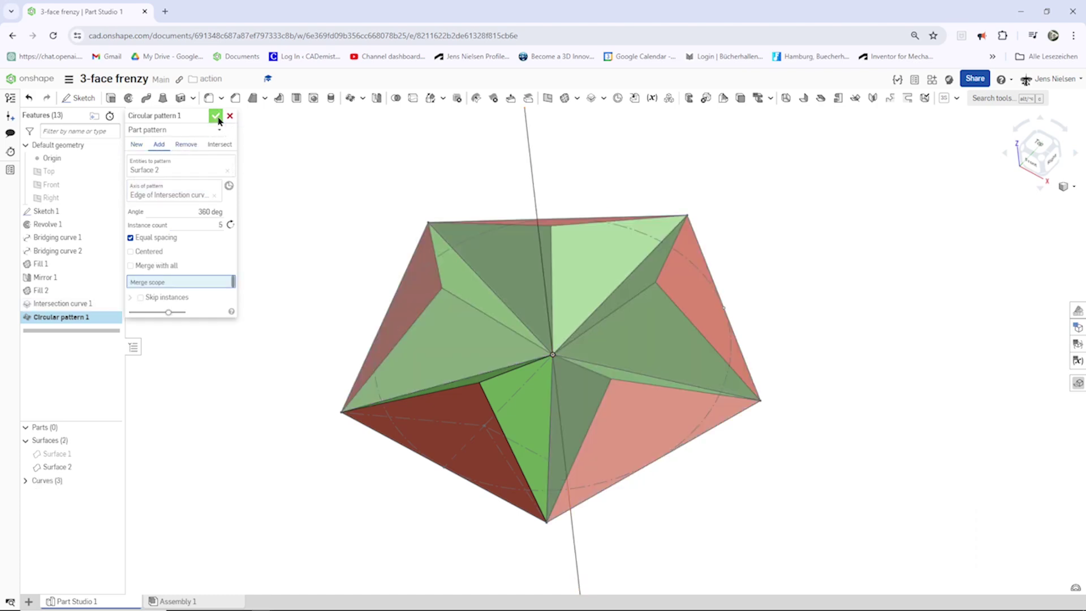
left_click(217, 116)
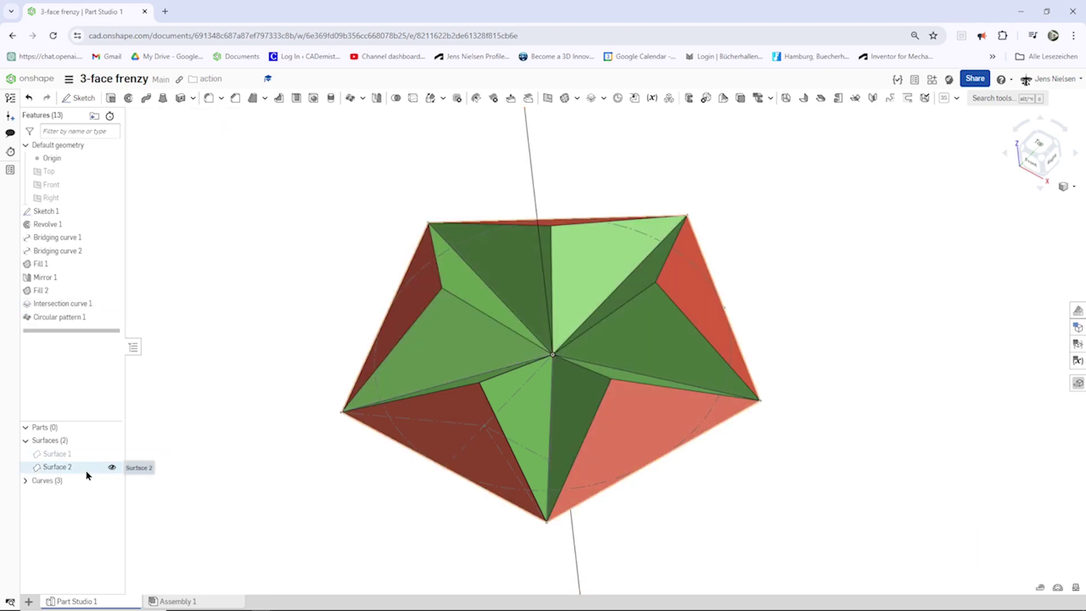
key("shift+1")
key("Up")
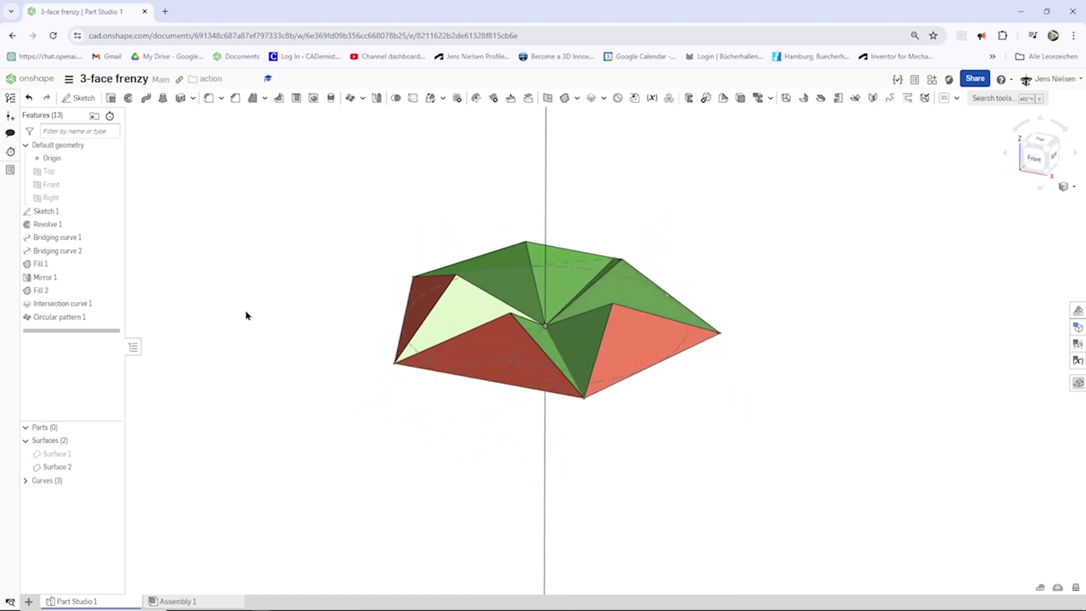
key("Left")
key("Right")
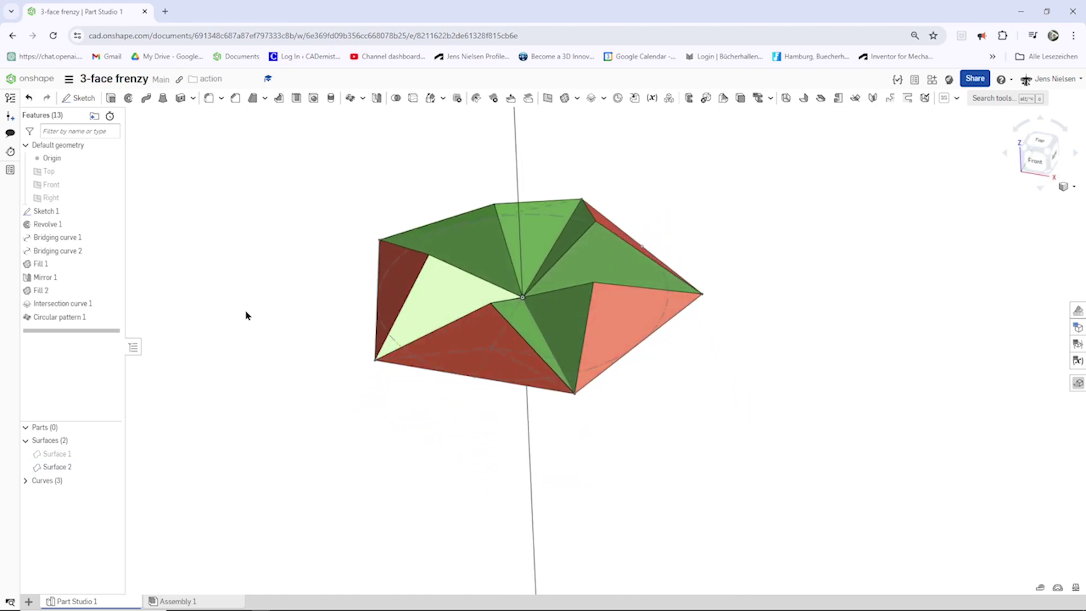
key("Down")
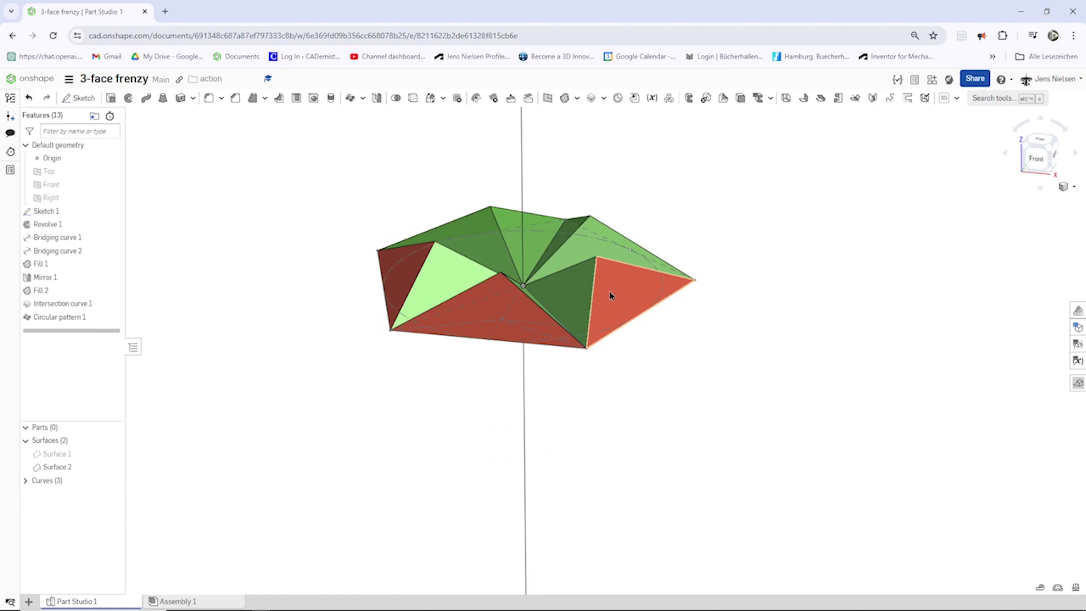
key("Right")
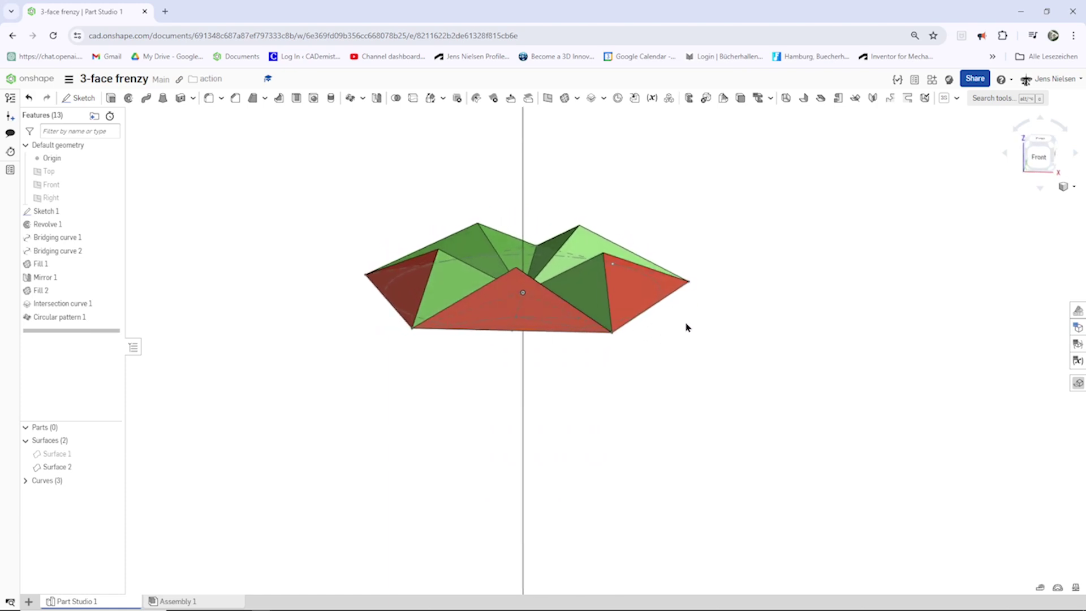
key("Up")
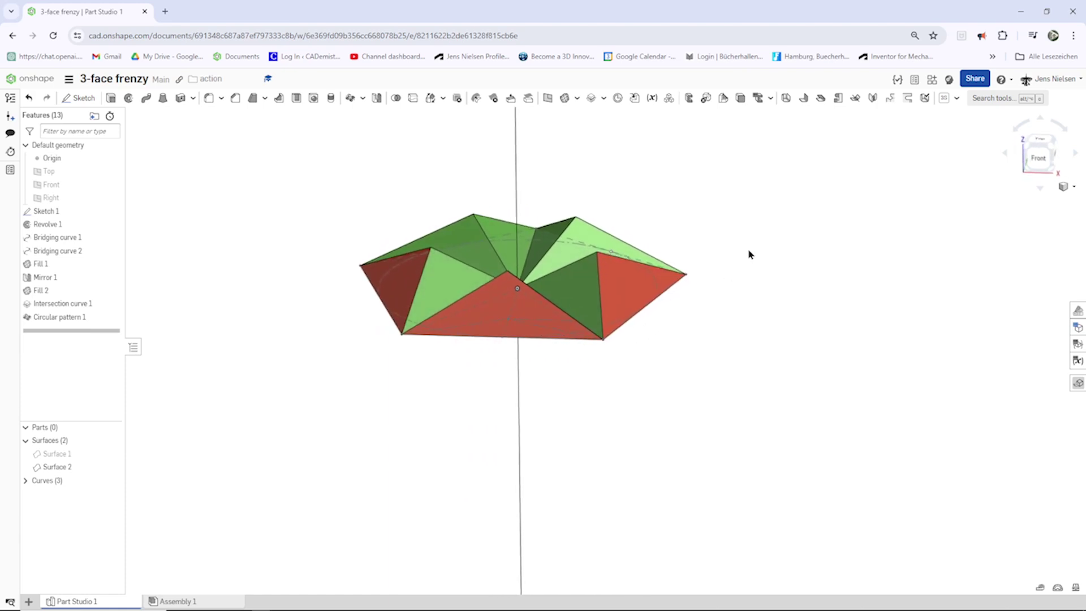
mouse_move(824, 373)
right_mouse_down()
mouse_move(766, 323)
mouse_move(727, 317)
mouse_move(667, 348)
right_mouse_up()
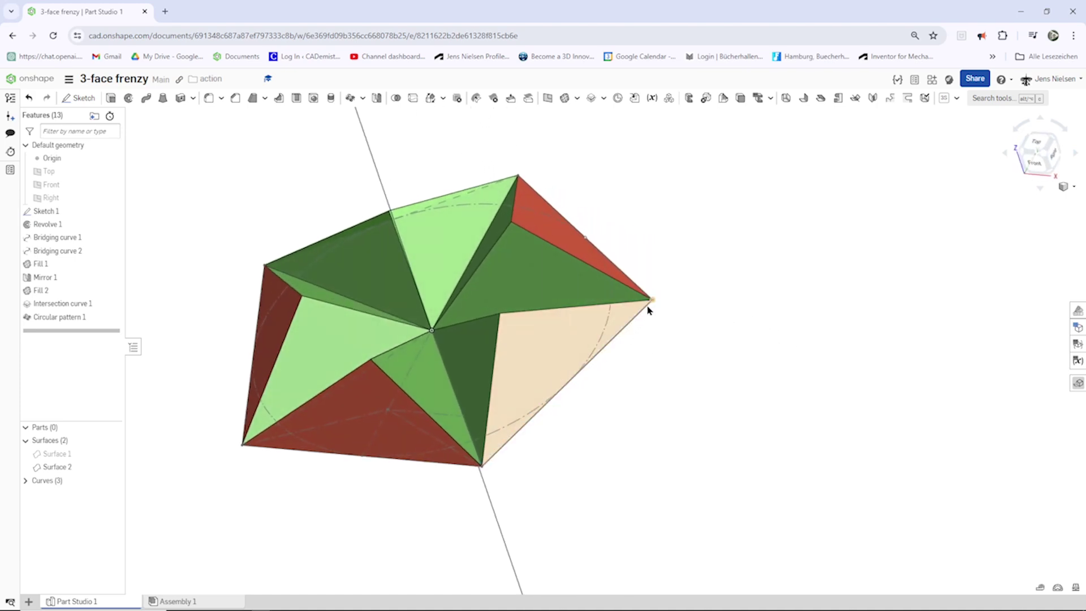
- Surface-revolve the tan face's lower-right edge 150° one direction about the upper-right edge
left_click(128, 99)
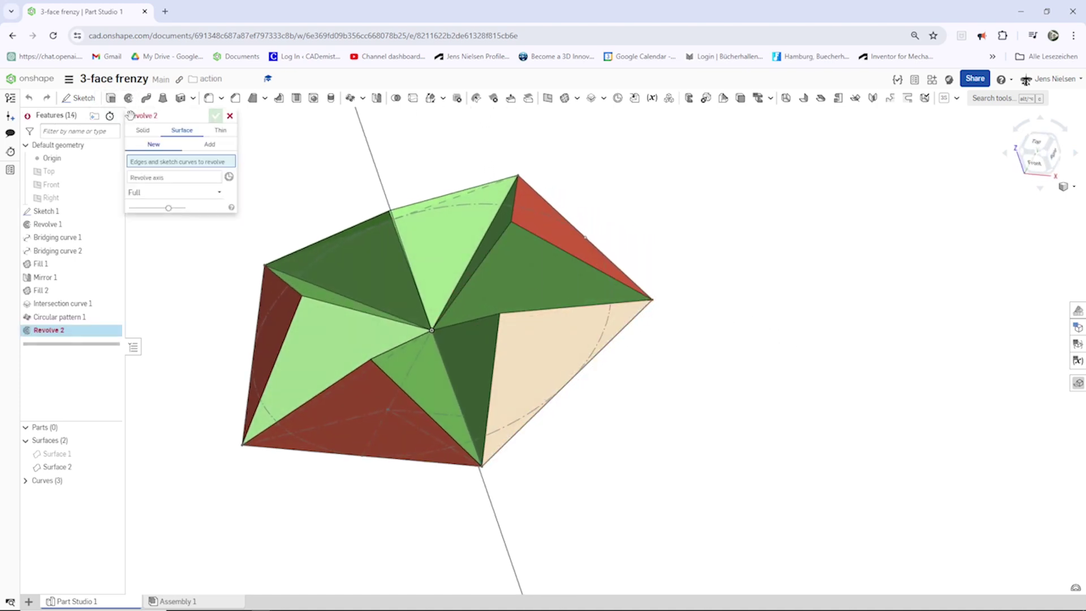
left_click(600, 361)
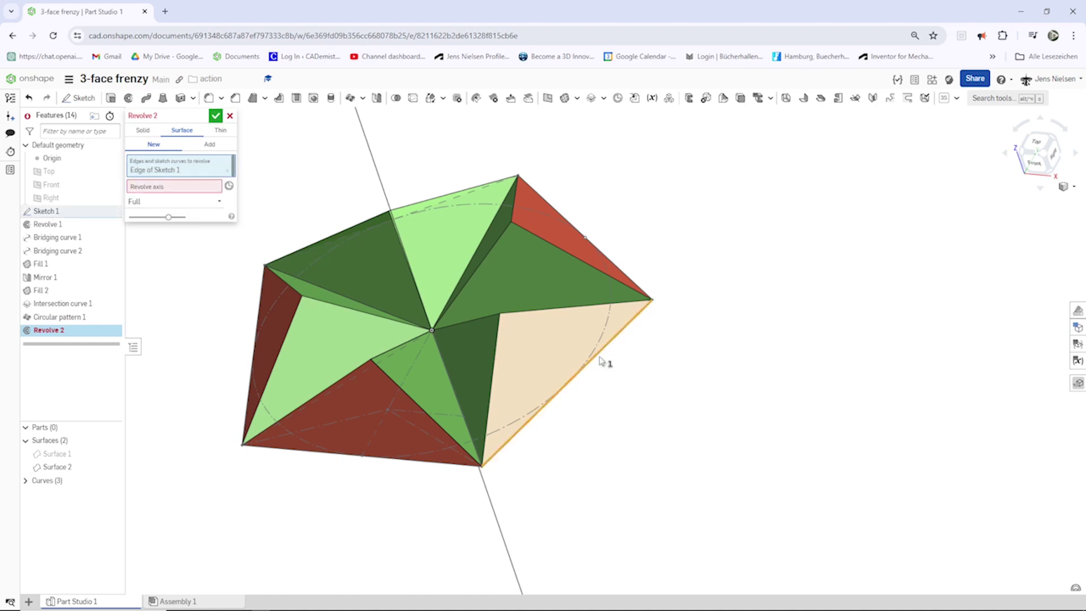
left_click(195, 187)
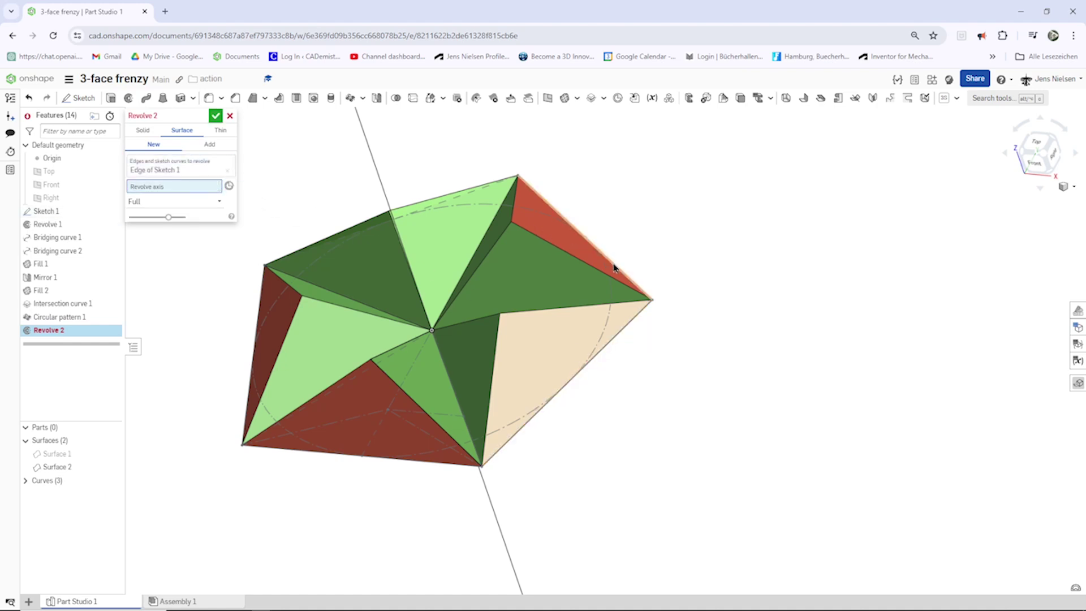
left_click(642, 288)
right_click_drag(642, 288, 220, 212)
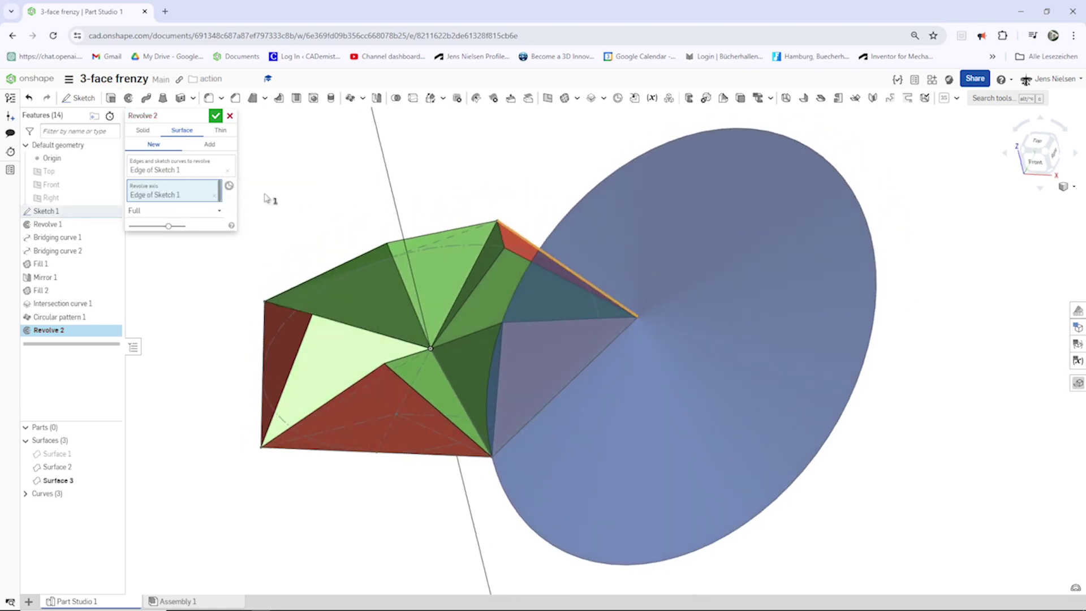
left_click(221, 212)
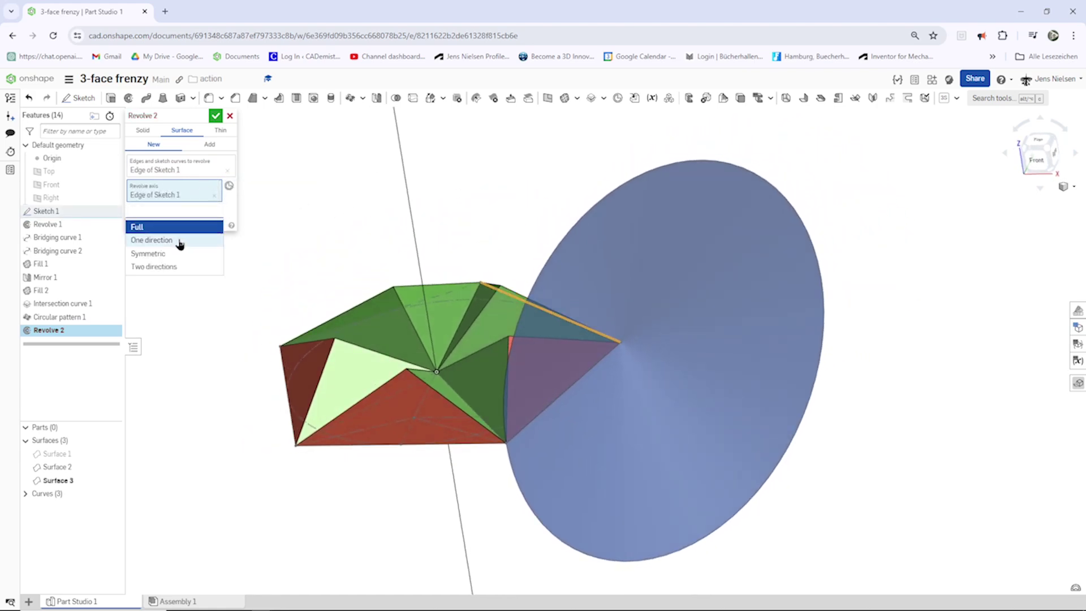
left_click(179, 240)
right_click_drag(592, 310, 569, 323)
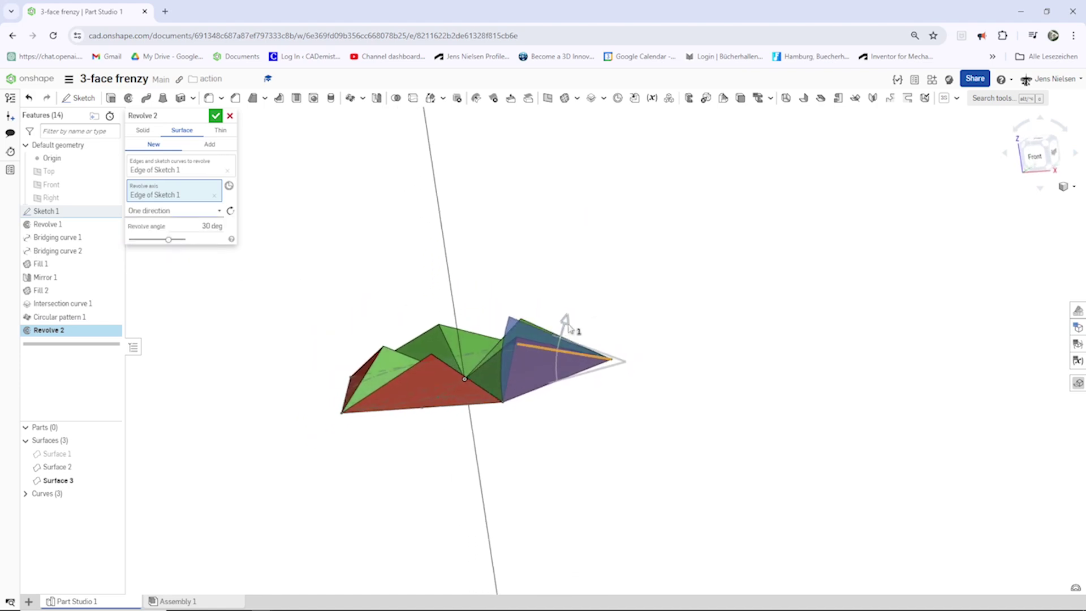
mouse_move(573, 323)
left_mouse_down()
mouse_move(602, 448)
mouse_move(708, 416)
left_mouse_up()
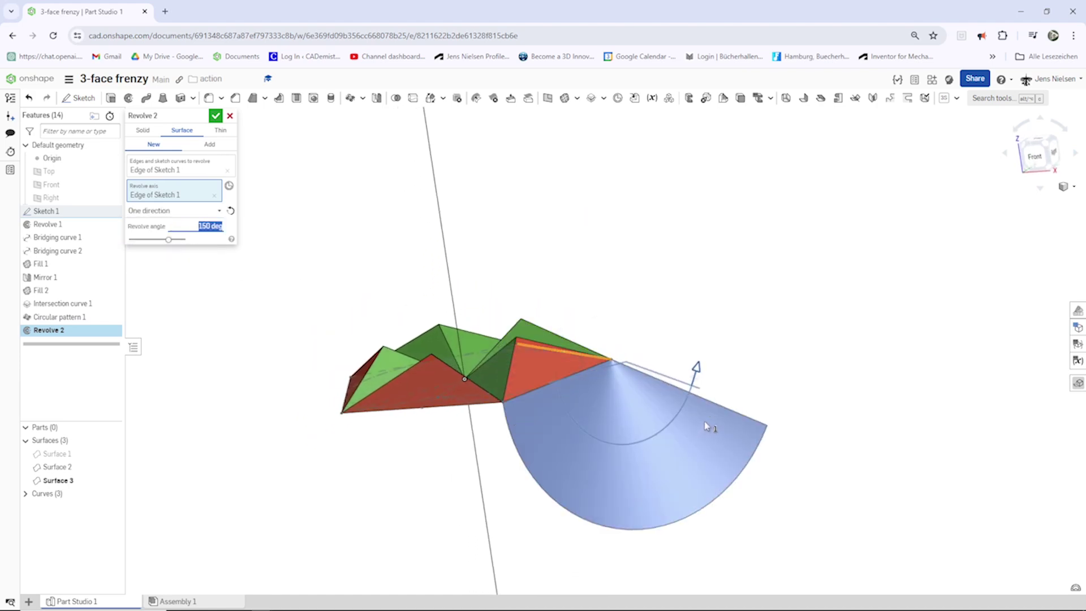
mouse_move(707, 417)
right_mouse_down()
mouse_move(637, 285)
mouse_move(311, 189)
right_mouse_up()
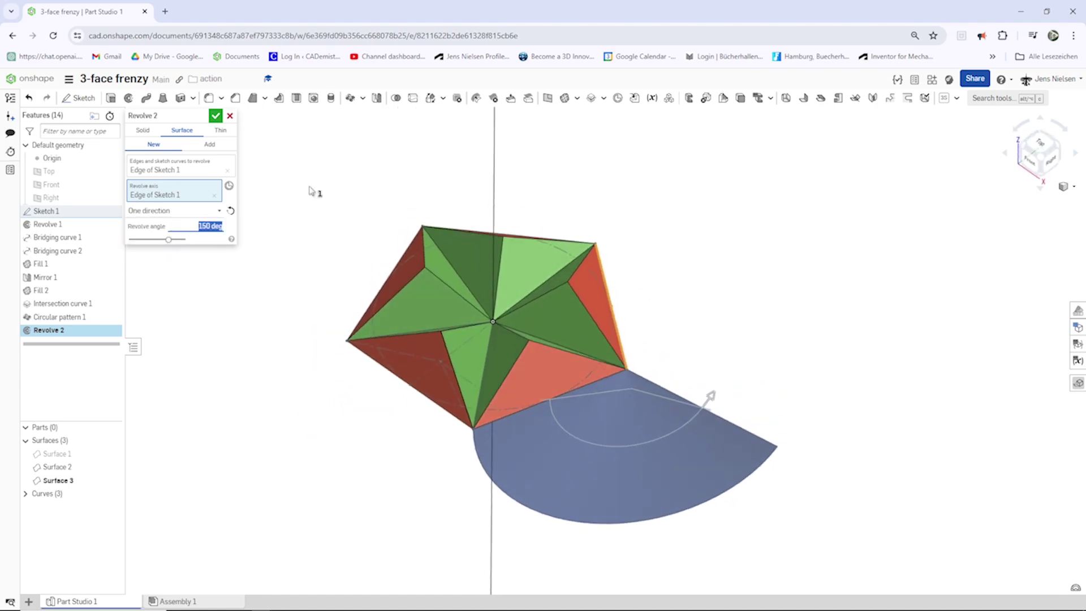
left_click(216, 119)
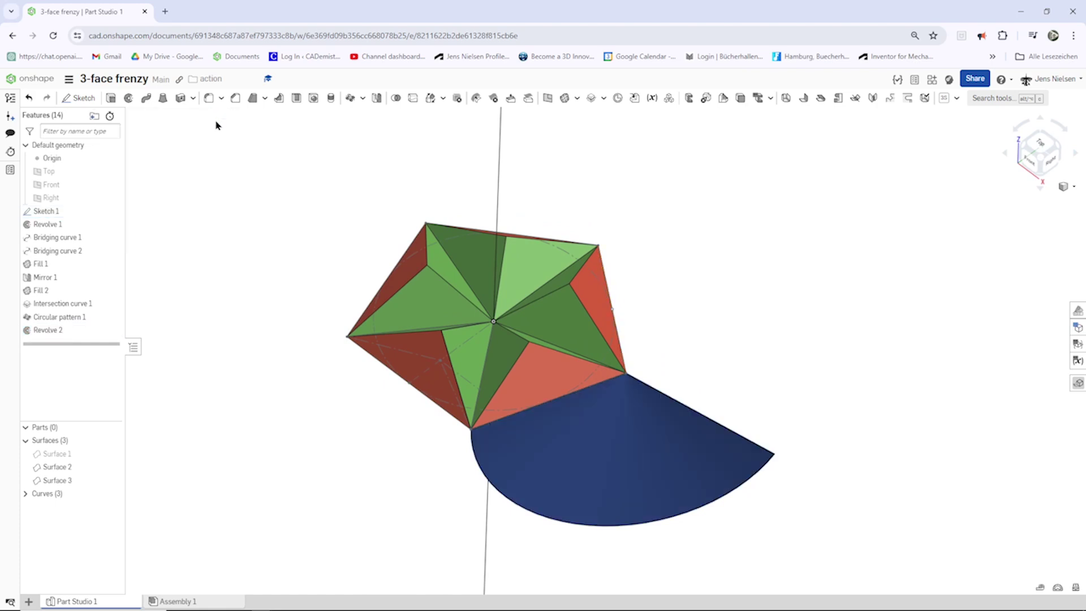
- Set up a surface revolve of the right outer edge about the edge bordering the blue surface
left_click(129, 99)
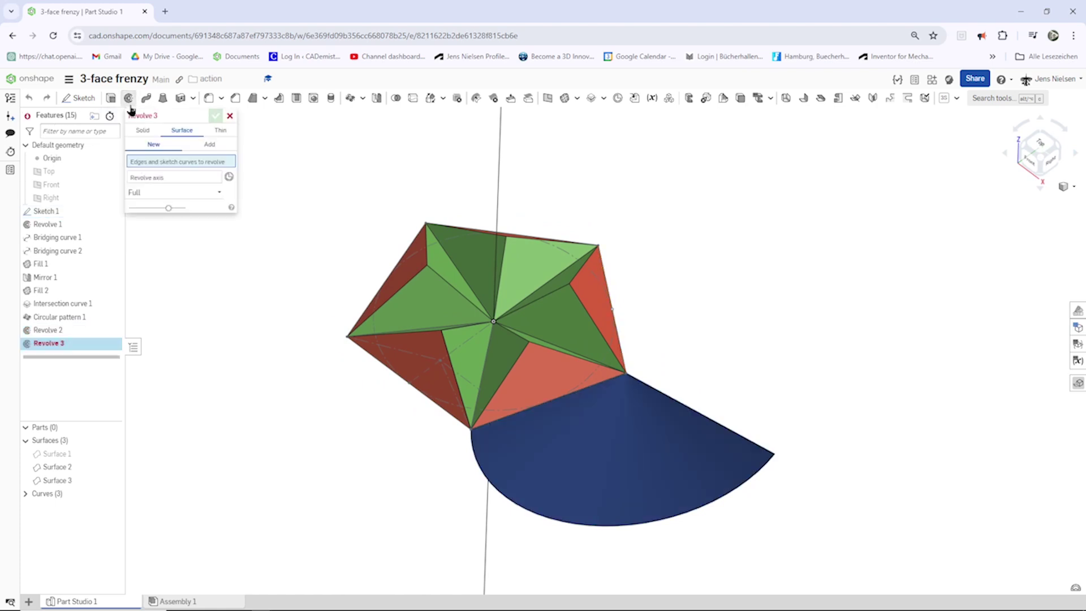
scroll(660, 274, "down", 2)
scroll(546, 340, "down", 2)
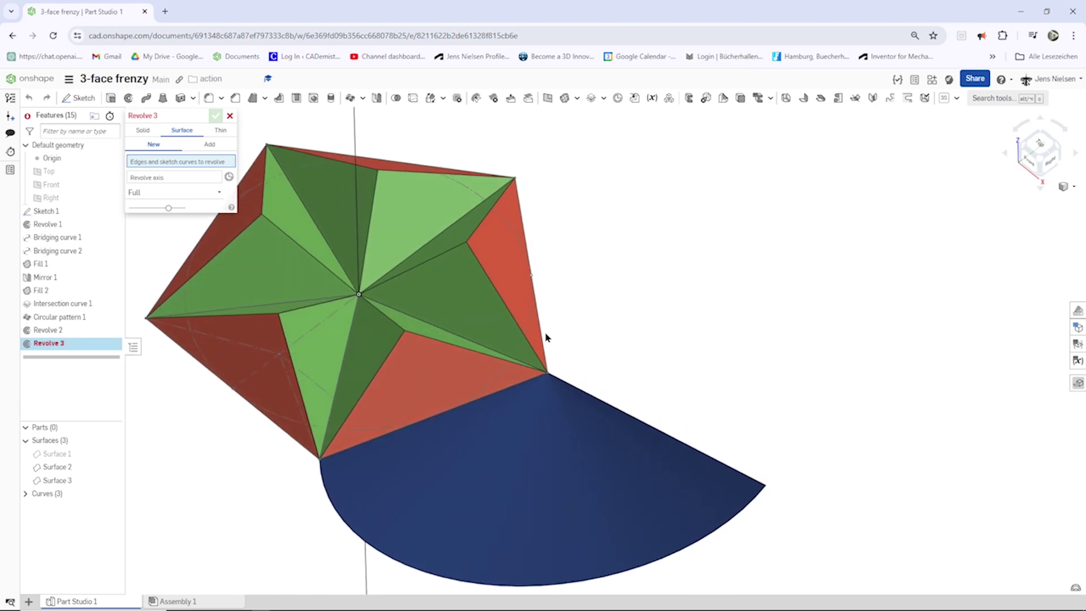
left_click(544, 338)
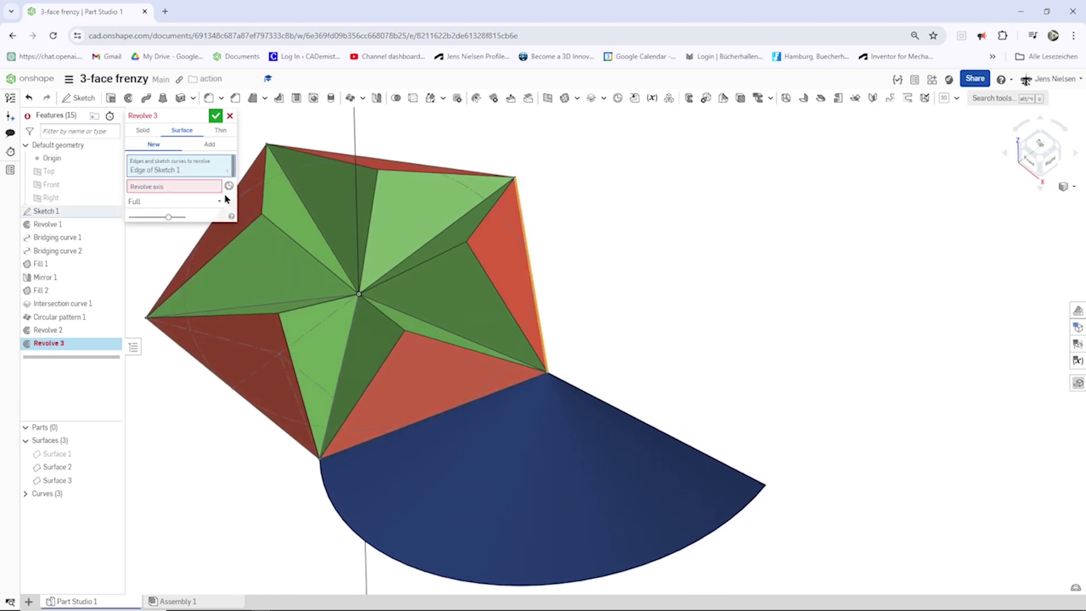
left_click(200, 187)
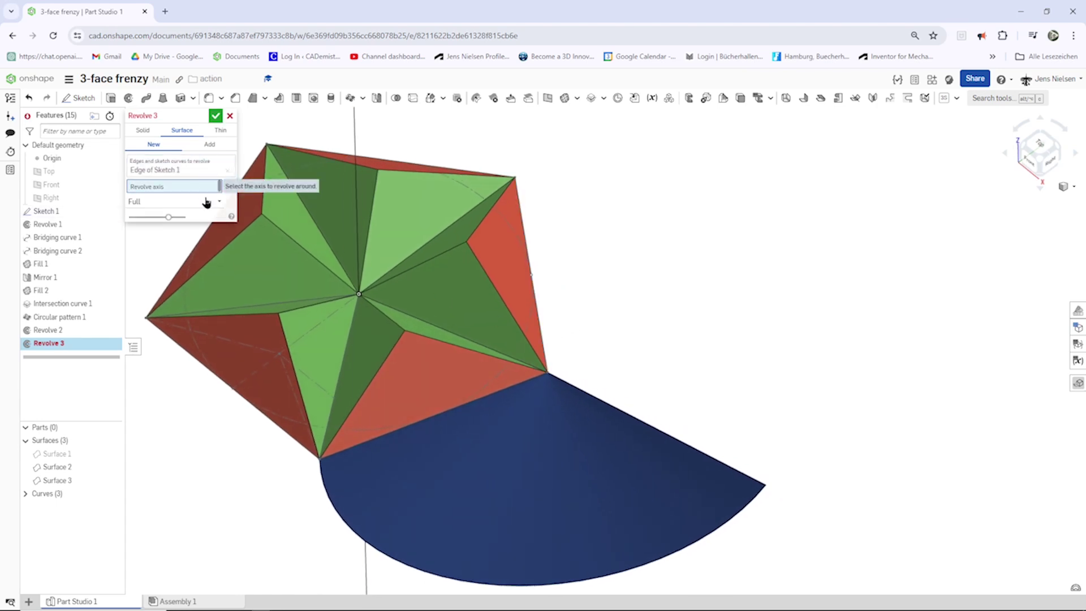
left_click(496, 399)
mouse_move(497, 396)
right_mouse_down()
mouse_move(431, 277)
mouse_move(315, 212)
right_mouse_up()
- Sweep Revolve 3 155° in one direction and commit it
left_click(218, 212)
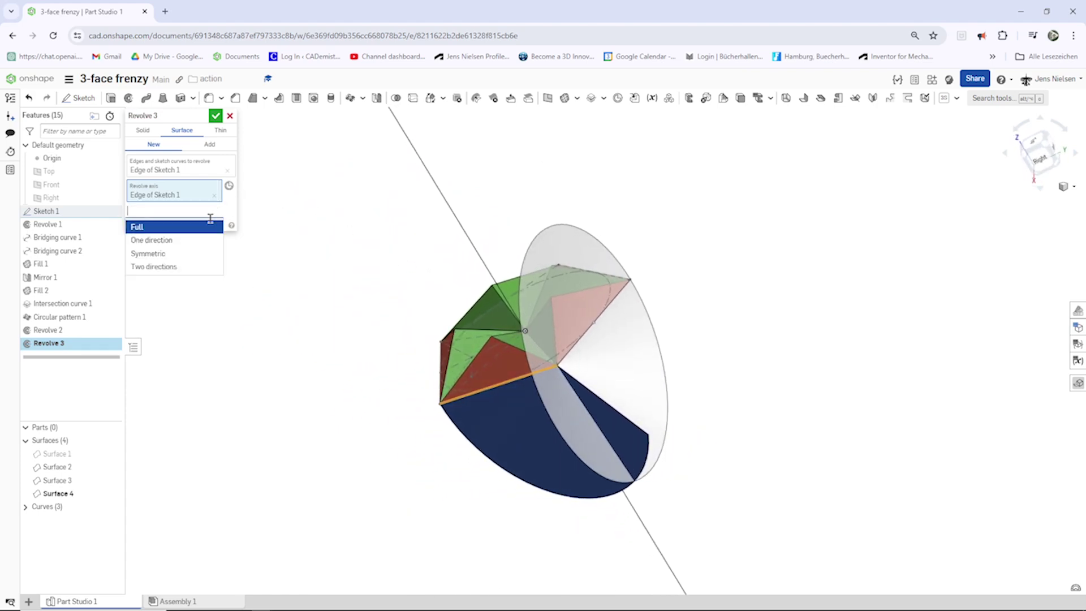
left_click(182, 240)
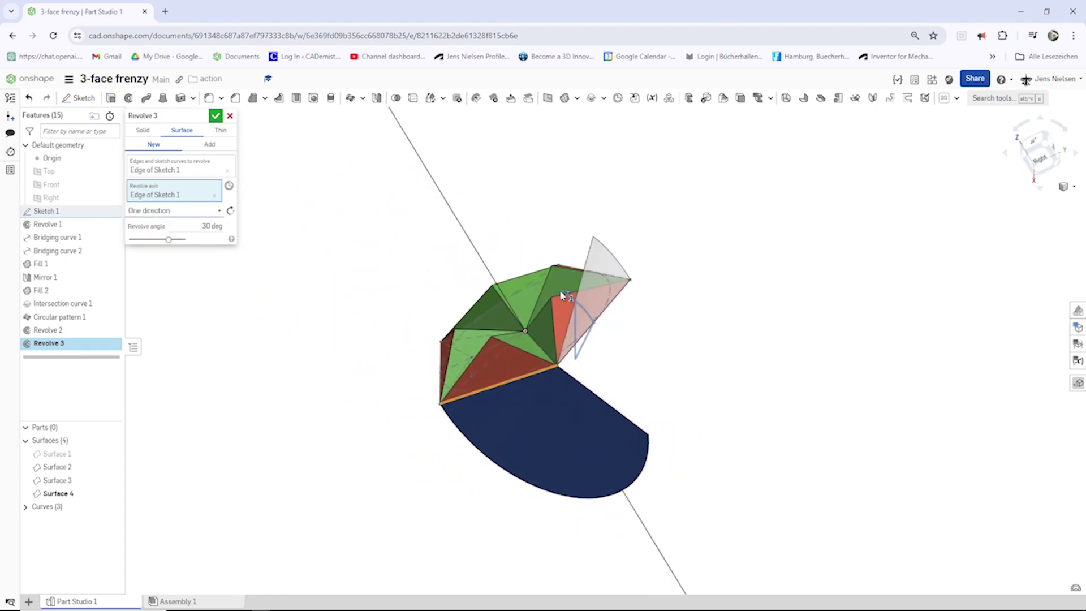
mouse_move(560, 292)
left_mouse_down()
mouse_move(592, 422)
mouse_move(562, 404)
left_mouse_up()
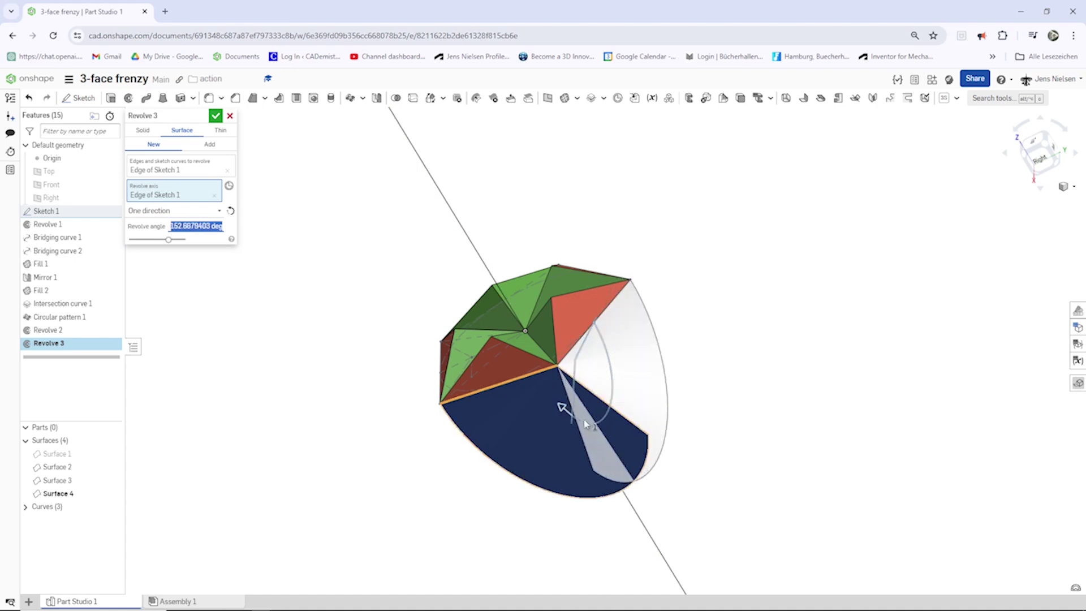
right_click_drag(746, 368, 749, 344)
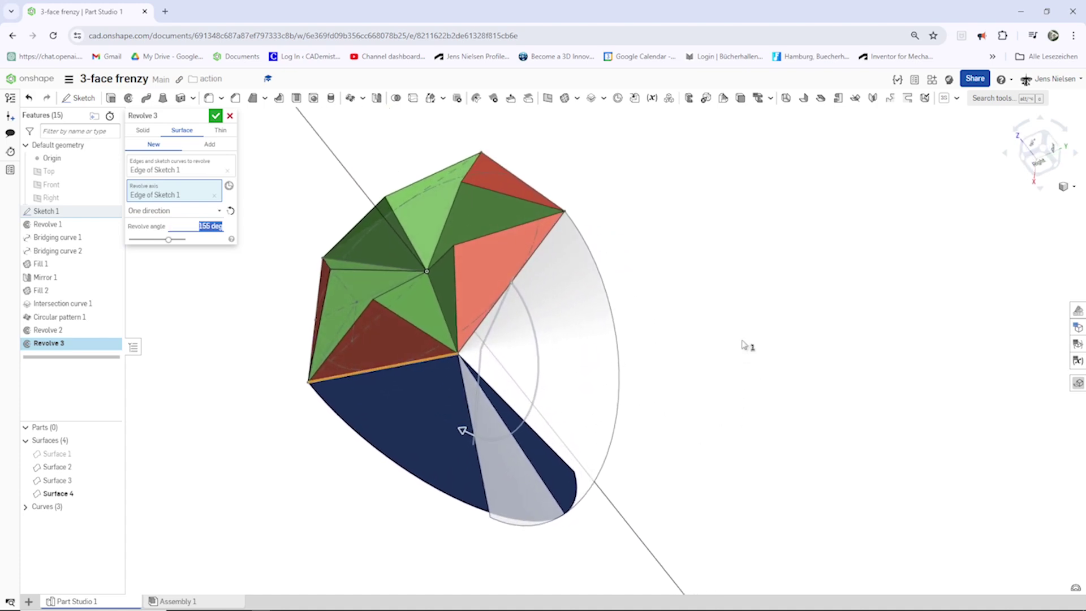
left_click(216, 116)
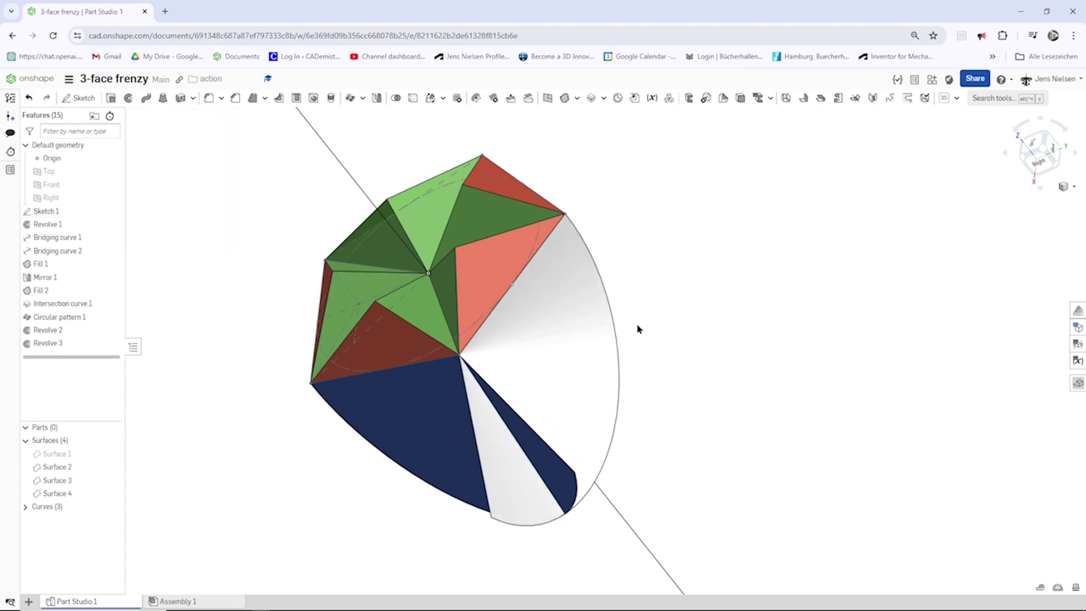
mouse_move(638, 329)
right_mouse_down()
mouse_move(500, 375)
mouse_move(677, 115)
right_mouse_up()
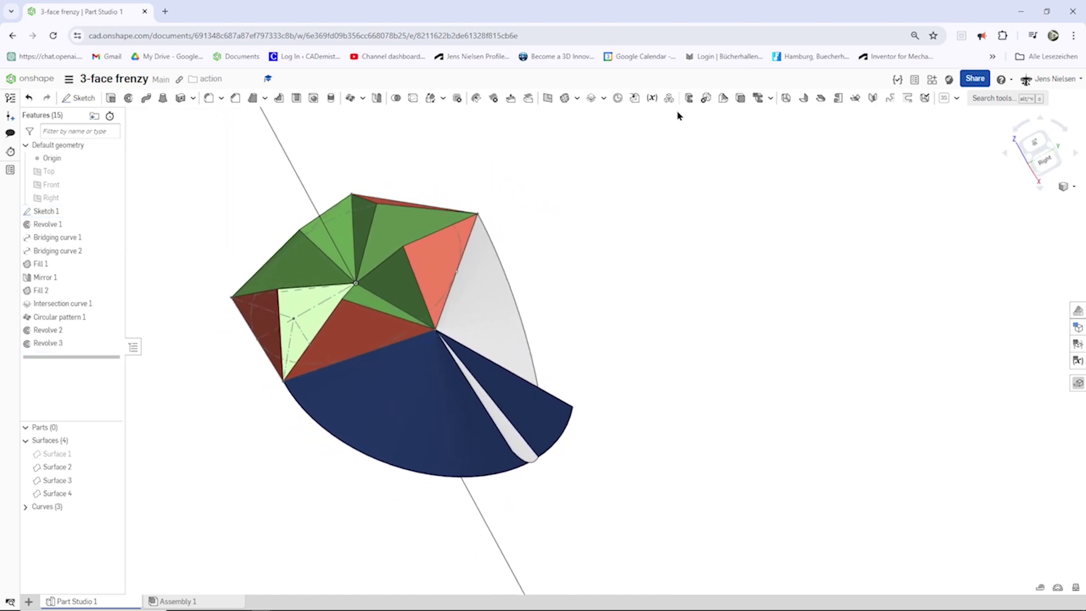
left_click(603, 98)
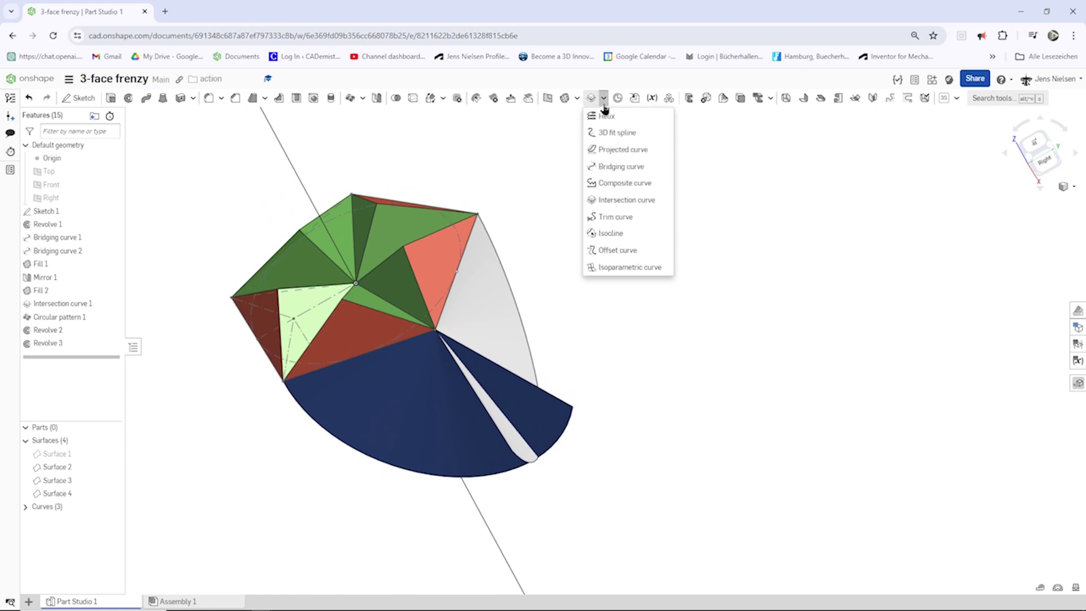
- Create Intersection curve 2 between the Revolve 2 and Revolve 3 faces
left_click(619, 199)
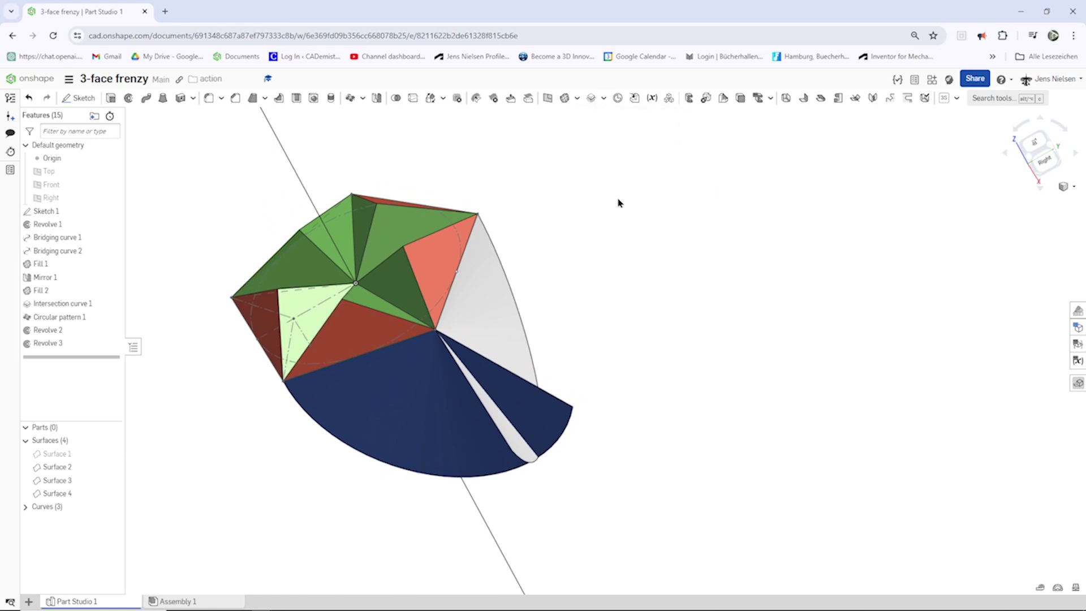
left_click(540, 401)
left_click(203, 160)
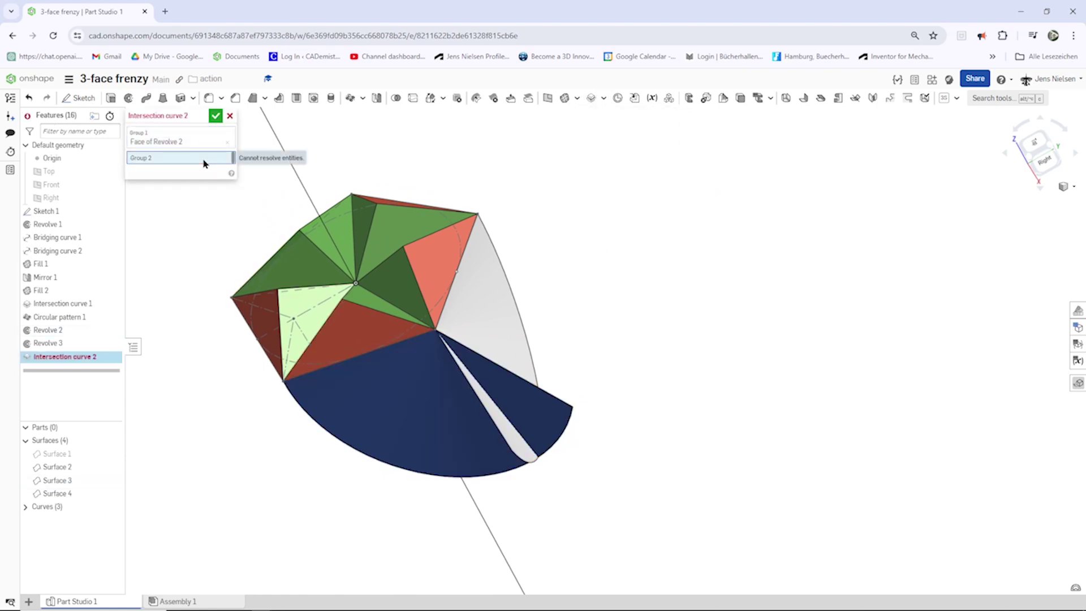
left_click(467, 322)
mouse_move(58, 493)
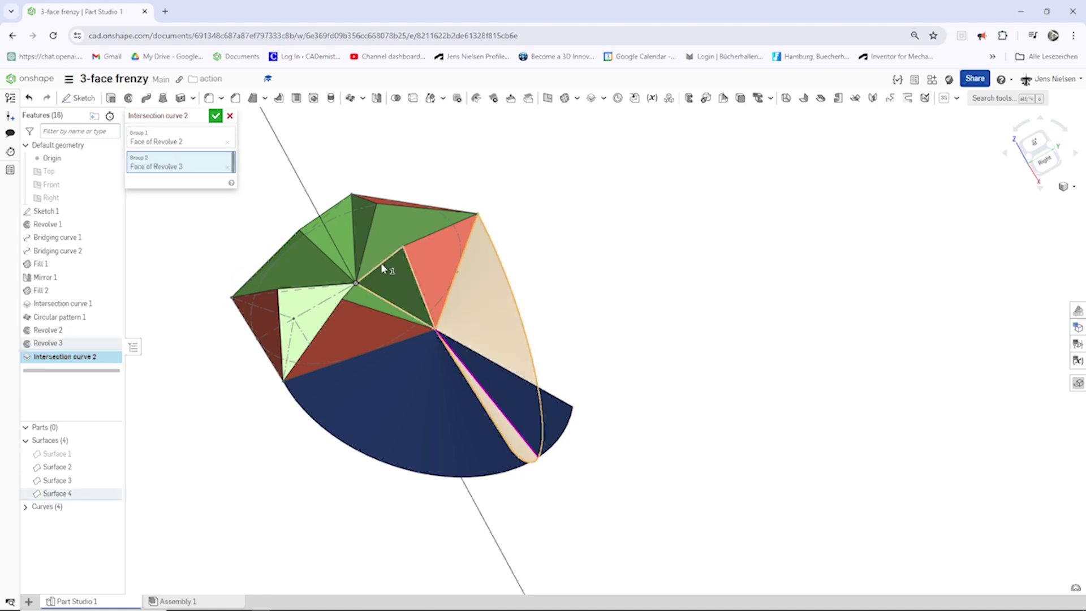
left_click(216, 117)
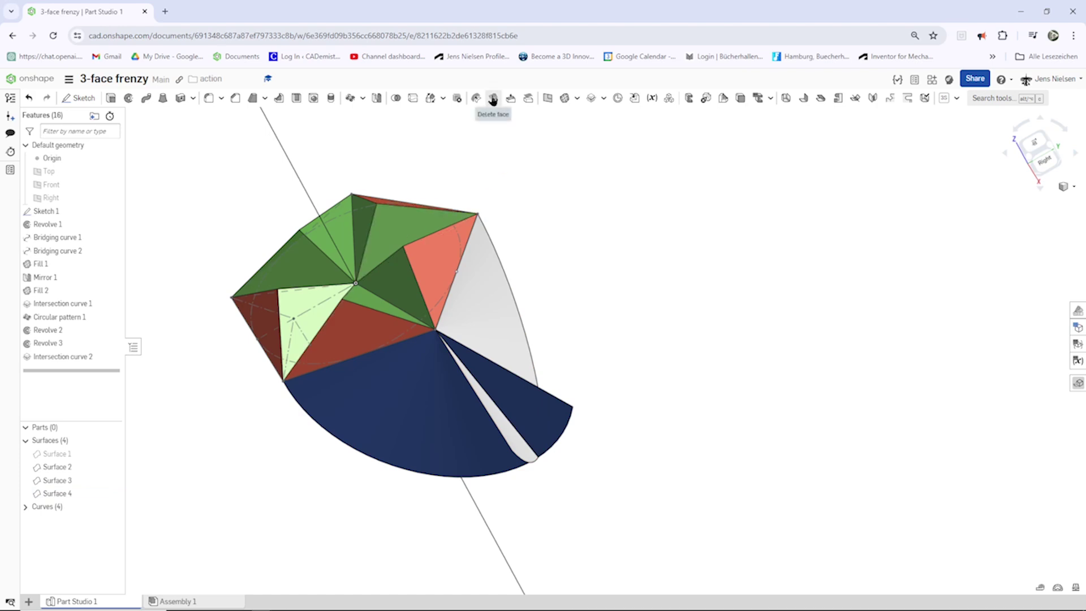
- Delete the Revolve 3 and Revolve 2 faces with Delete face 1
left_click(493, 101)
left_click(459, 319)
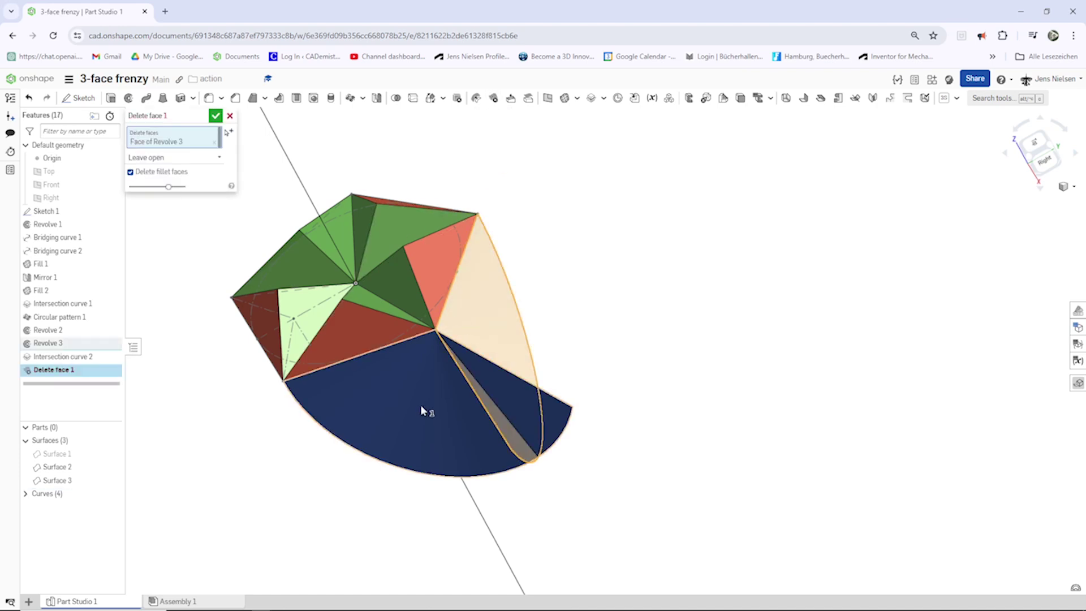
left_click(420, 404)
left_click(215, 116)
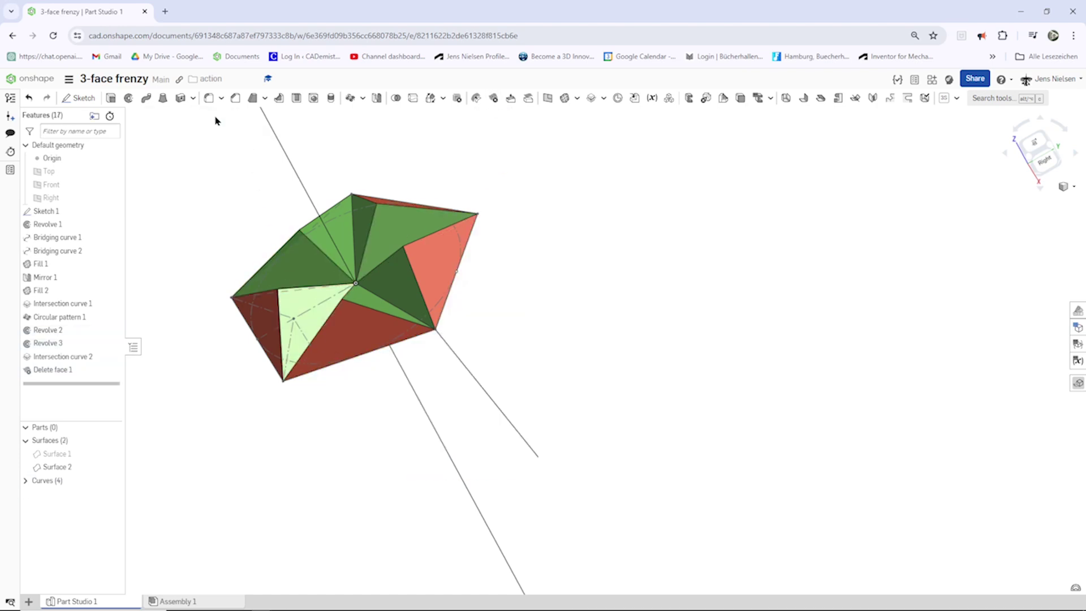
key("Left")
key("Left")
key("Left")
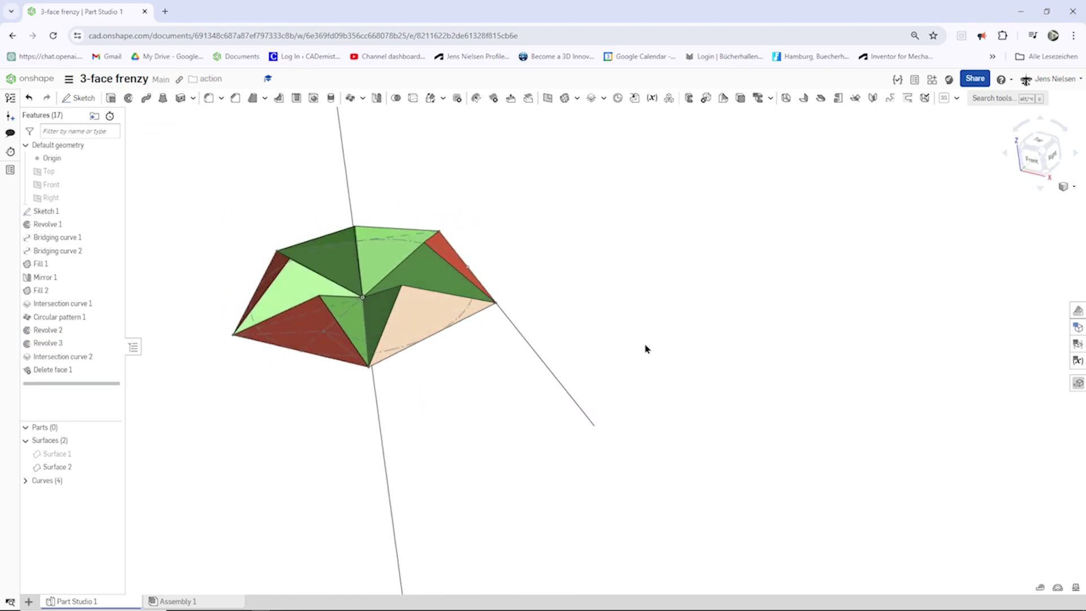
key("Left")
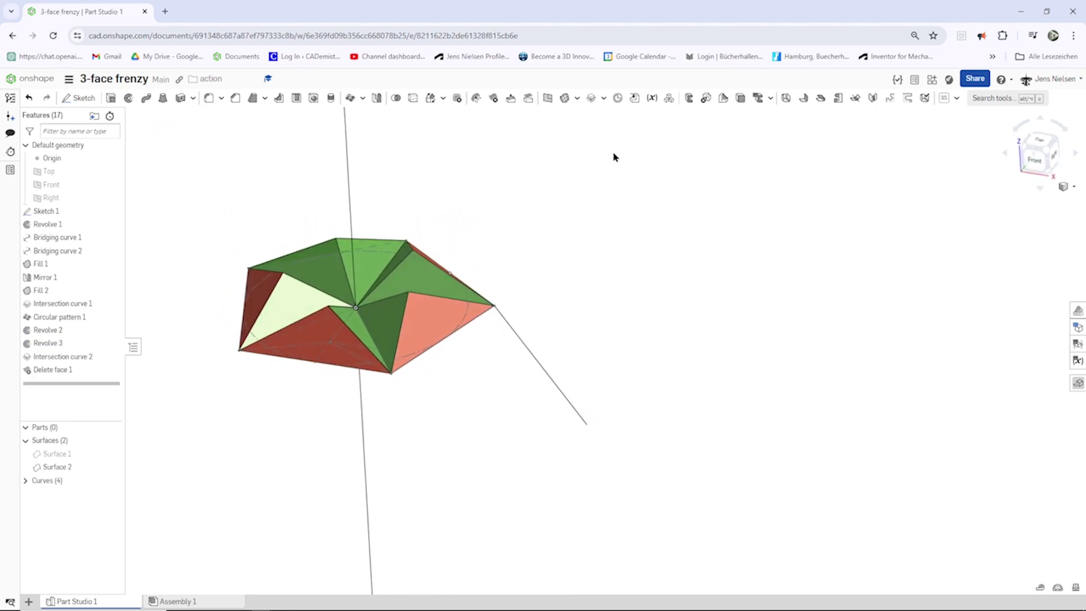
left_click(547, 97)
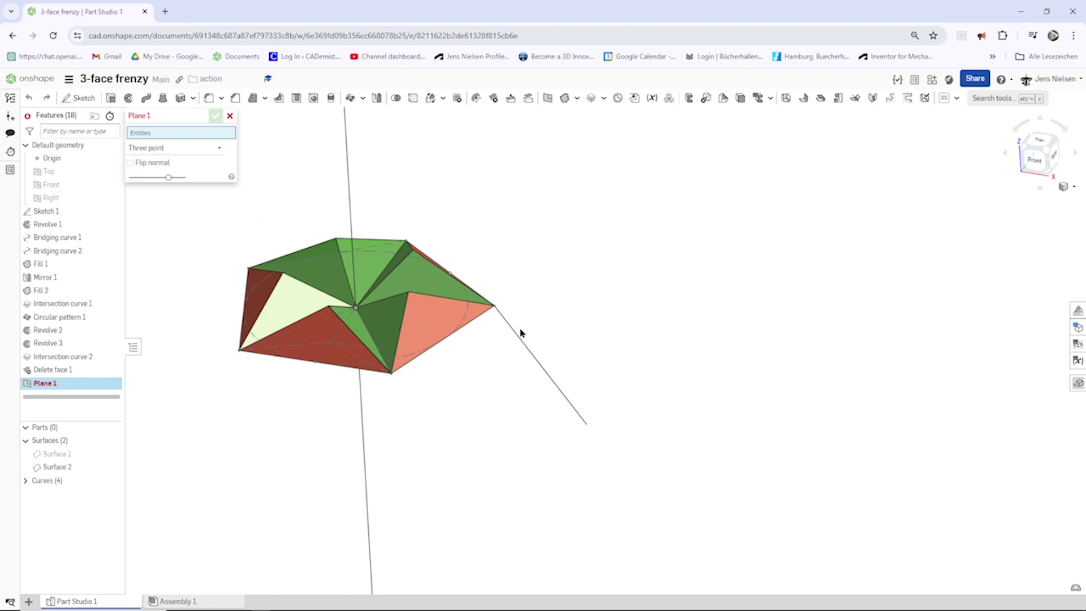
- Create three-point Plane 1 through Intersection curve 2's end vertex and two star corners
left_click(590, 428)
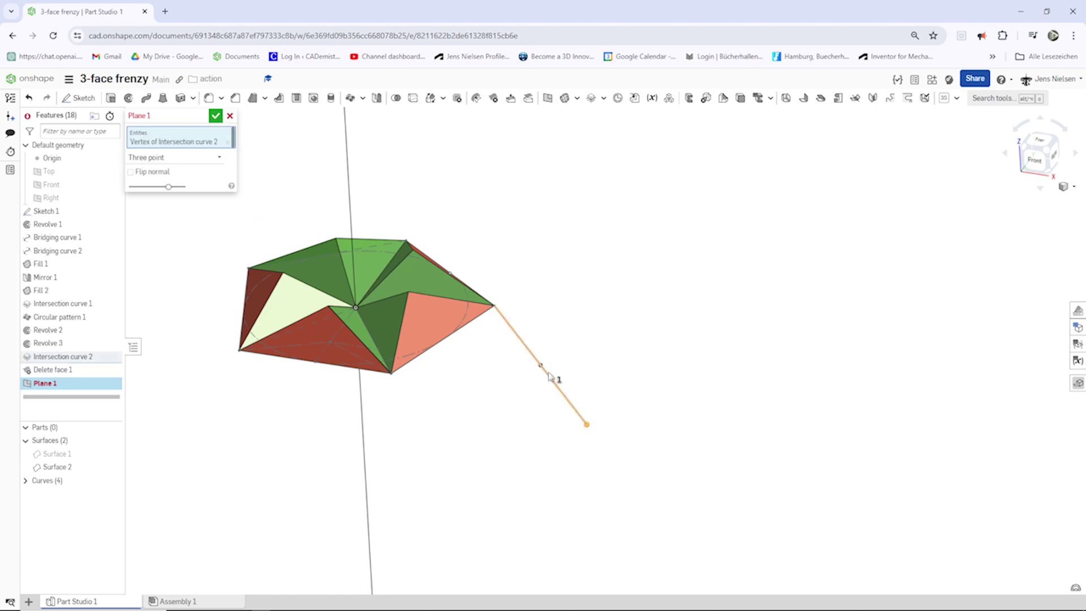
left_click(495, 306)
left_click(392, 375)
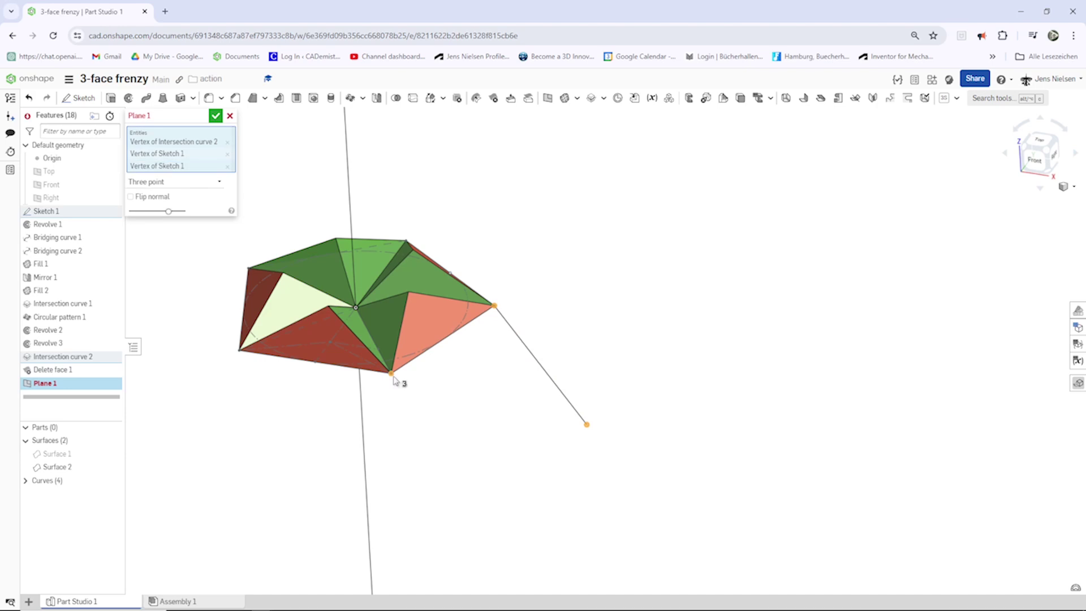
mouse_move(393, 379)
right_mouse_down()
mouse_move(325, 286)
mouse_move(310, 233)
right_mouse_up()
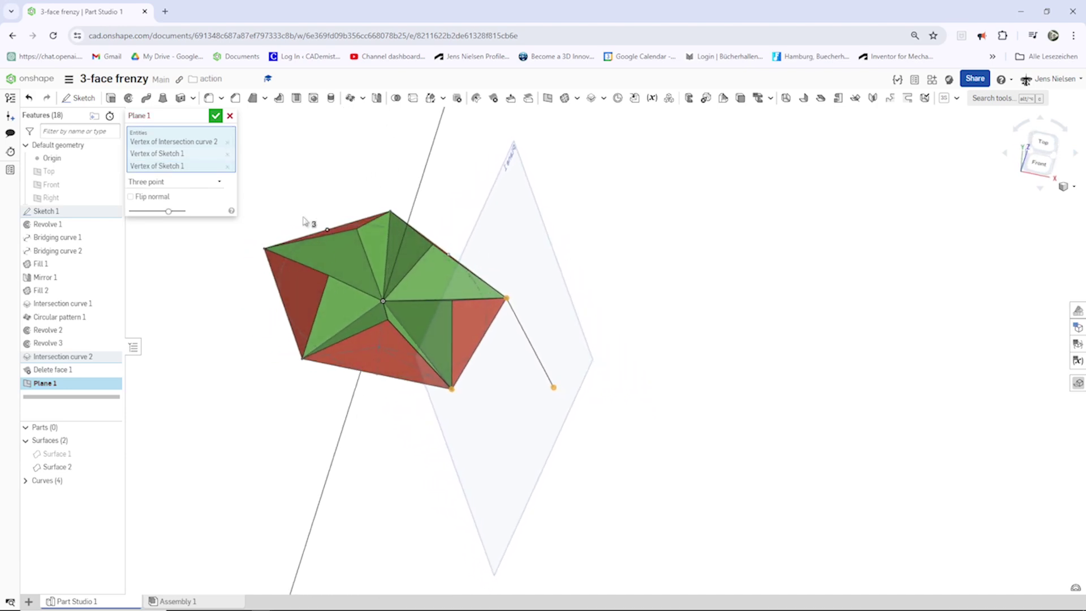
left_click(215, 117)
mouse_move(441, 229)
right_mouse_down()
mouse_move(504, 262)
mouse_move(662, 308)
right_mouse_up()
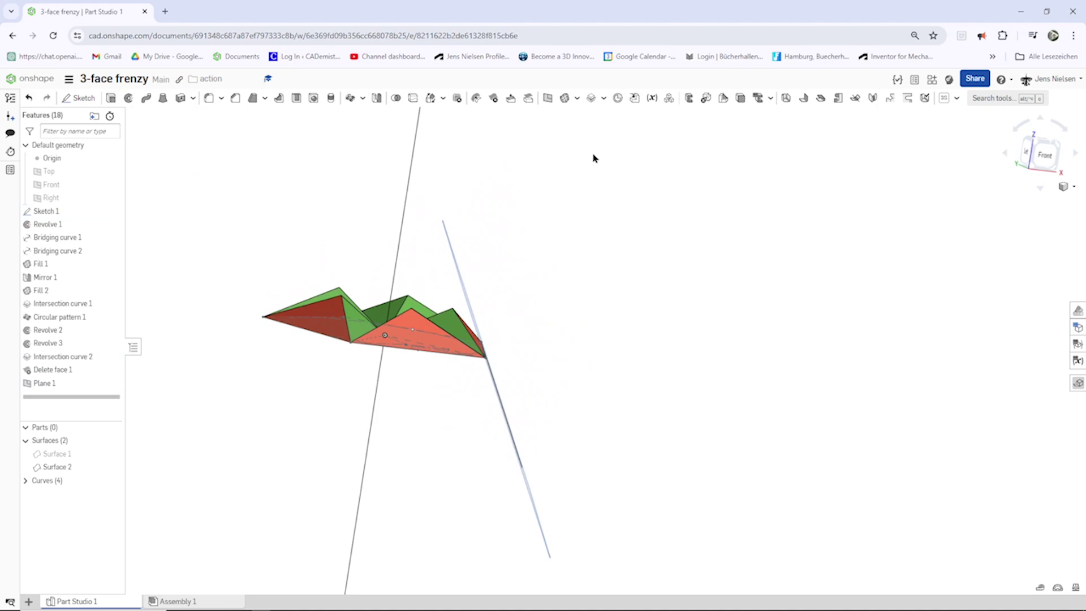
- Create a mid plane referencing Plane 1 and the Top plane
left_click(549, 99)
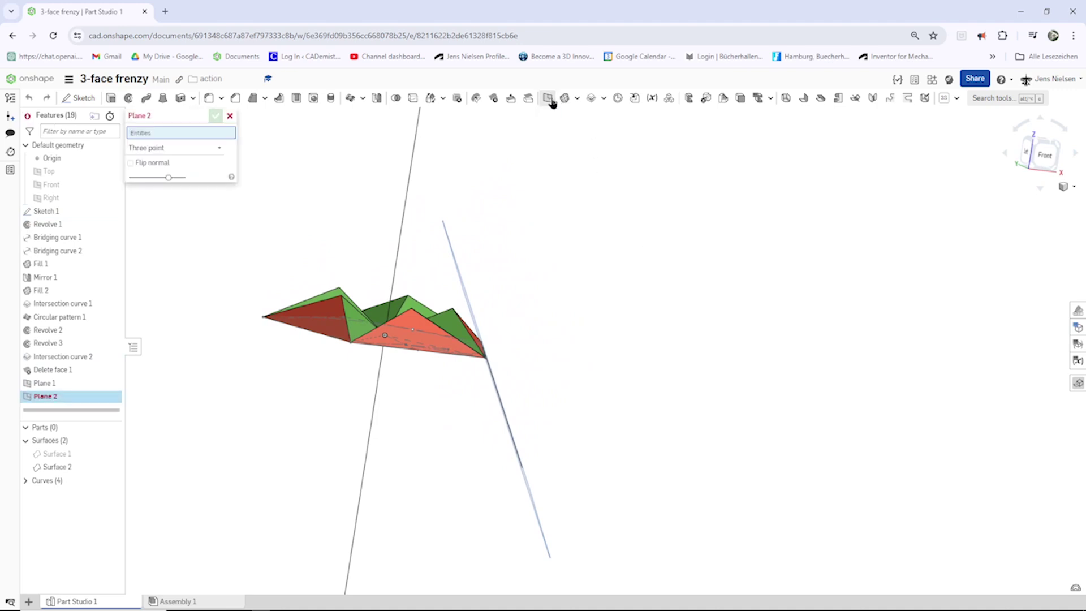
left_click(217, 148)
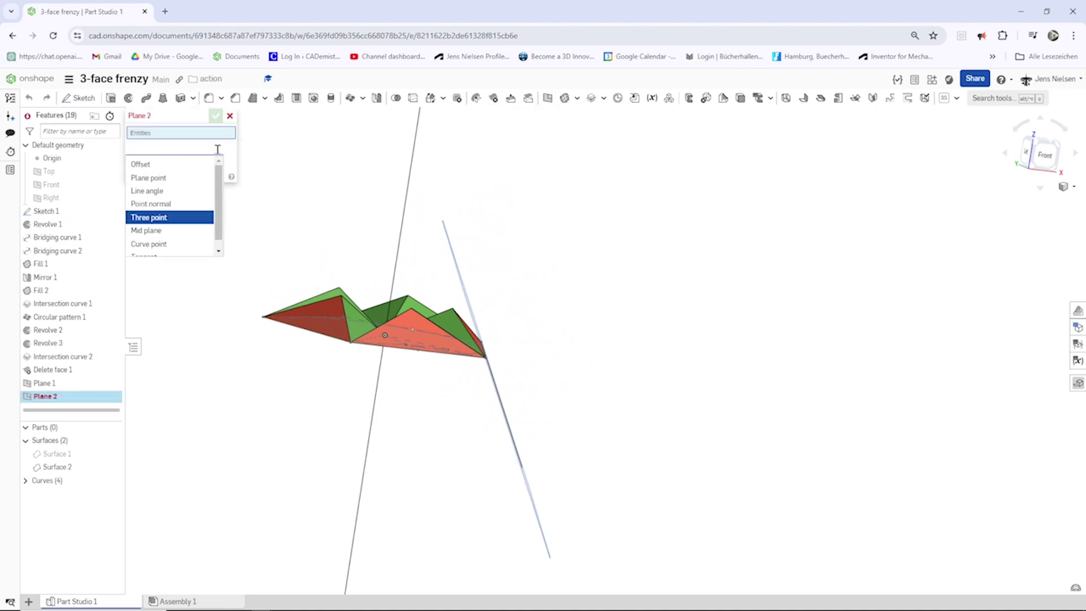
scroll(215, 215, "down", 1)
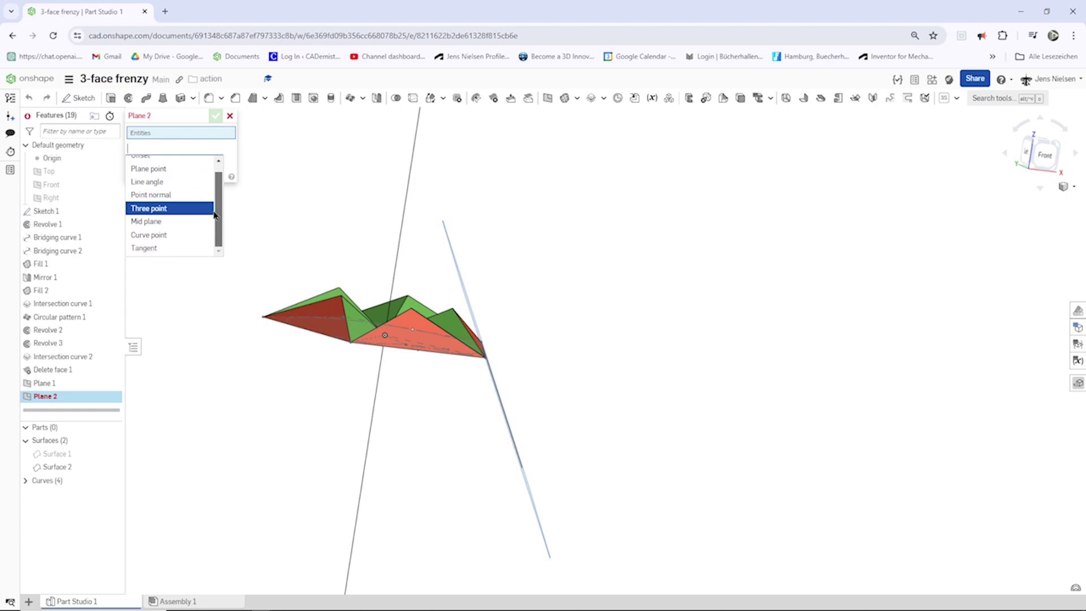
scroll(214, 206, "up", 1)
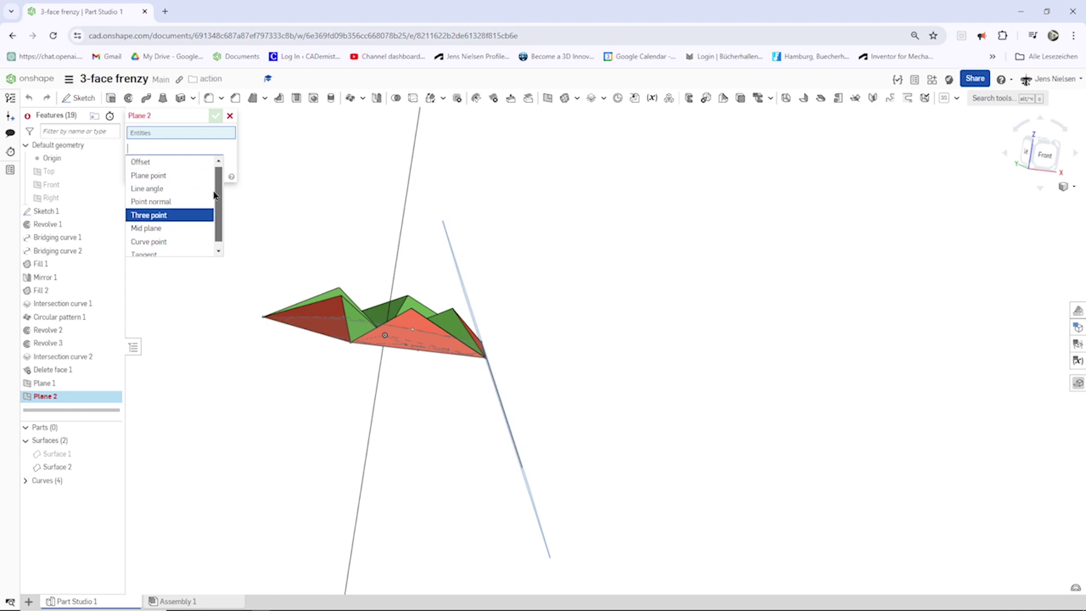
left_click(153, 235)
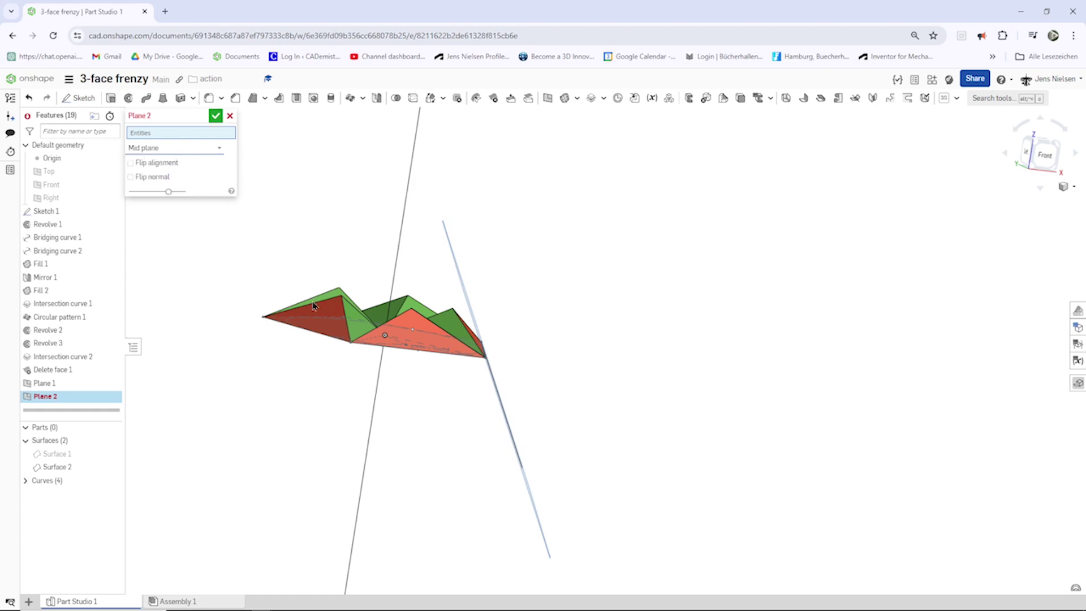
right_click_drag(315, 306, 558, 404)
left_click(534, 440)
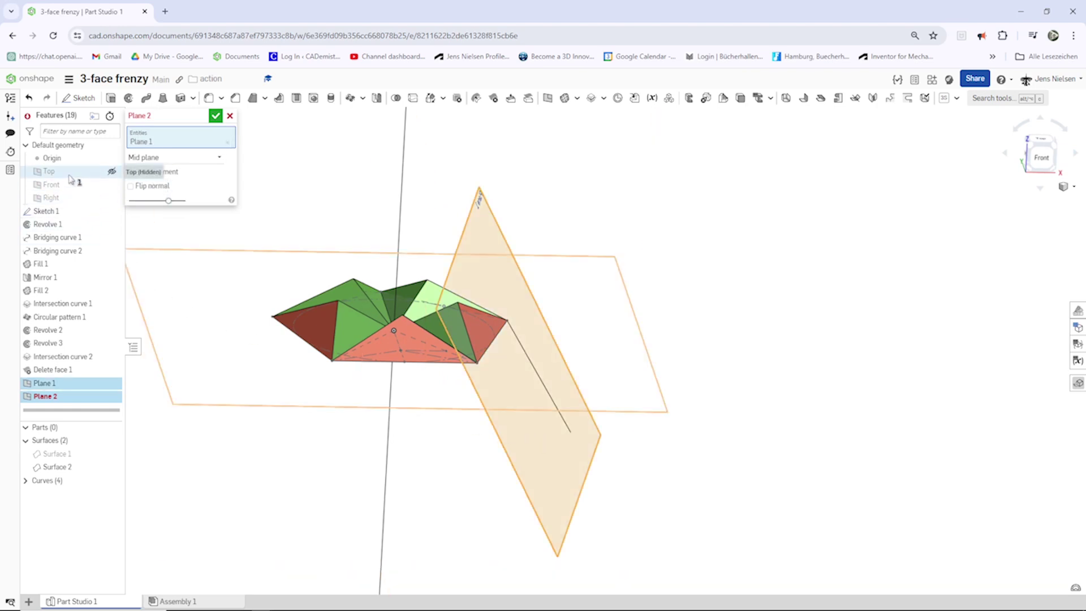
left_click(49, 172)
- Flip the mid plane's alignment, commit Plane 2, and hide Plane 1
mouse_move(429, 343)
right_mouse_down()
mouse_move(522, 364)
mouse_move(474, 338)
right_mouse_up()
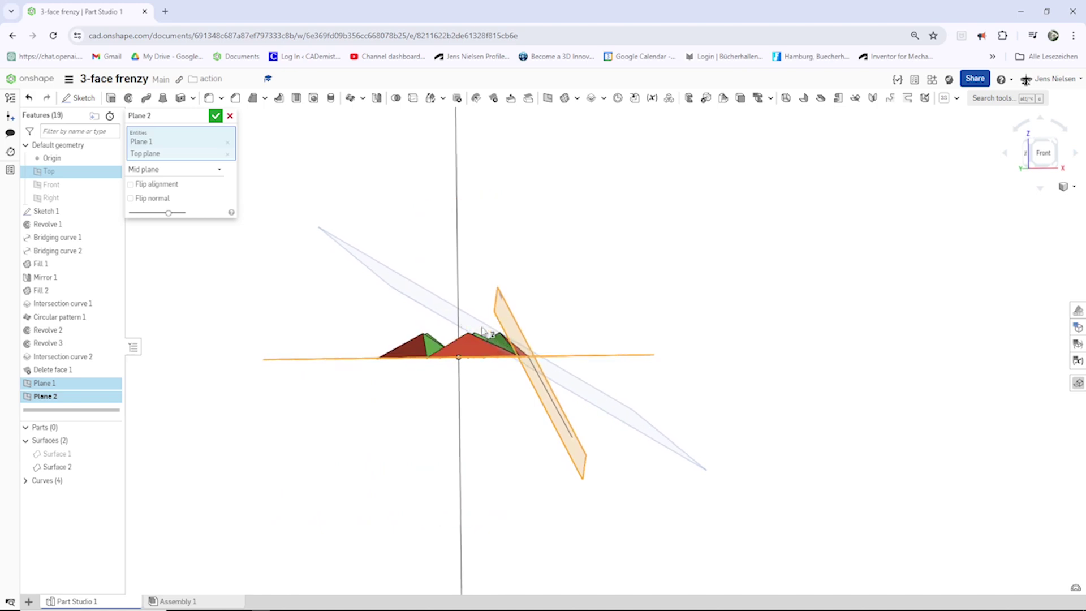
right_click_drag(486, 333, 254, 245)
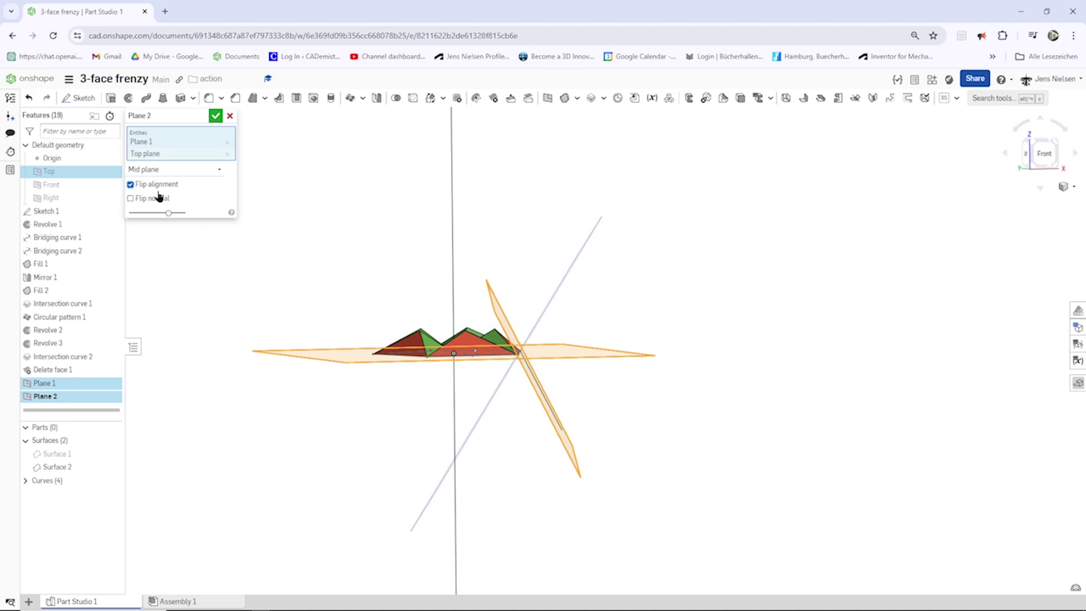
mouse_move(330, 267)
right_mouse_down()
mouse_move(400, 264)
mouse_move(227, 138)
right_mouse_up()
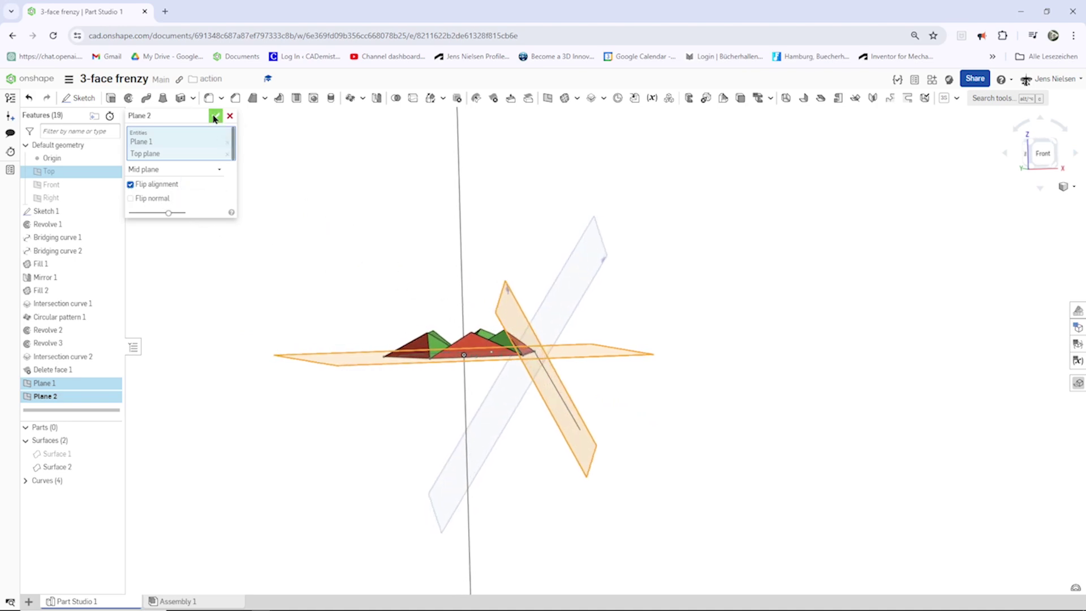
left_click(215, 116)
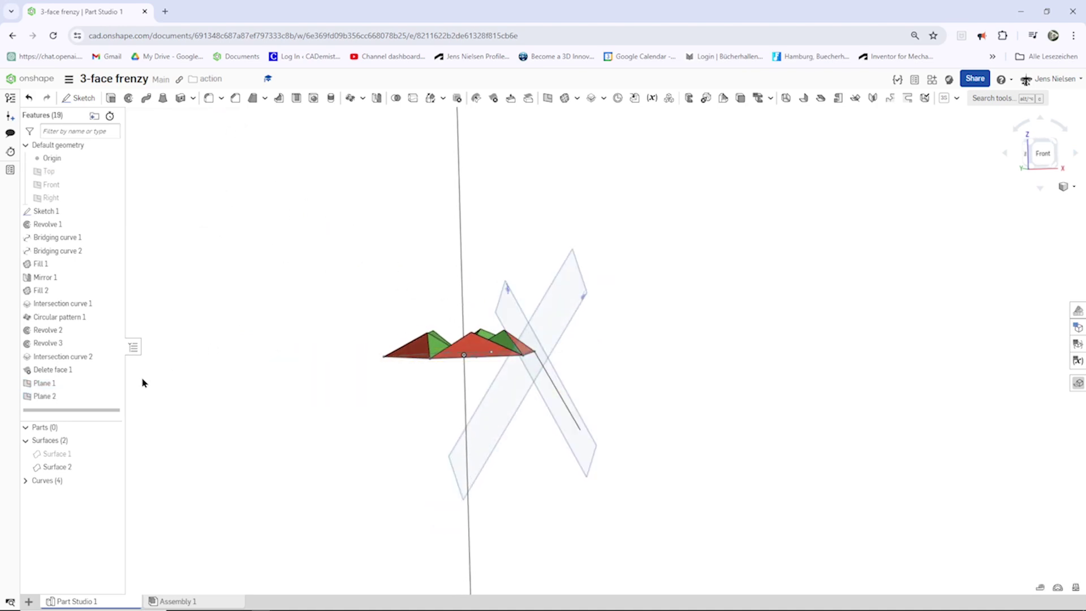
left_click(113, 382)
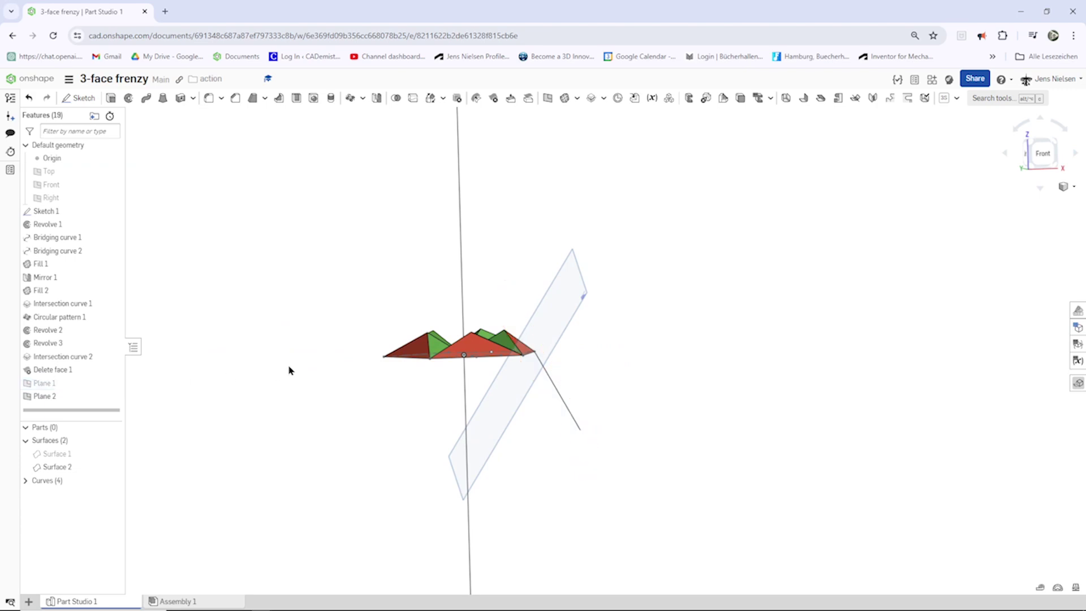
right_click_drag(289, 371, 520, 240)
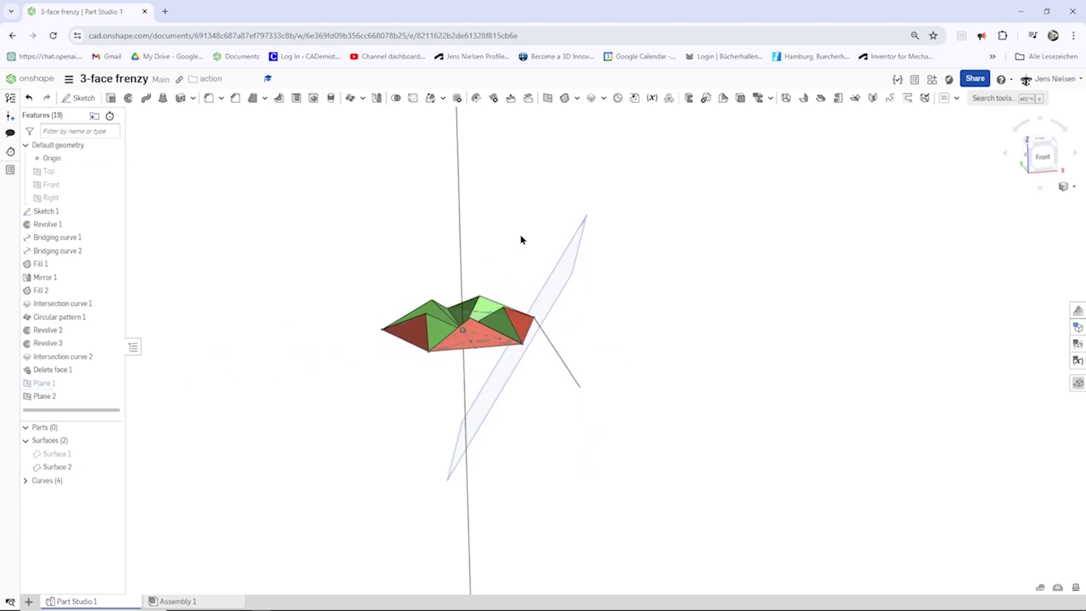
- Create Mirror 2 reflecting Surface 2 across Plane 2, then hide Plane 2
left_click(376, 97)
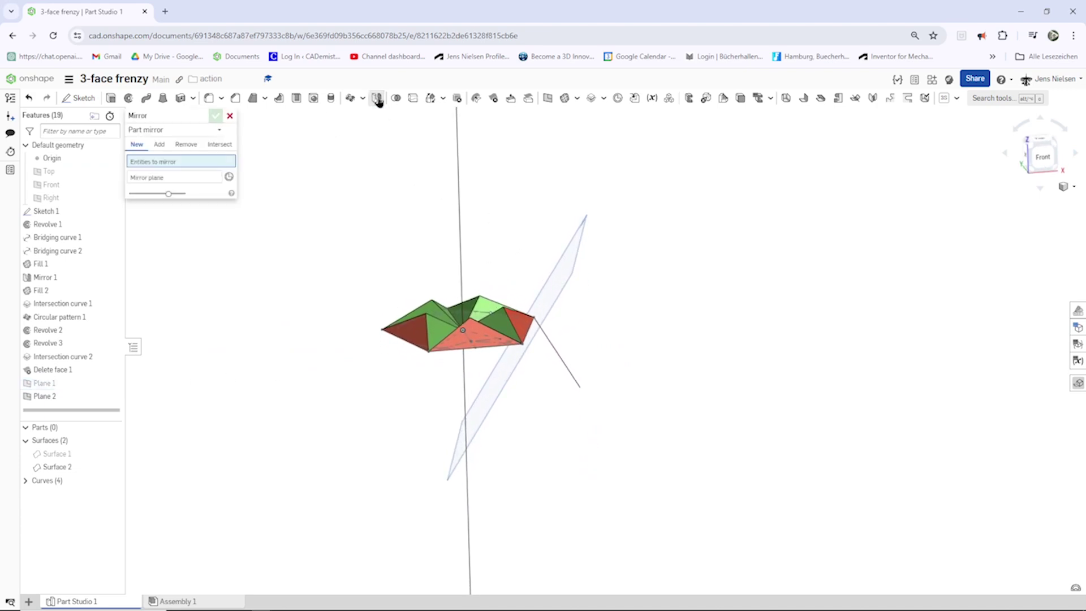
left_click(70, 467)
left_click(182, 190)
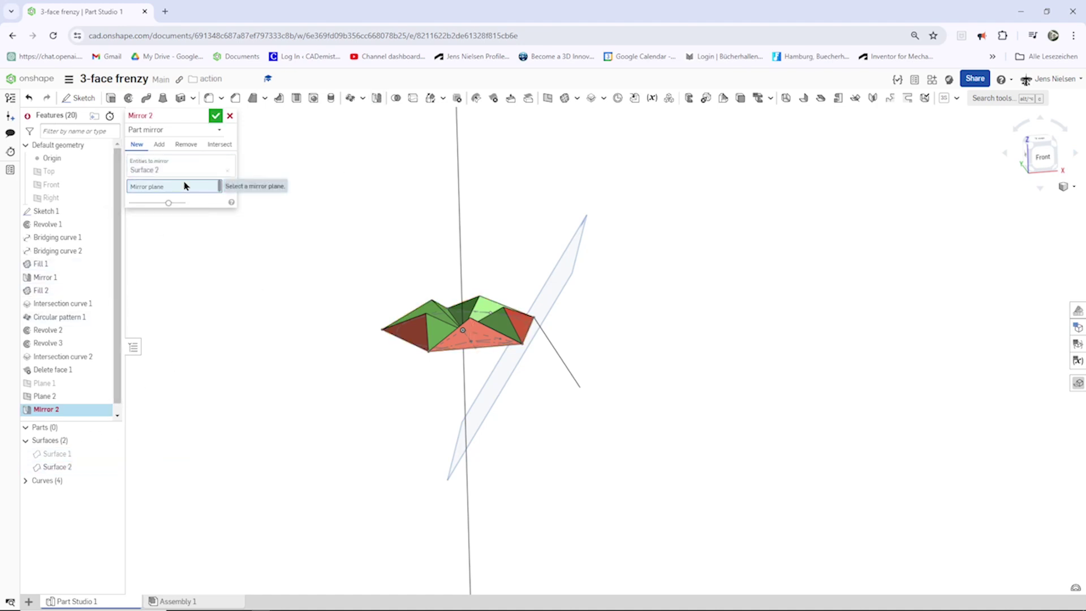
left_click(490, 420)
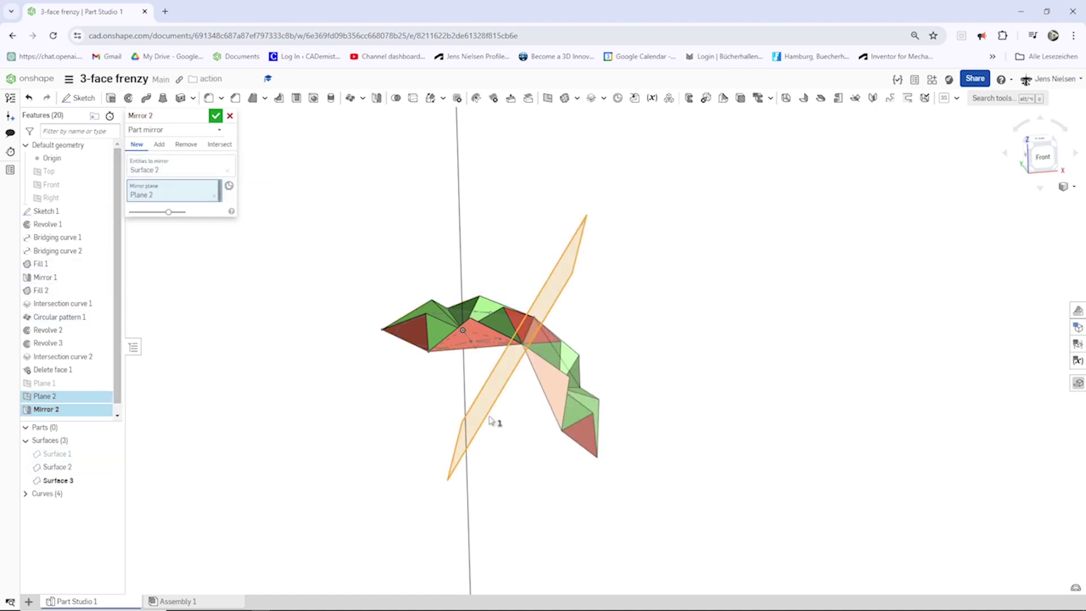
left_click(217, 123)
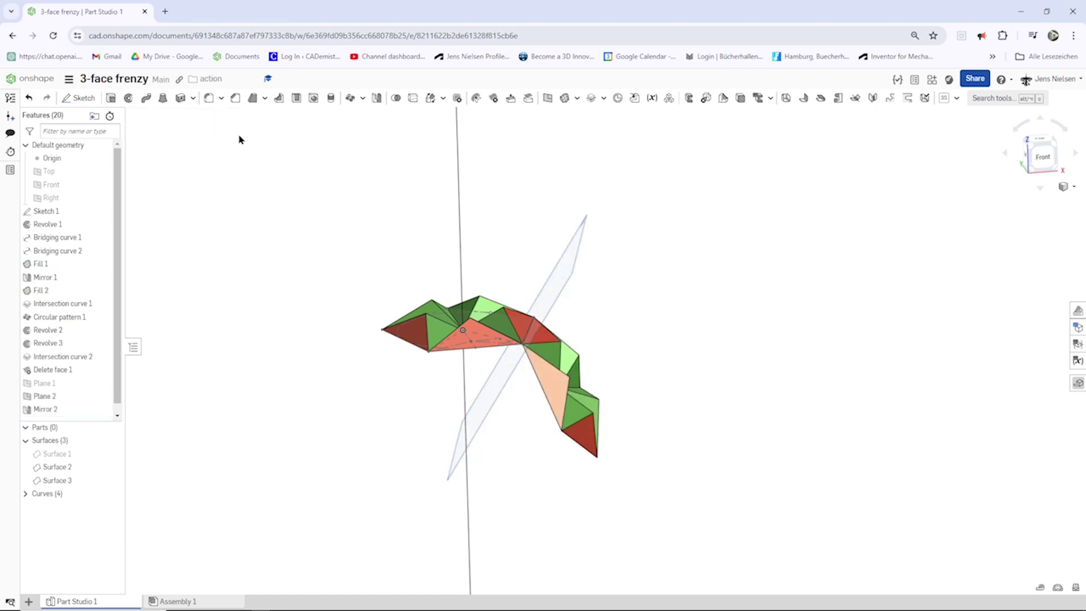
left_click(103, 396)
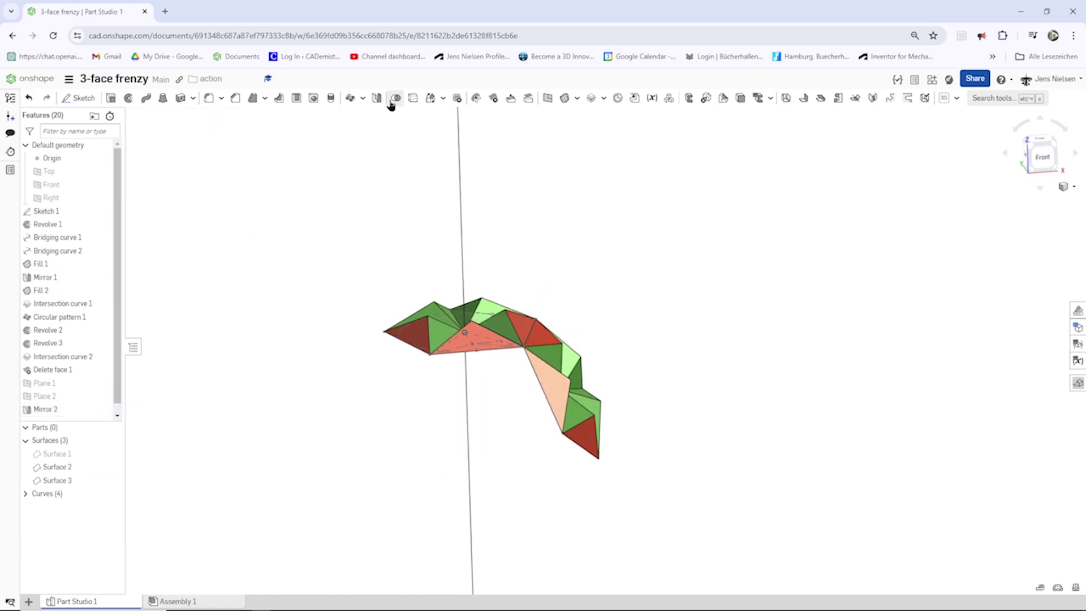
- Circular-pattern Surface 3 with 5 instances about the vertical intersection curve
left_click(349, 99)
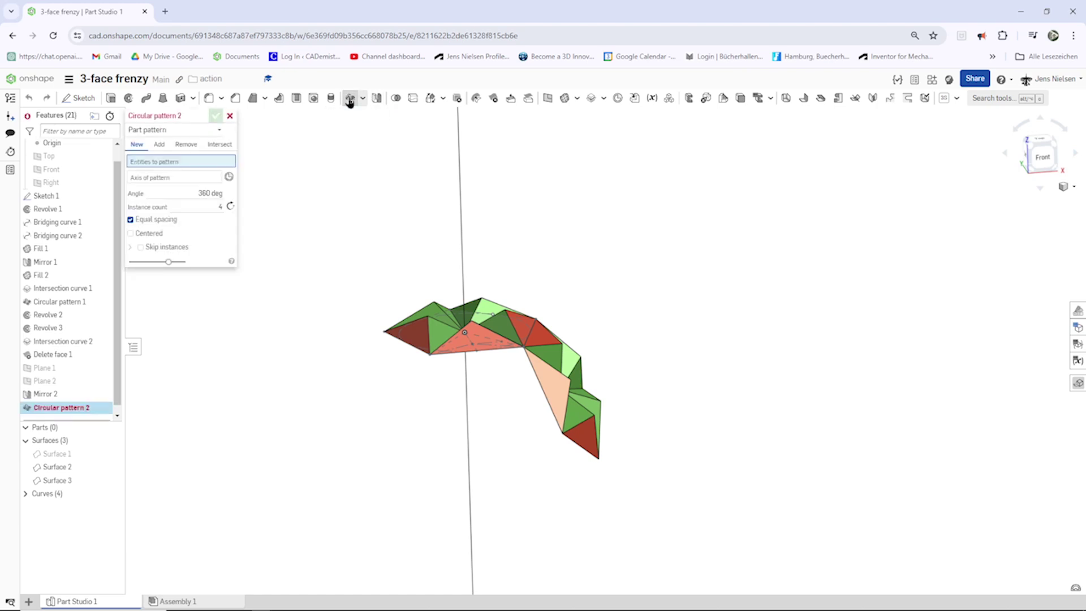
left_click(81, 481)
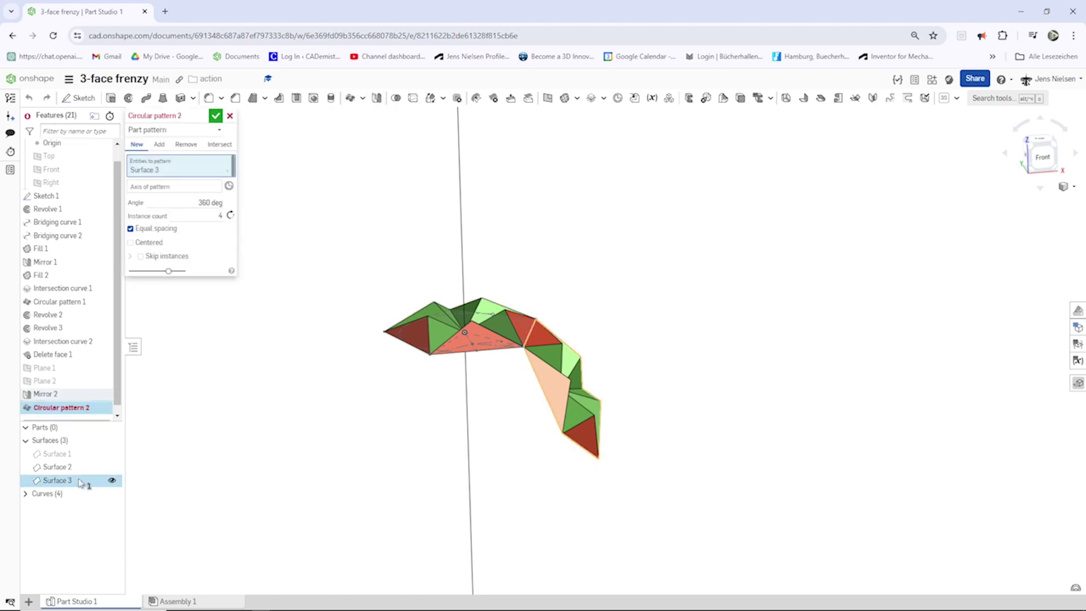
left_click(180, 192)
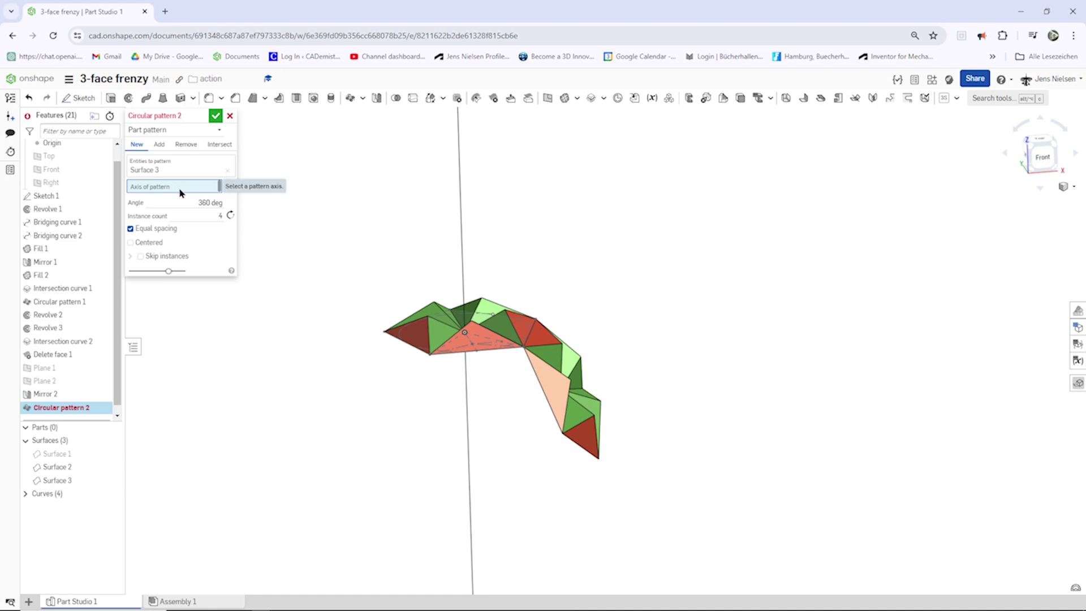
left_click(459, 224)
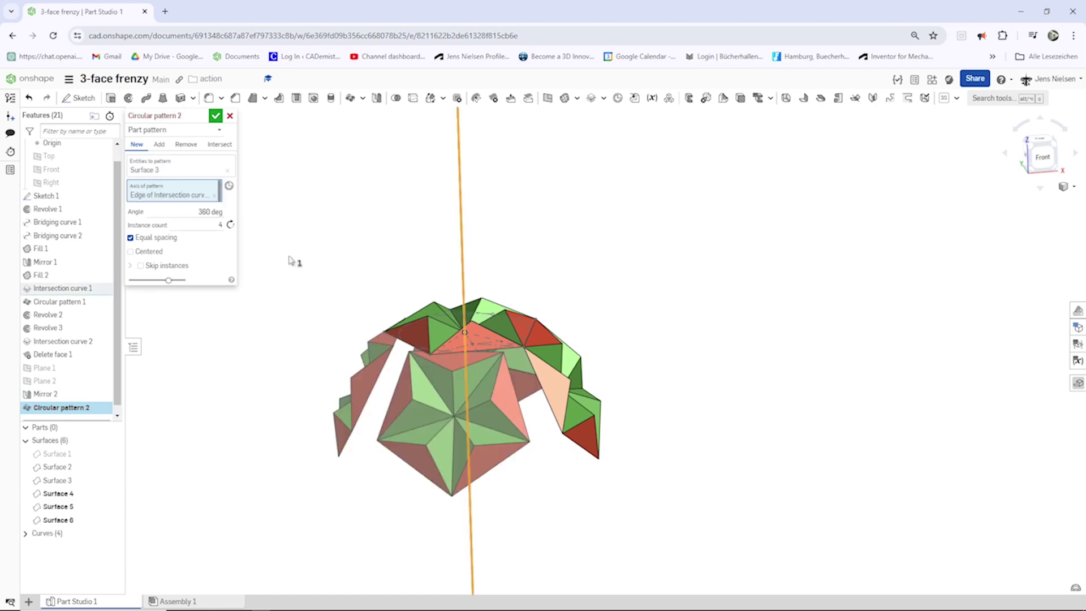
left_click(219, 226)
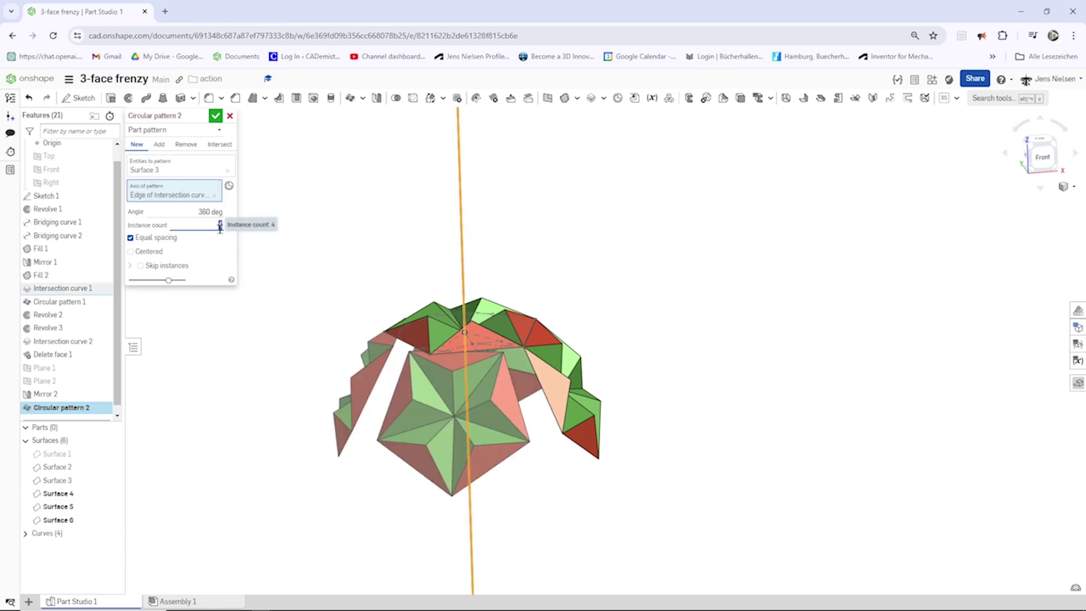
type("5")
key("Tab")
left_click(217, 117)
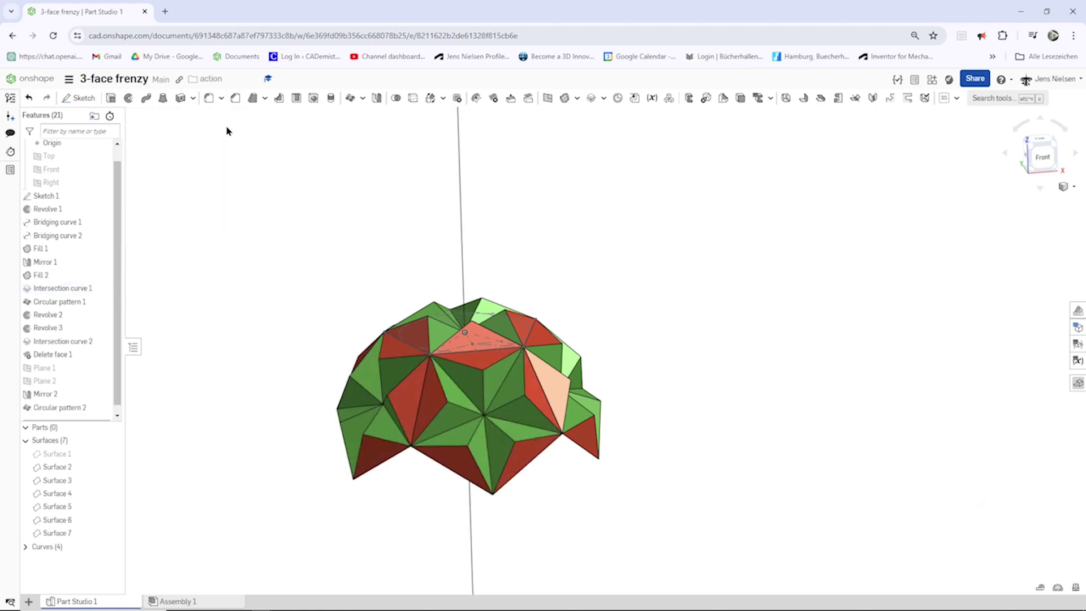
- Inspect the patterned dome from several angles and start a new construction plane
key("Up")
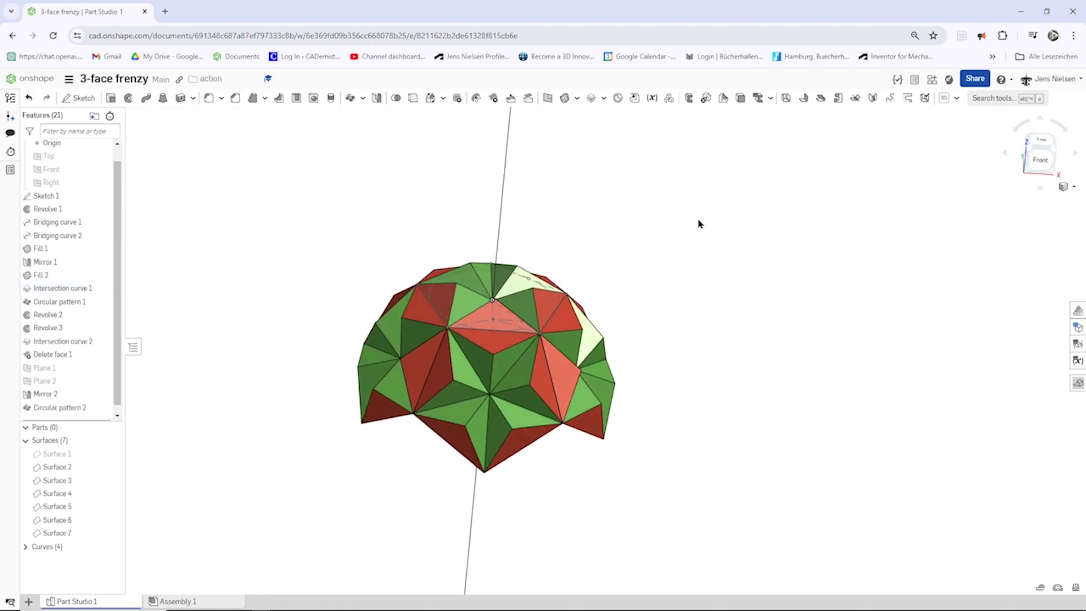
key("Up")
key("Down")
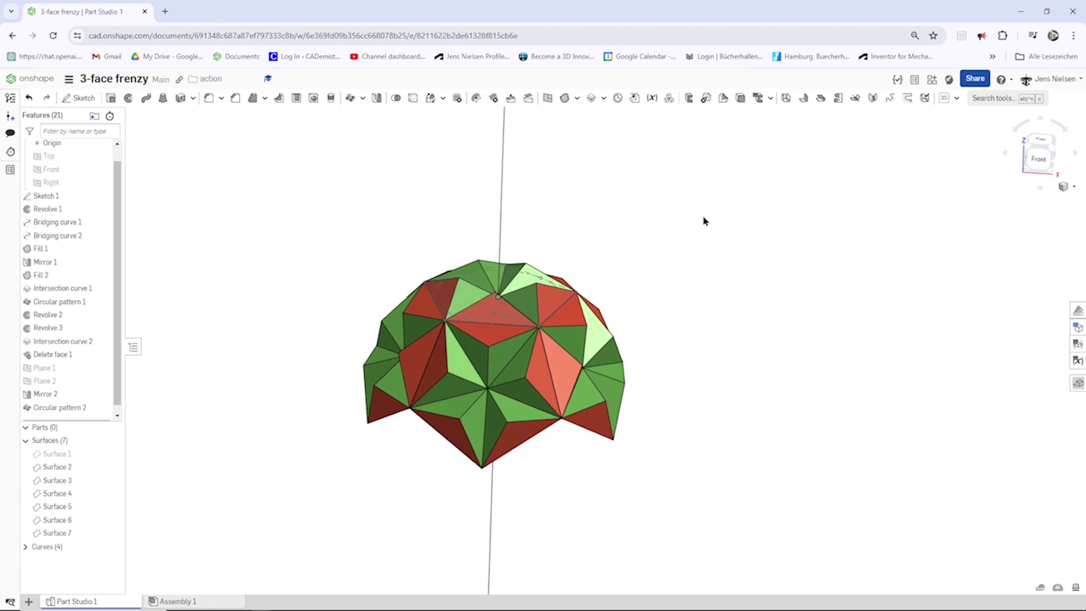
key("Down")
key("Left")
key("Left")
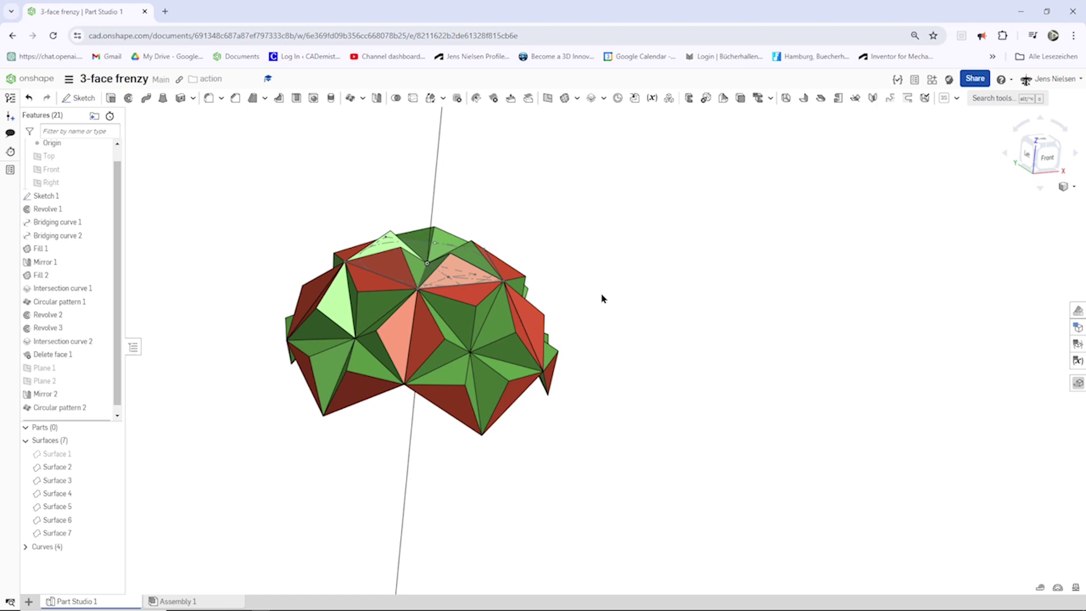
key("Right")
key("Right")
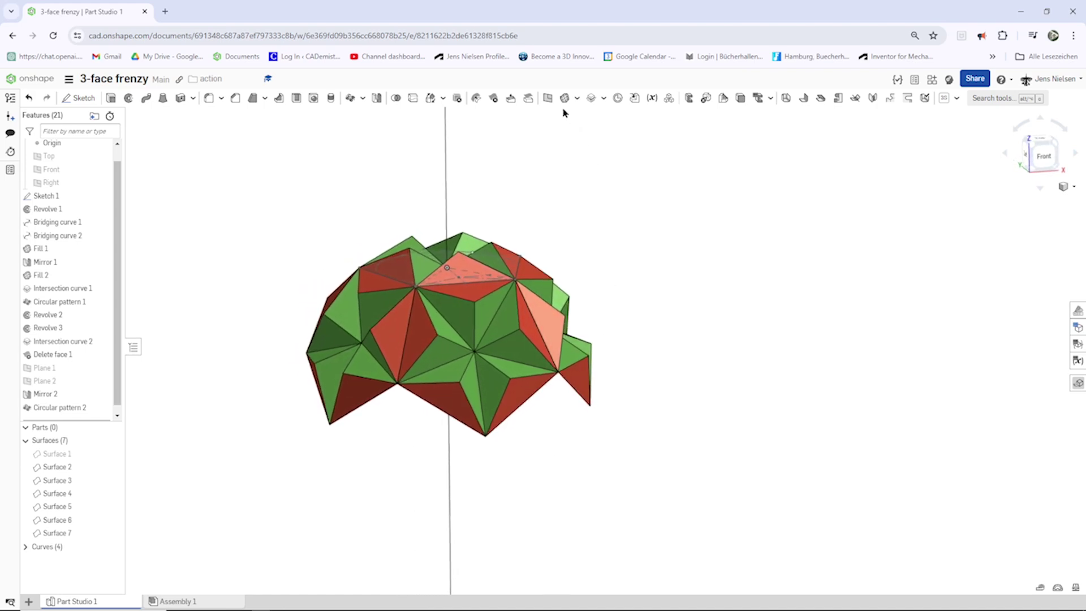
left_click(548, 98)
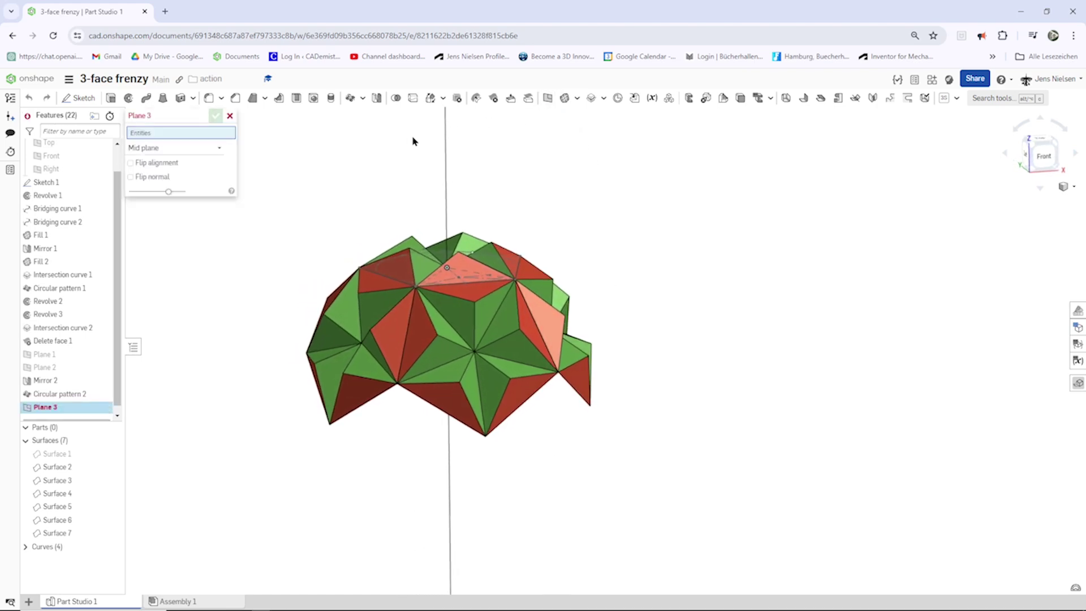
- Create Plane 3 as a three-point plane through three points on the dome's lower rim
left_click(217, 148)
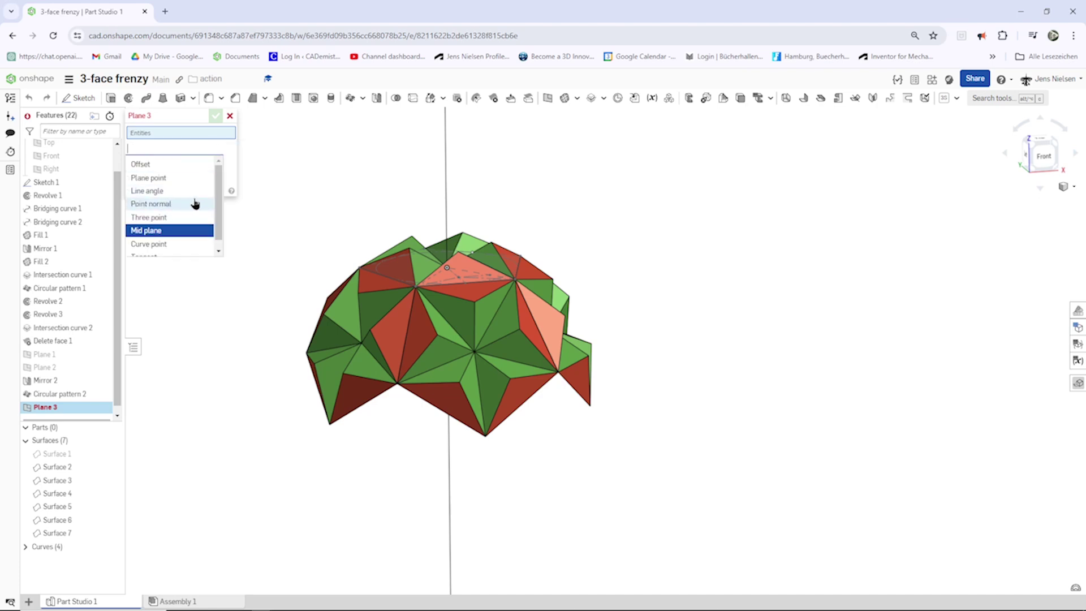
left_click(170, 218)
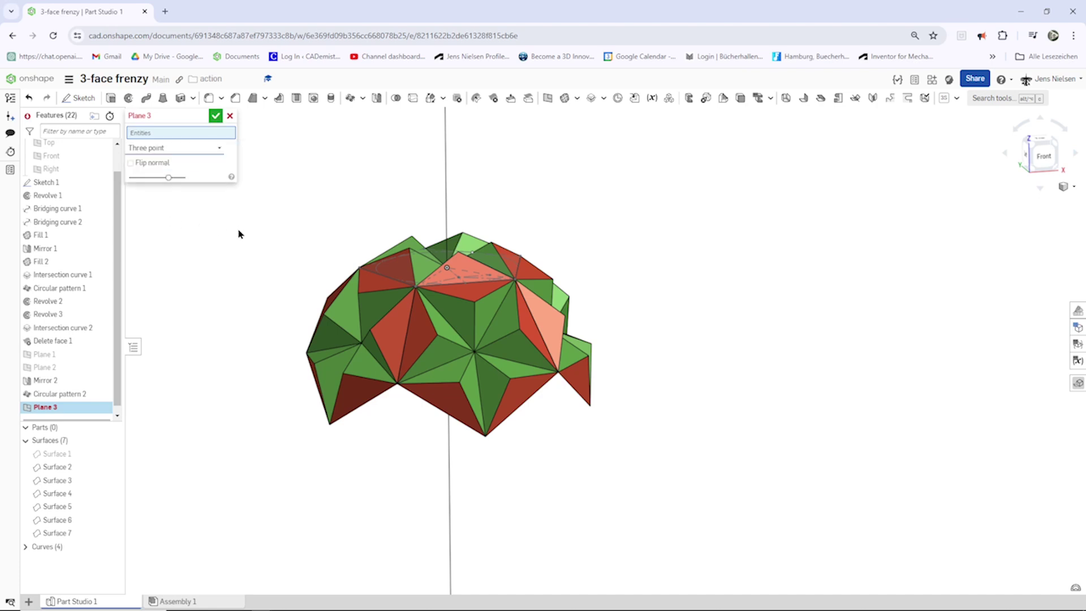
scroll(238, 235, "up", 3)
right_click_drag(255, 255, 420, 369)
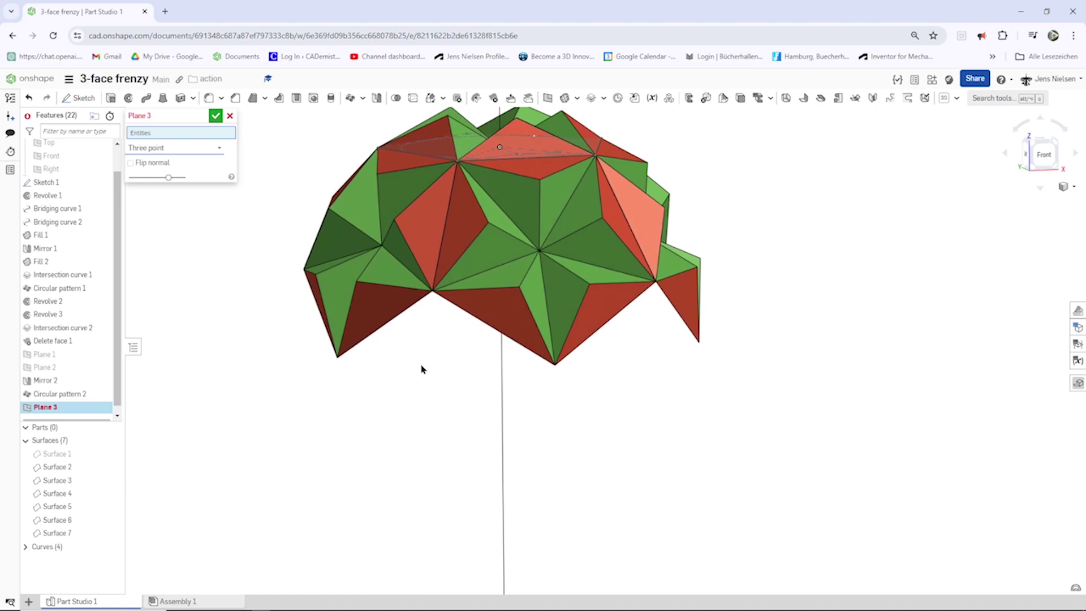
left_click(387, 330)
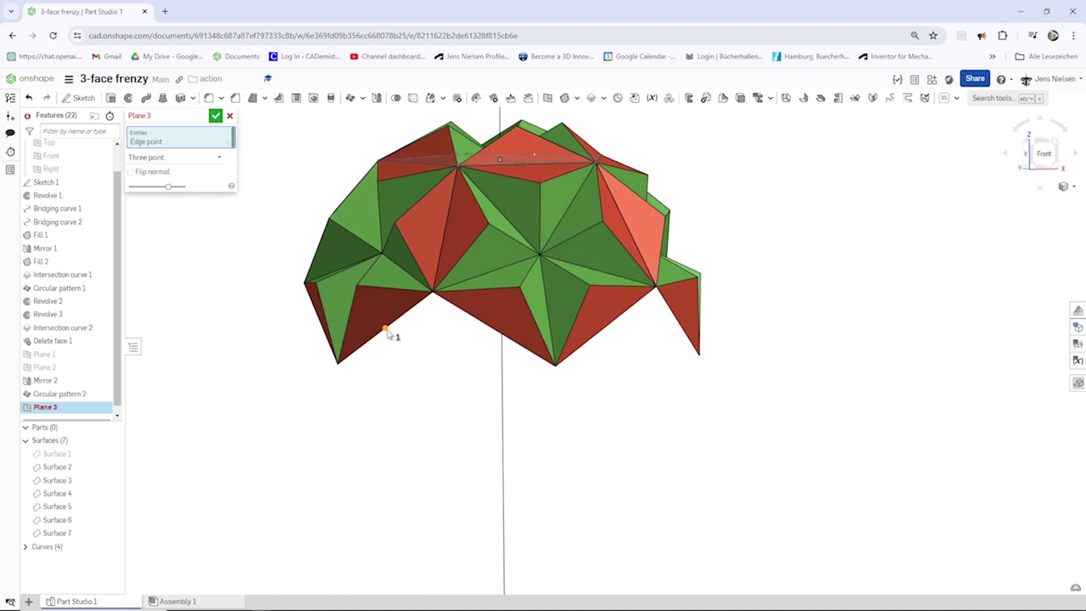
left_click(492, 332)
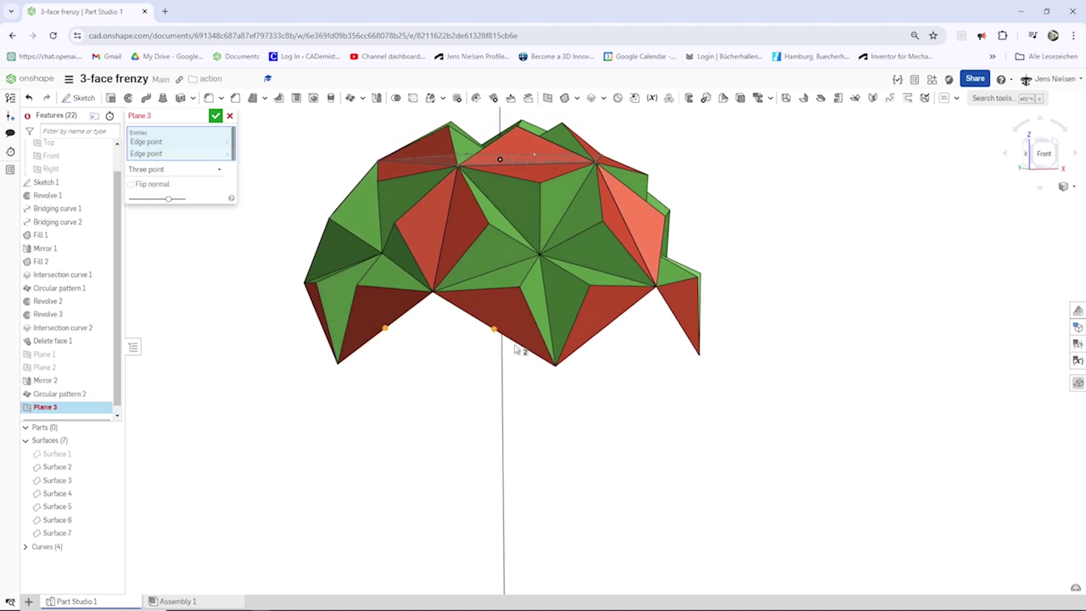
left_click(679, 323)
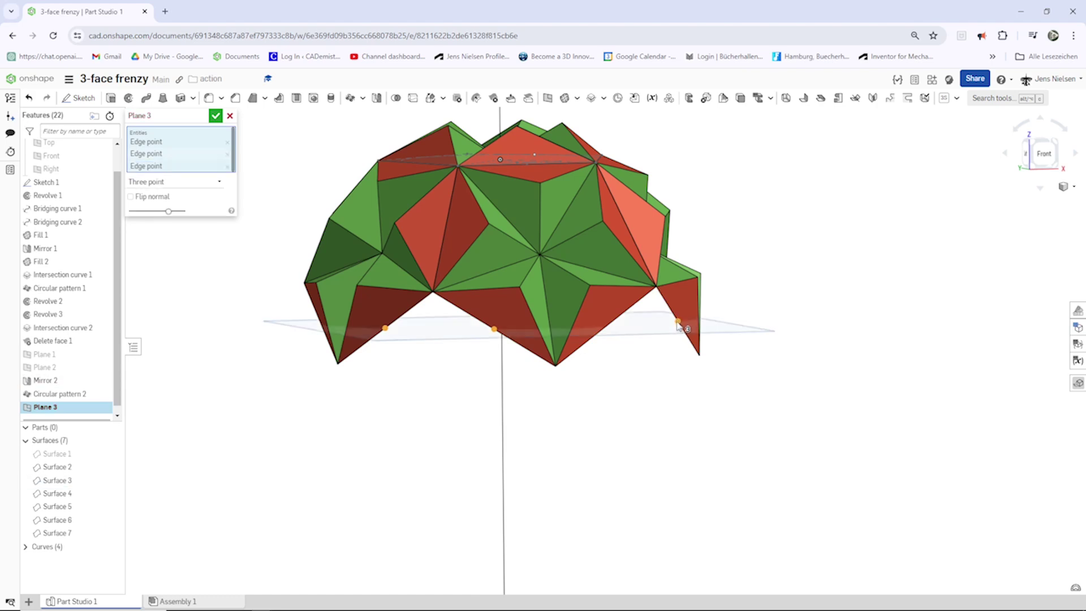
left_click(215, 116)
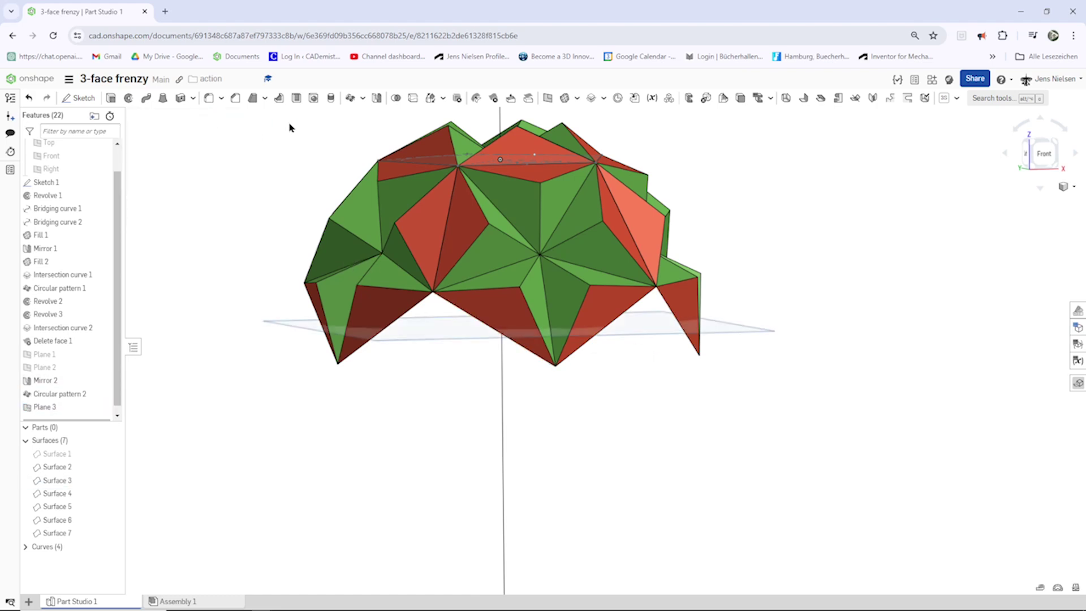
right_click_drag(293, 128, 344, 118)
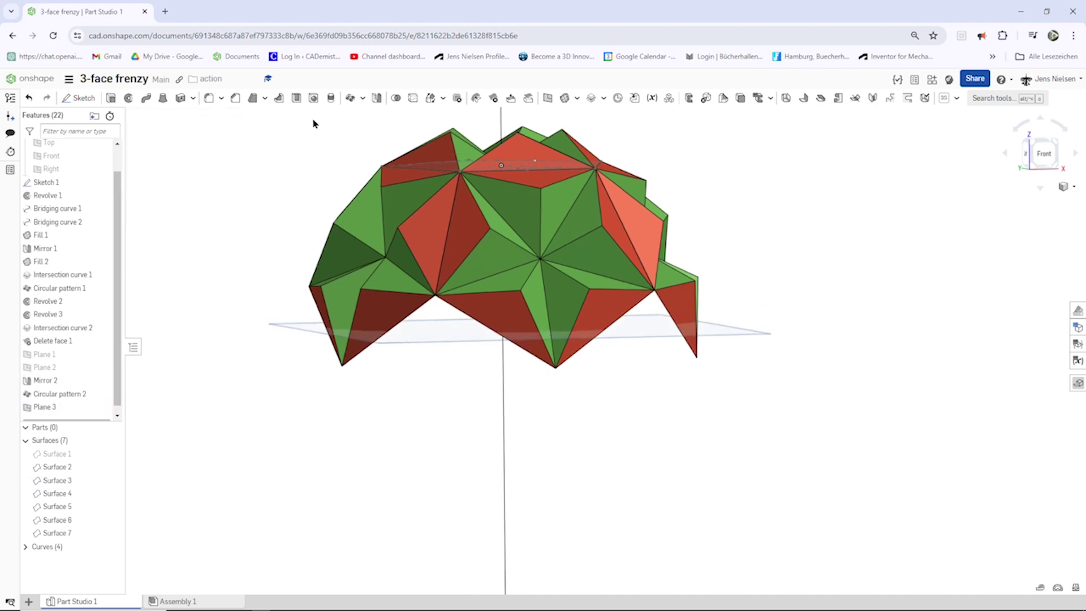
- Unite Surfaces 2–7 into Boolean 1, hiding Plane 3 during selection and showing it again
left_click(376, 100)
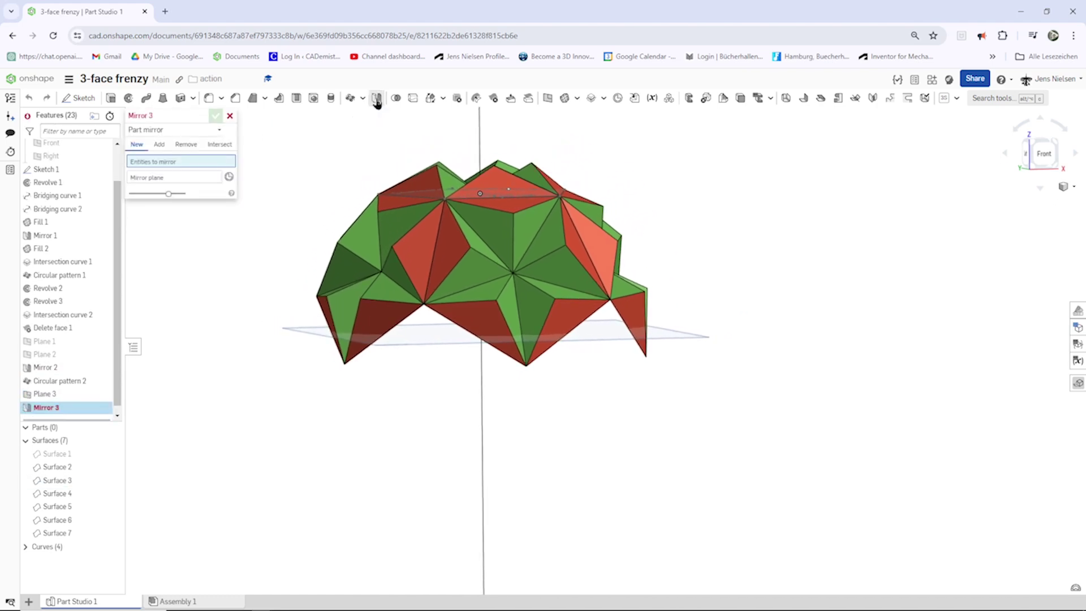
left_click(228, 116)
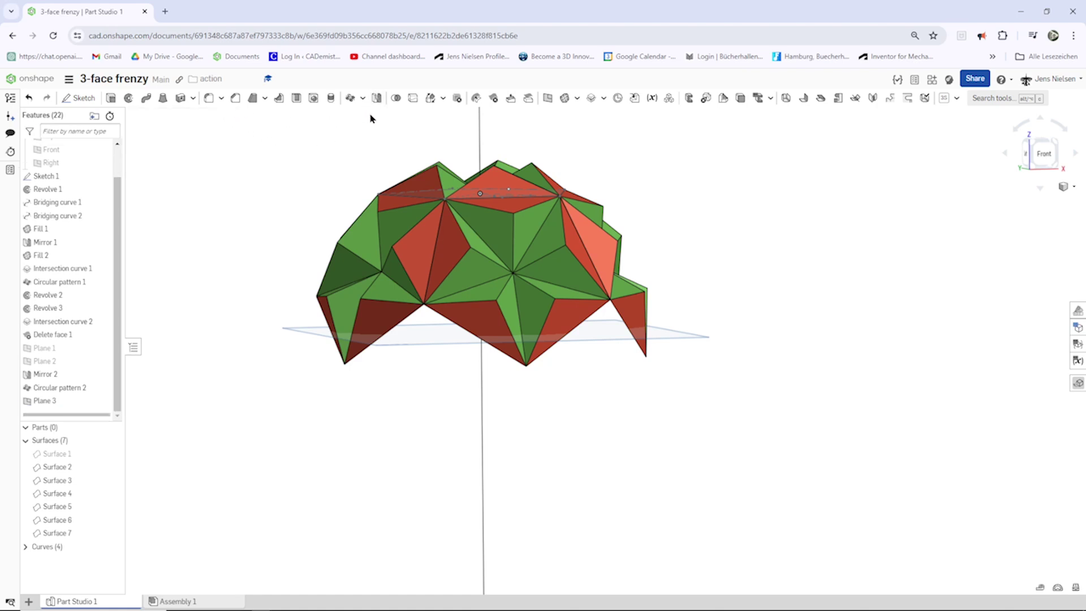
left_click(395, 97)
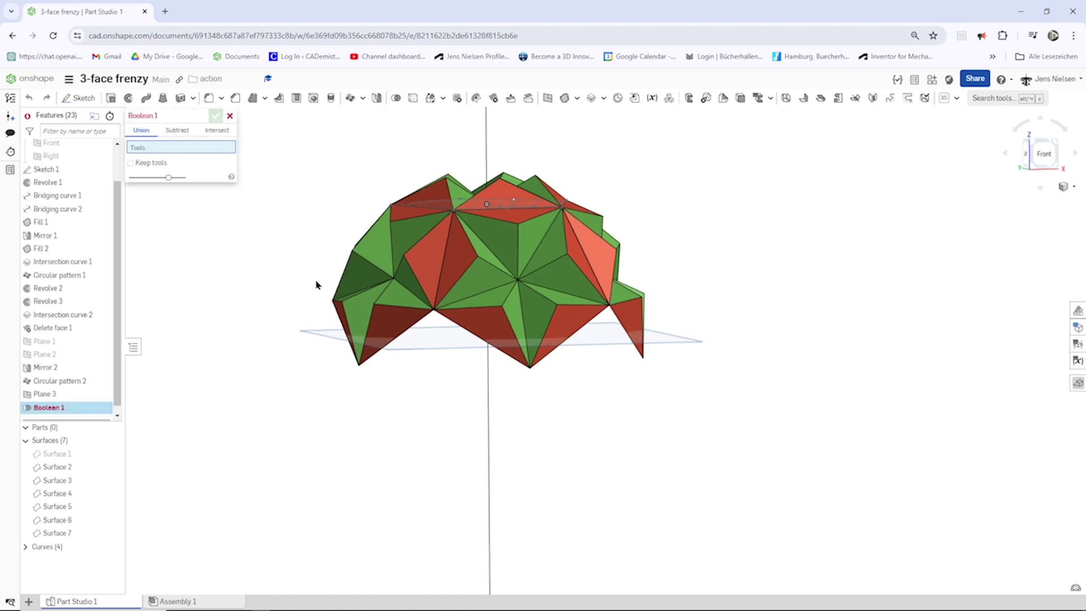
right_click_drag(315, 284, 654, 370)
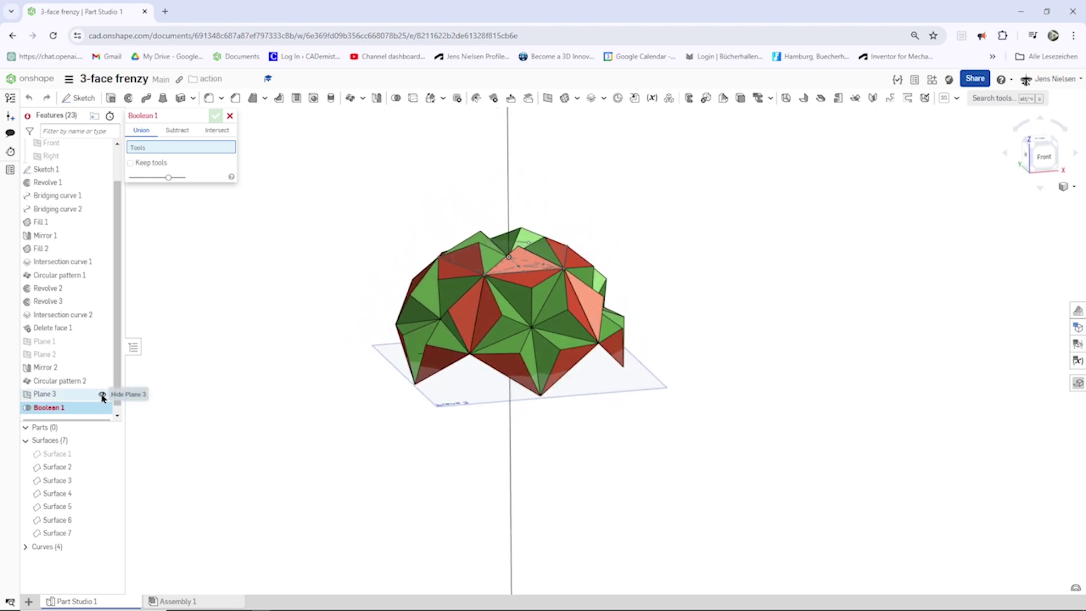
left_click(102, 396)
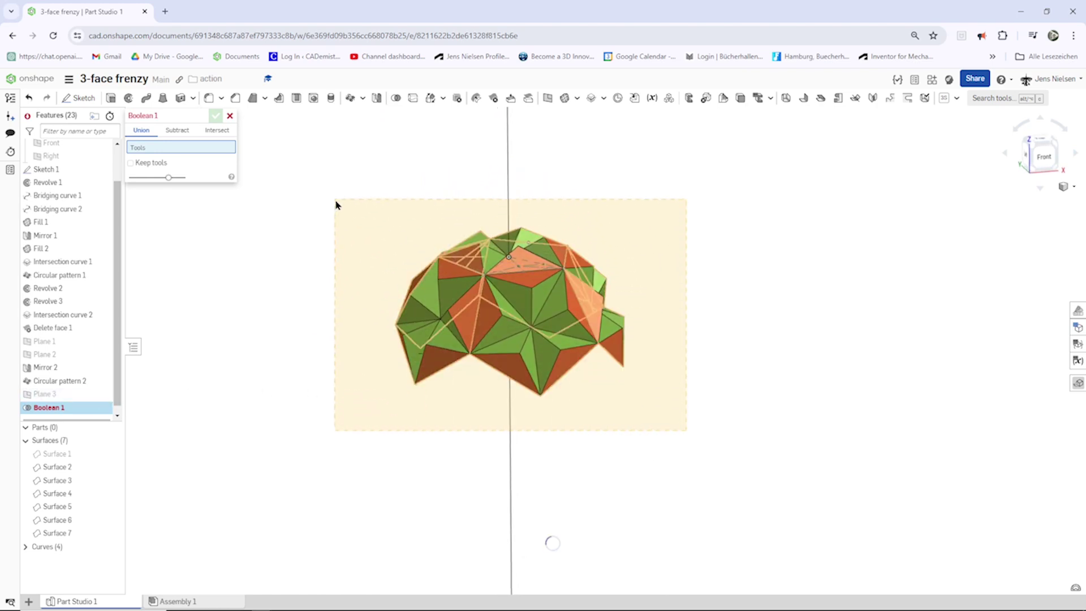
left_click_drag(665, 410, 335, 200)
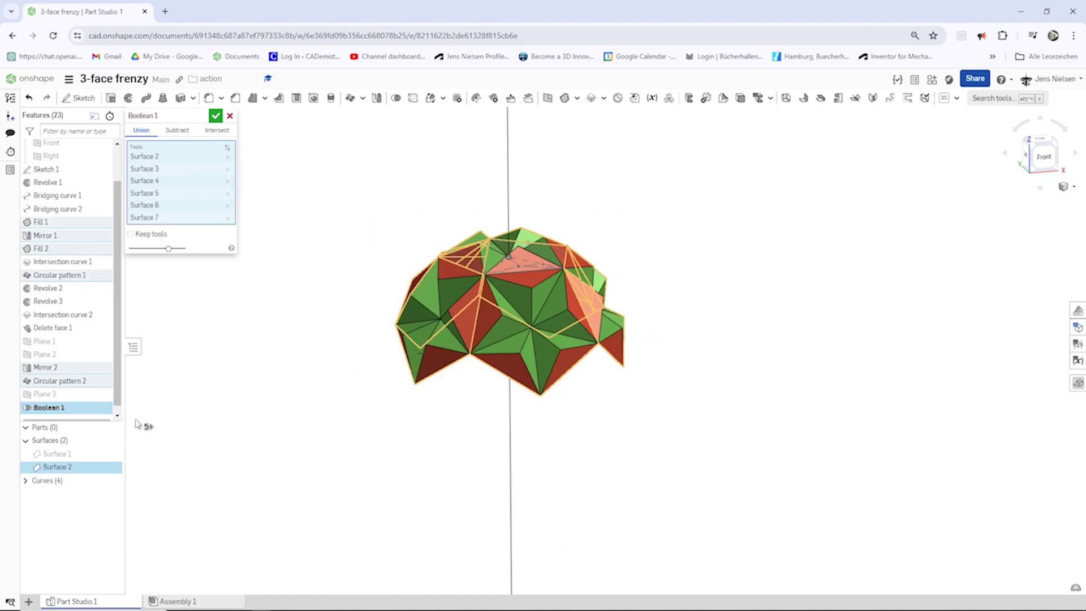
left_click(215, 116)
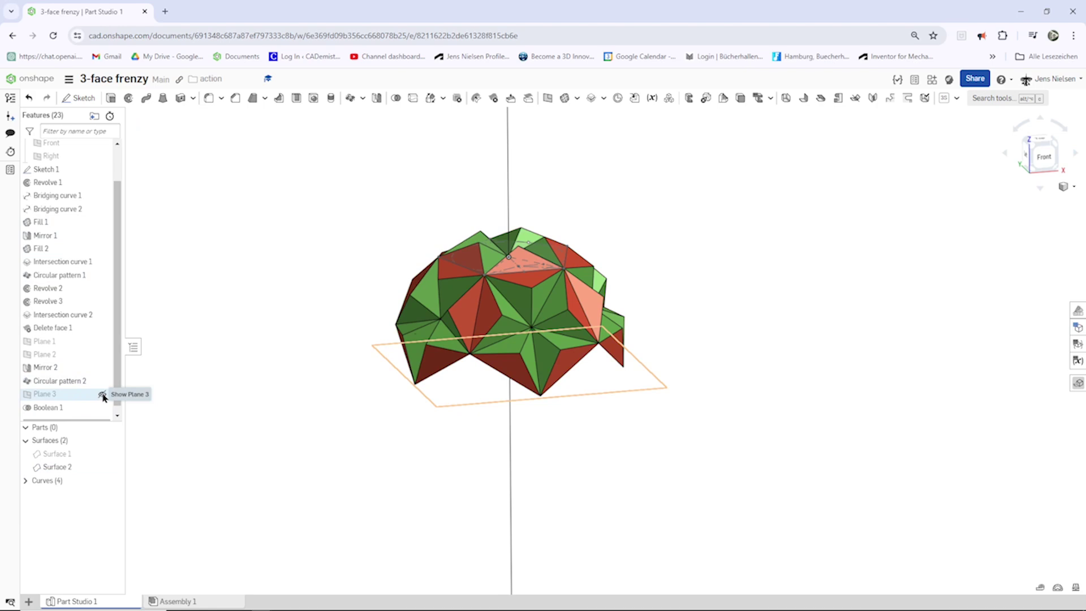
left_click(104, 393)
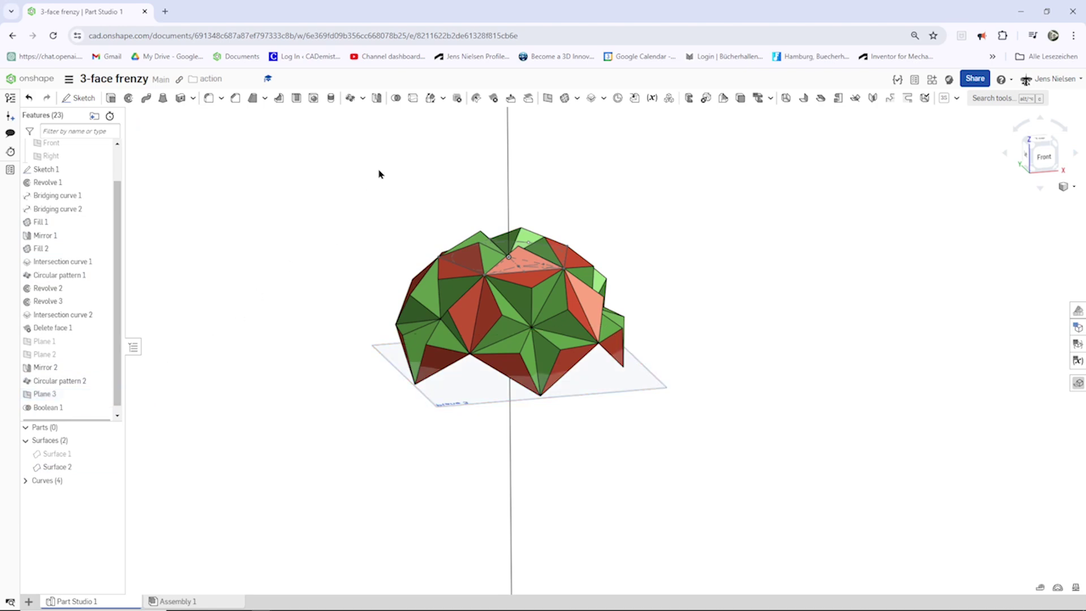
- Mirror Surface 2 across Plane 3 to form the lower half, then hide Plane 3
left_click(377, 98)
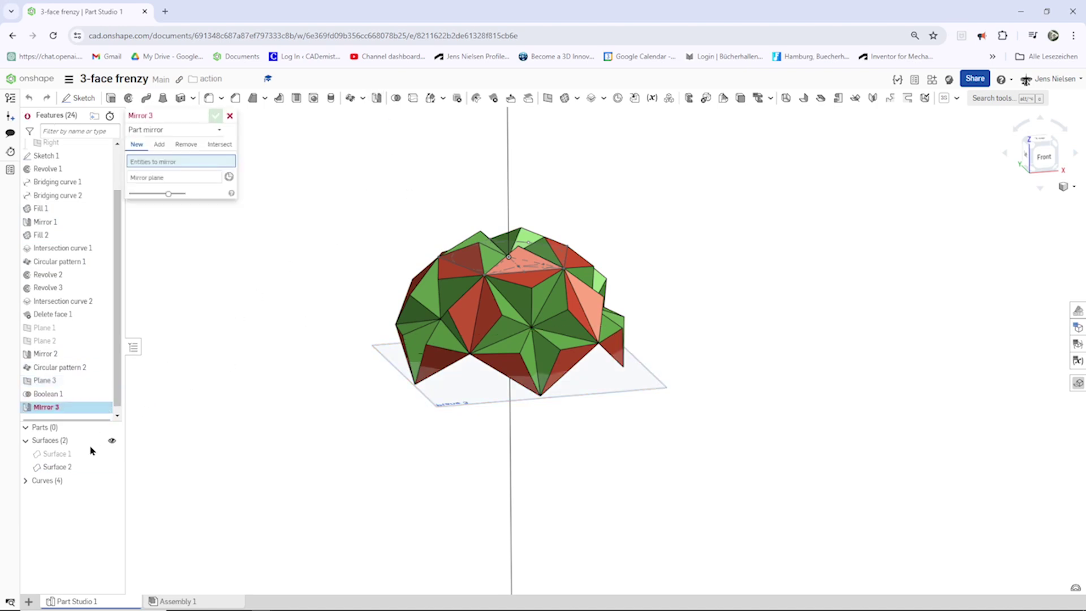
left_click(88, 467)
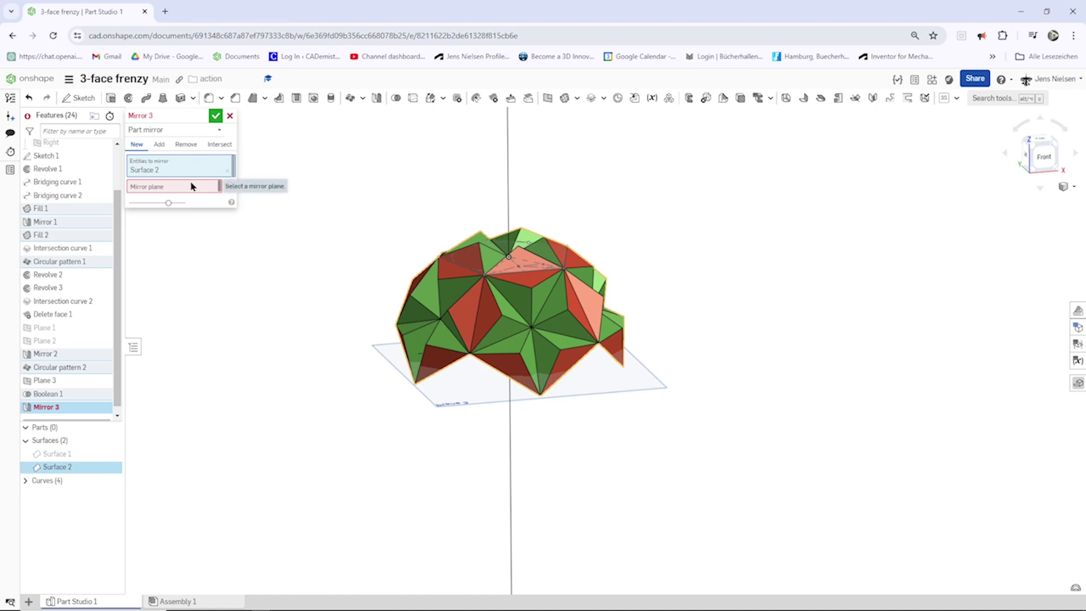
left_click(489, 408)
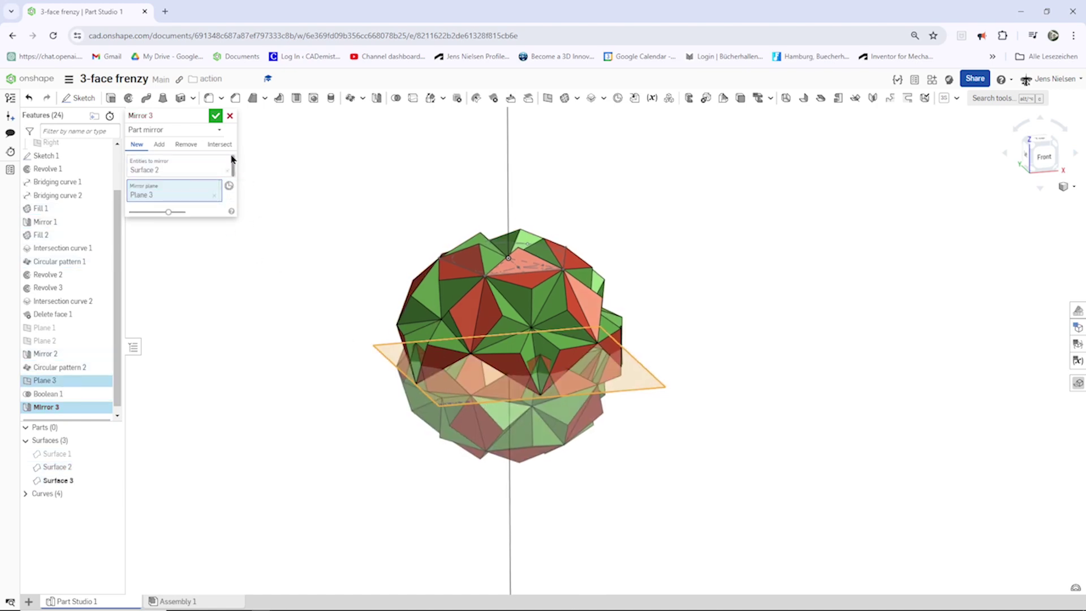
left_click(217, 115)
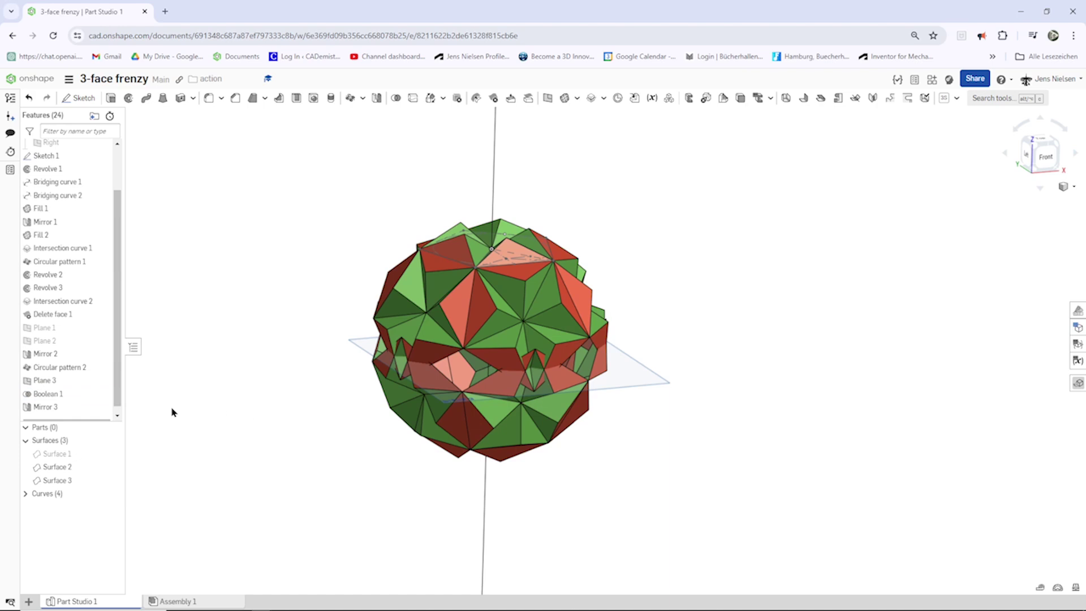
scroll(116, 399, "down", 1)
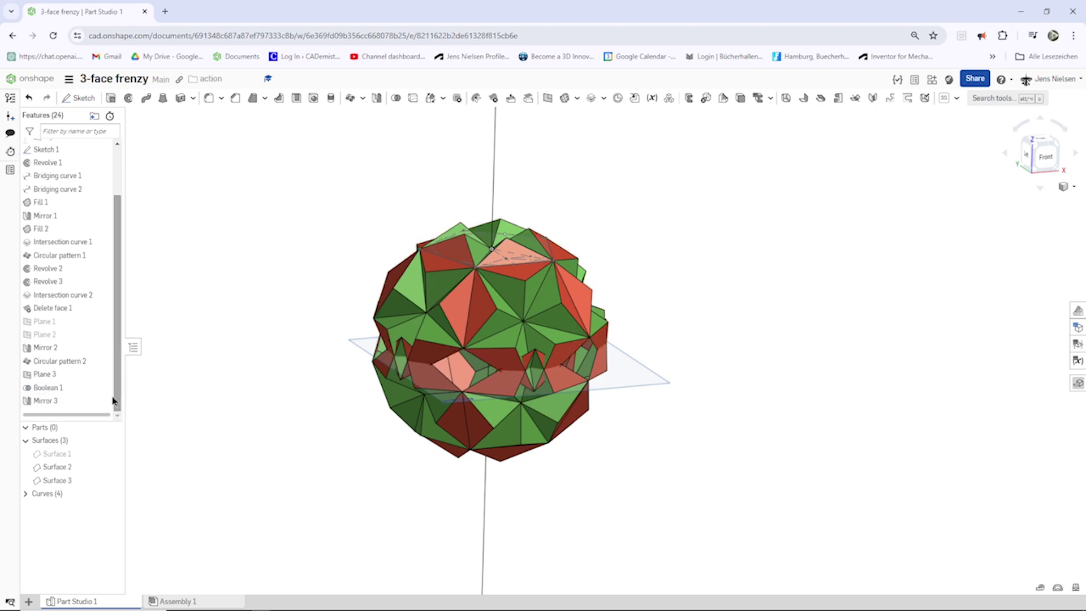
left_click(103, 375)
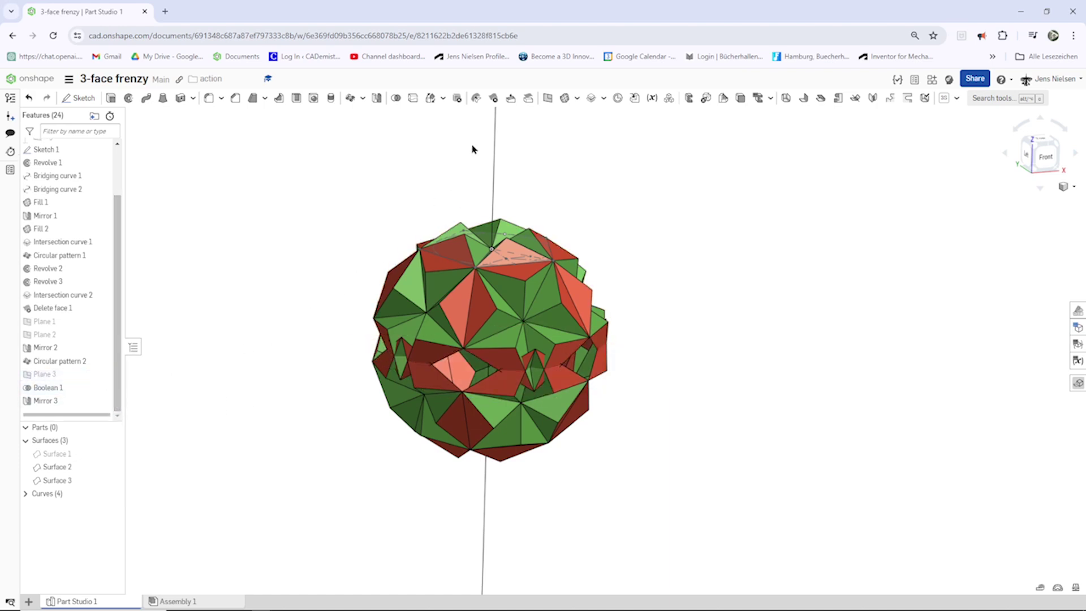
- Rotate Surface 3 by 36° about the vertical intersection curve with Transform 1
left_click(431, 98)
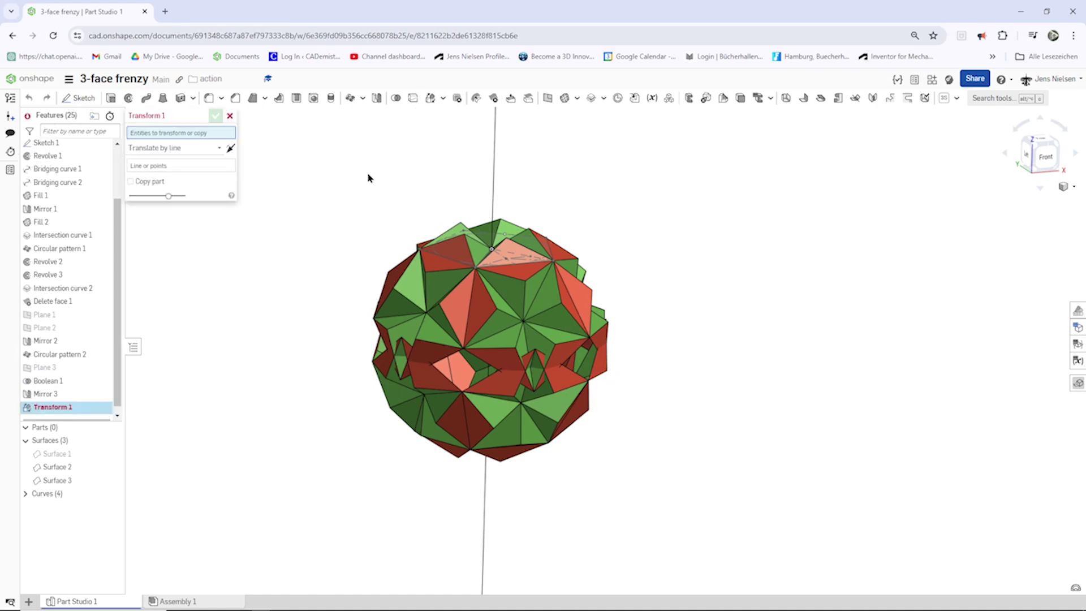
left_click(218, 150)
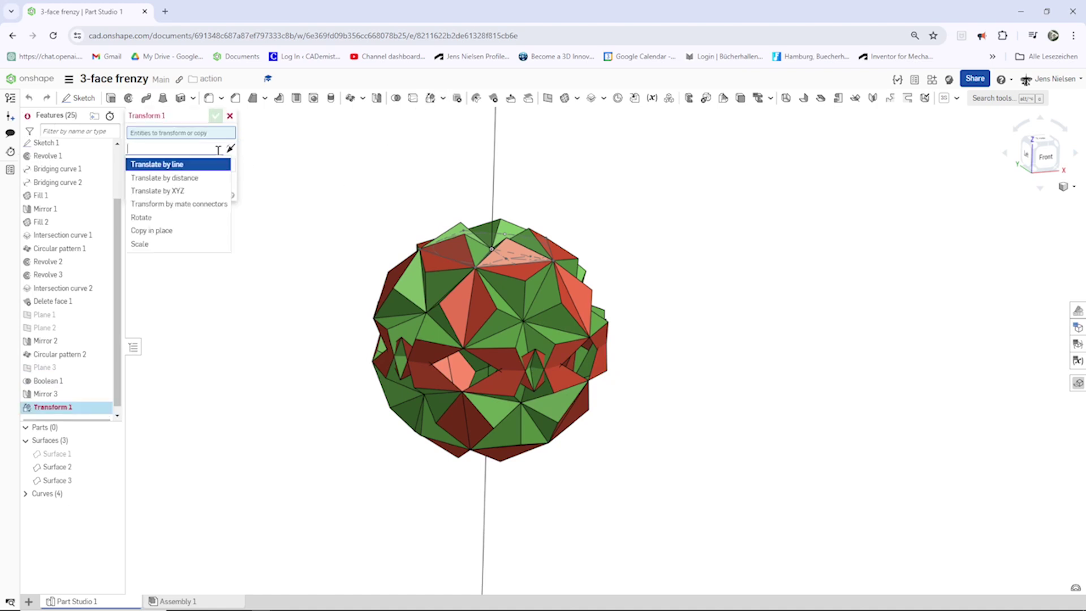
left_click(170, 217)
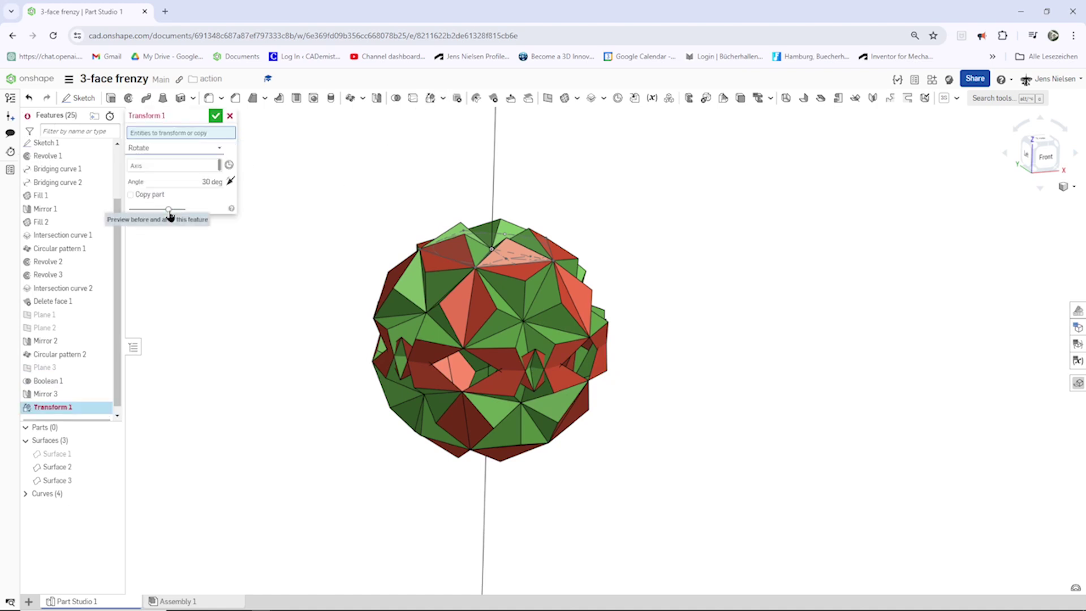
left_click(177, 169)
left_click(493, 168)
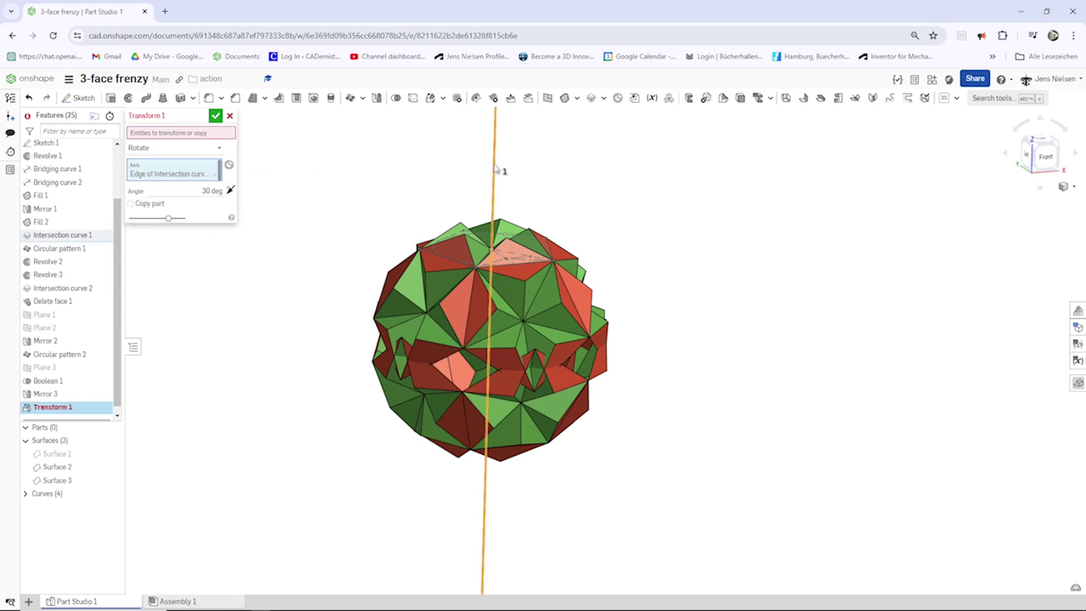
left_click(196, 134)
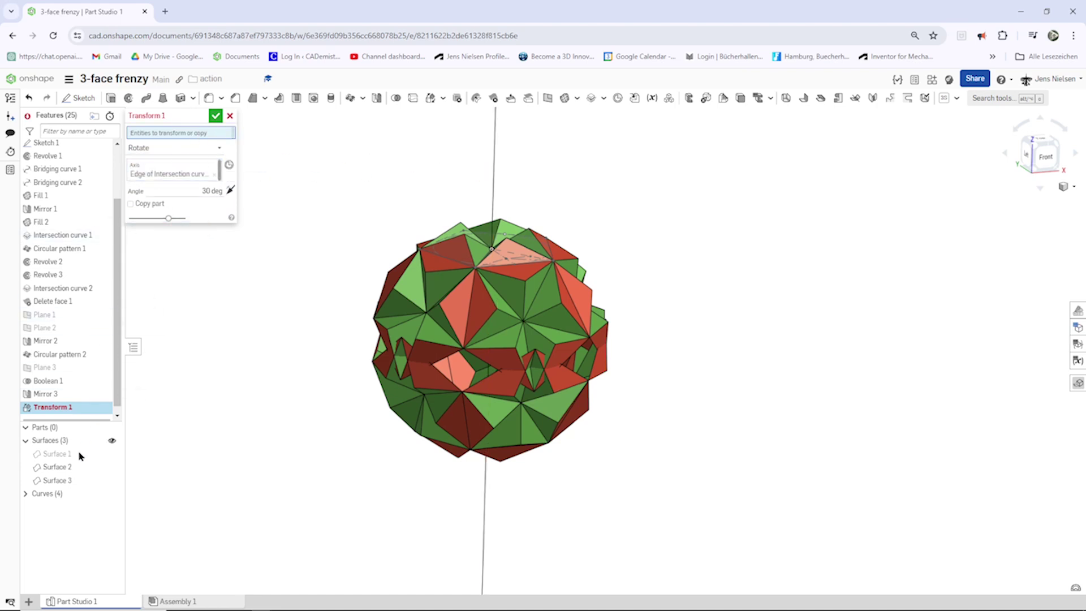
left_click(80, 481)
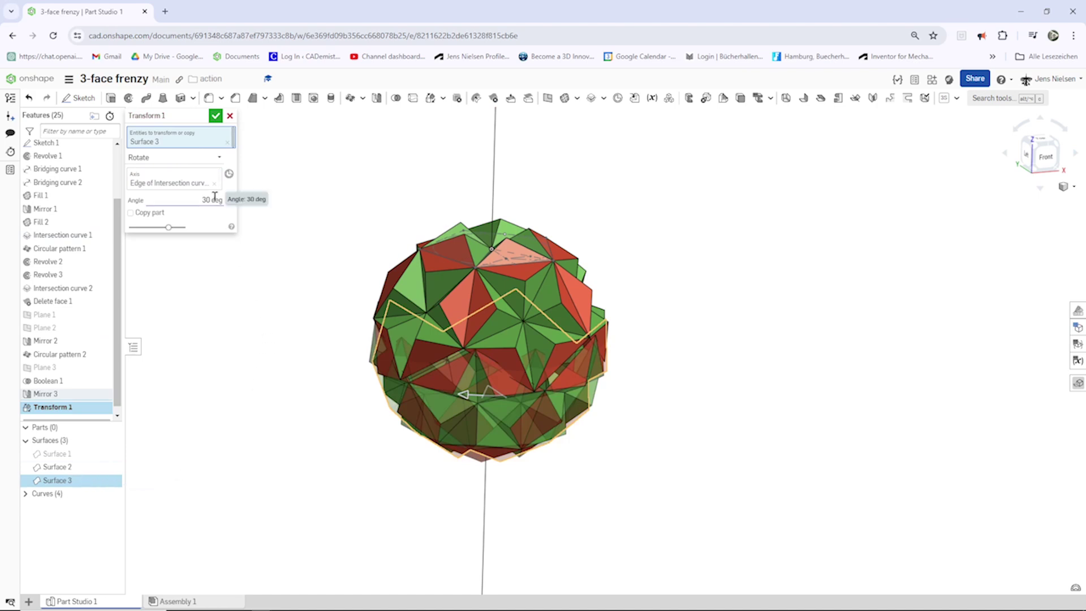
type("36")
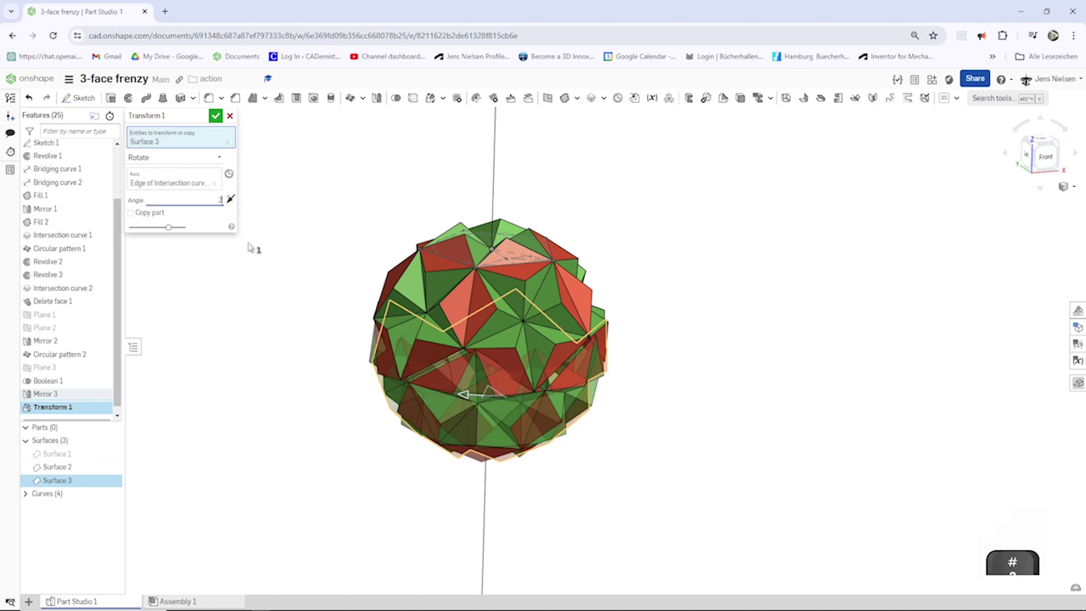
key("Tab")
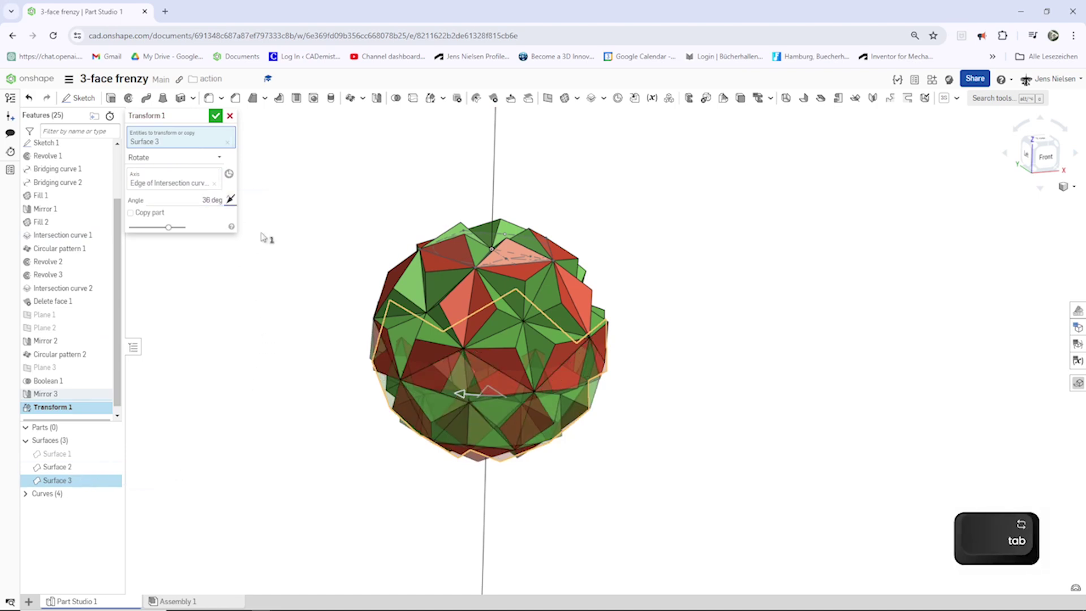
left_click(216, 117)
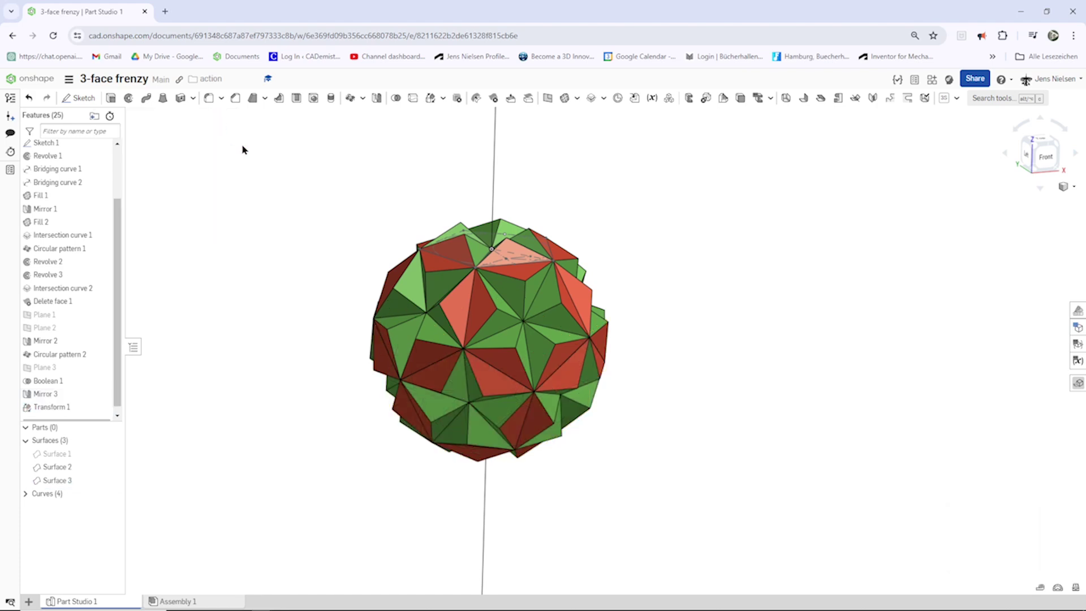
- Hide the vertical intersection curve and Sketch 1 in the feature list
left_click(109, 494)
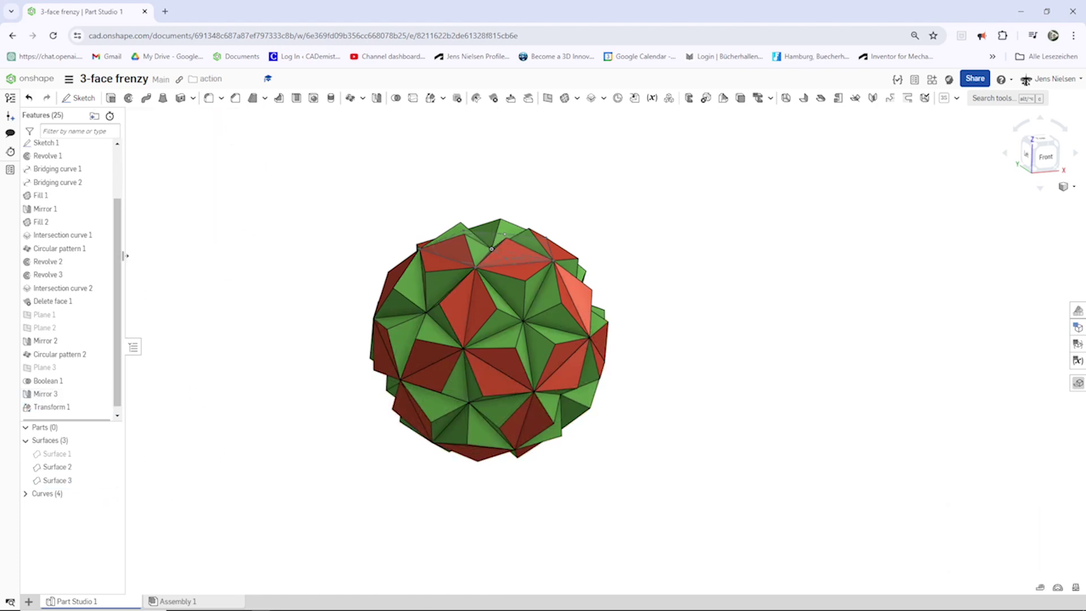
scroll(76, 237, "up", 2)
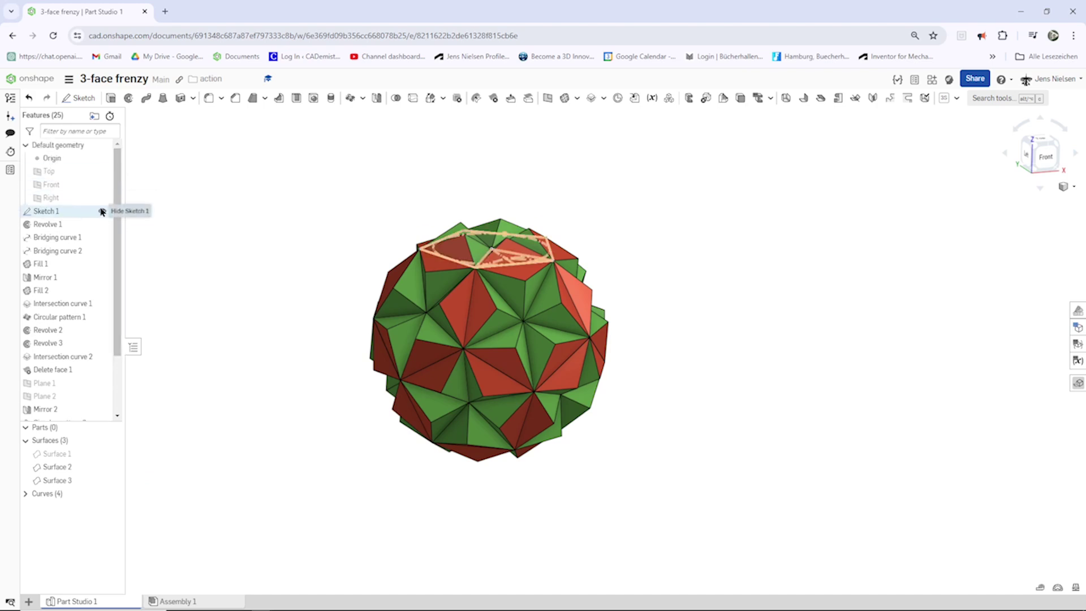
left_click(102, 211)
scroll(246, 271, "up", 5)
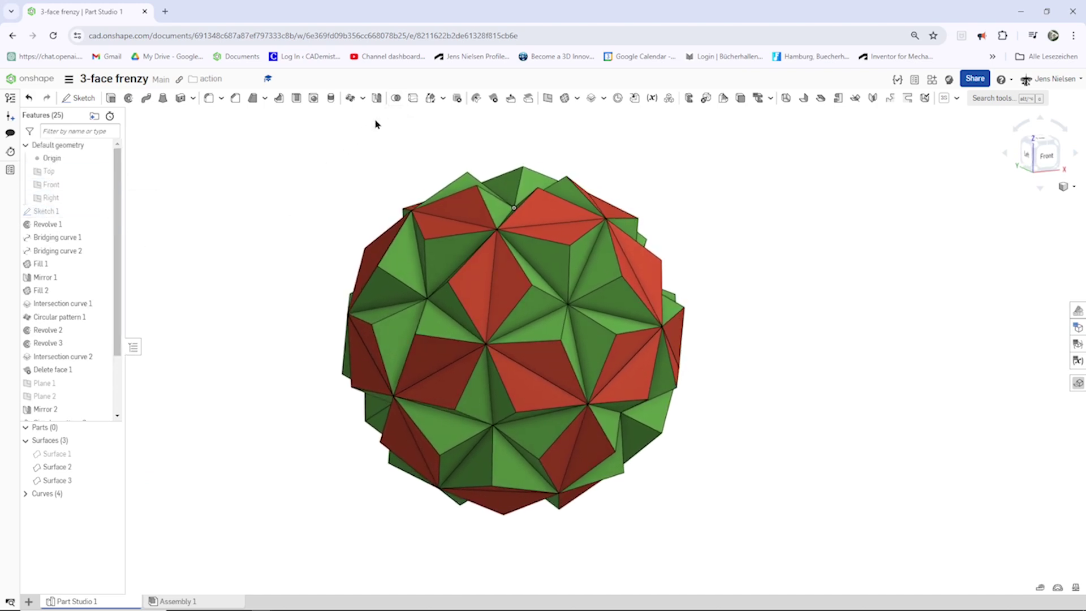
left_click(77, 455)
- Union Surfaces 2 and 3 into solid Part 1, then turn the view to inspect it
left_click(396, 99)
left_click(73, 467)
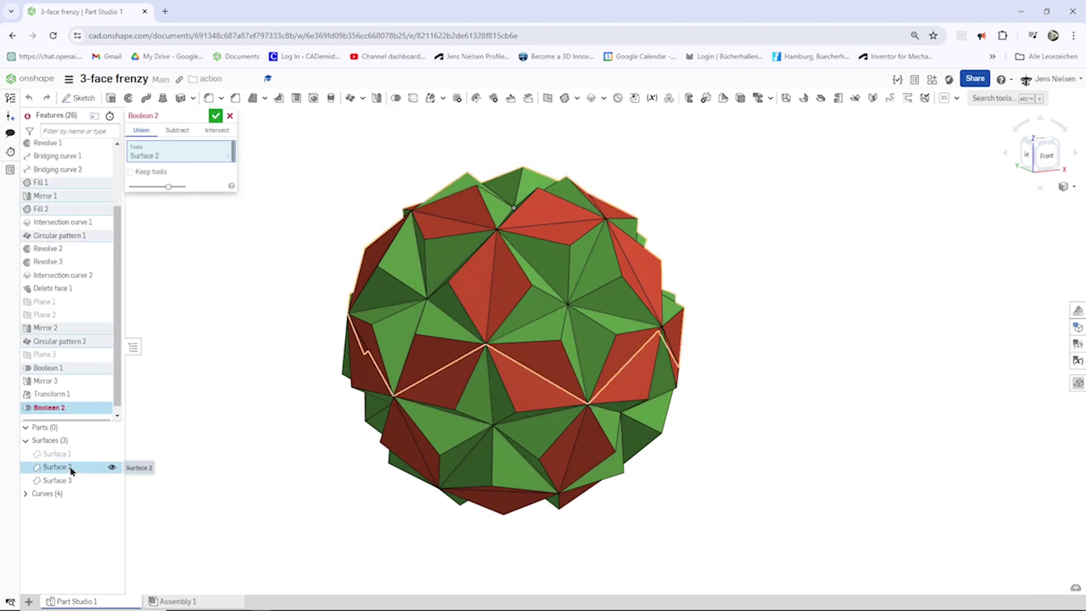
left_click(70, 481)
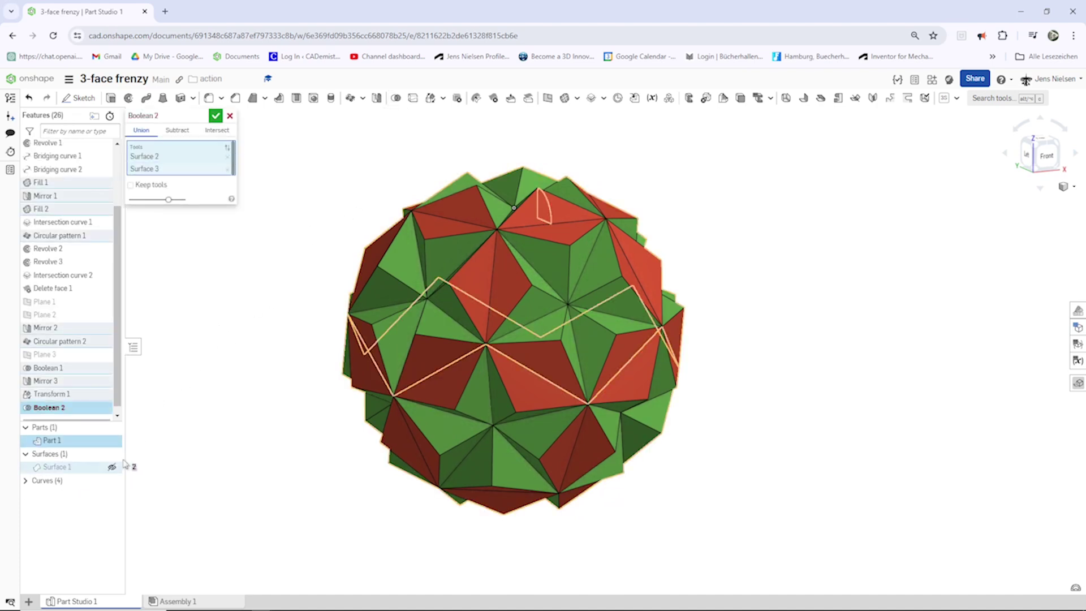
left_click(217, 121)
mouse_move(50, 441)
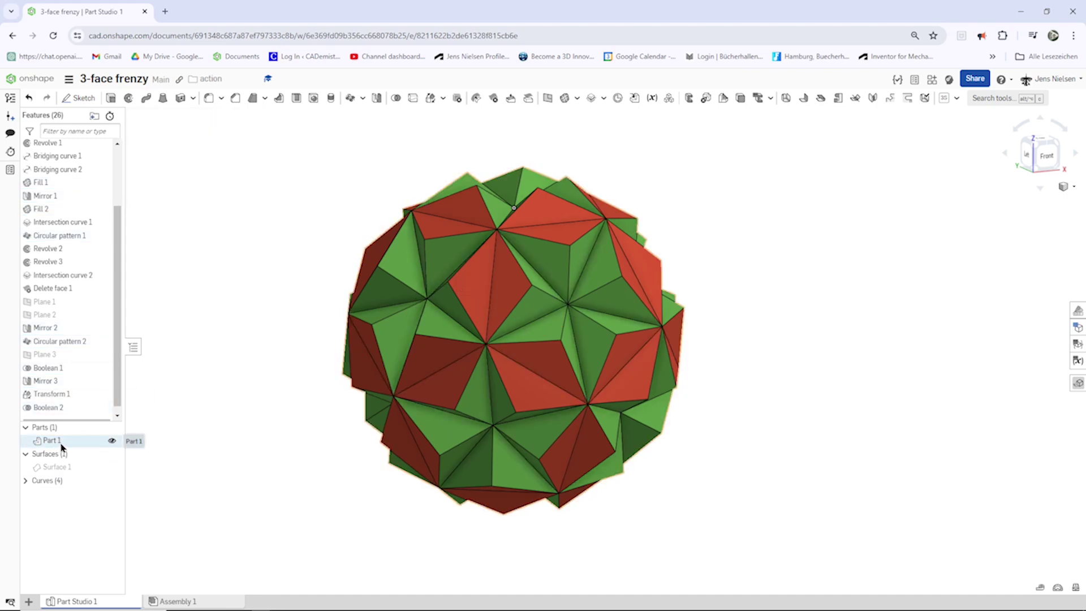
key("Left")
key("Left")
key("Left")
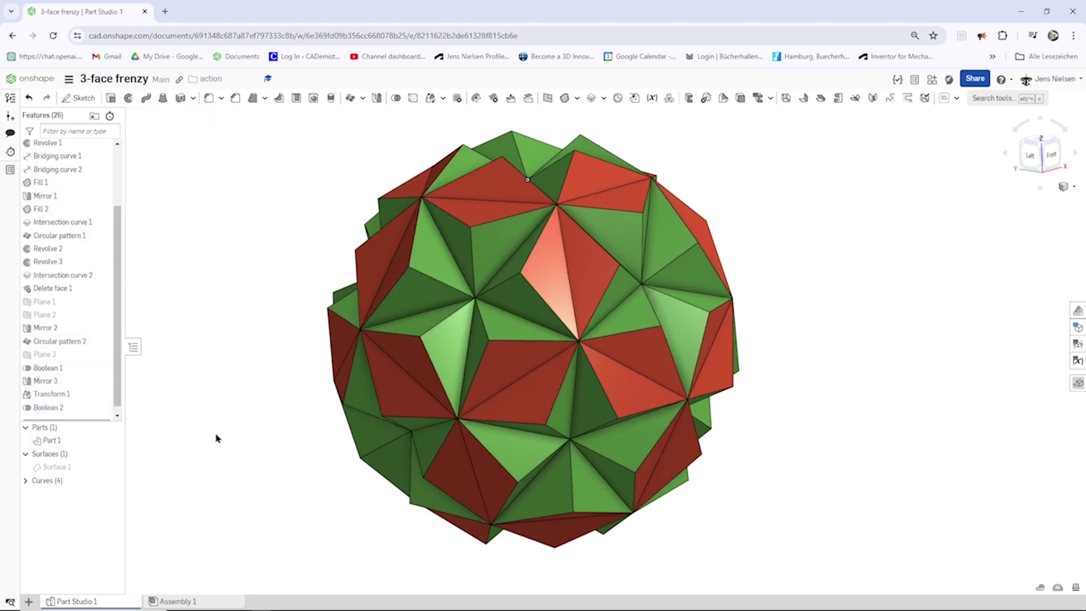
key("Left")
key("Left")
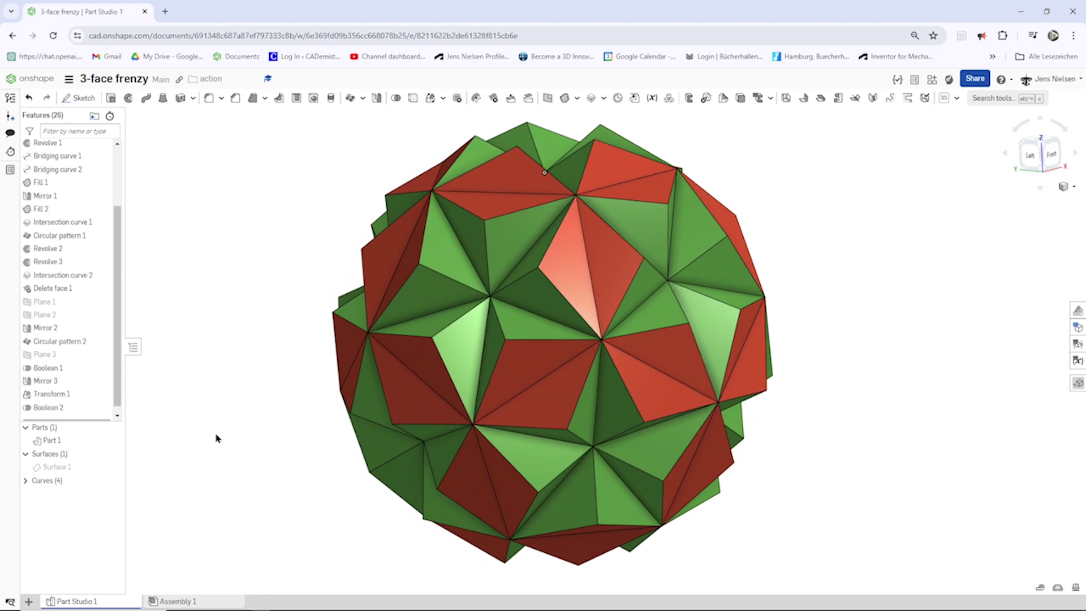